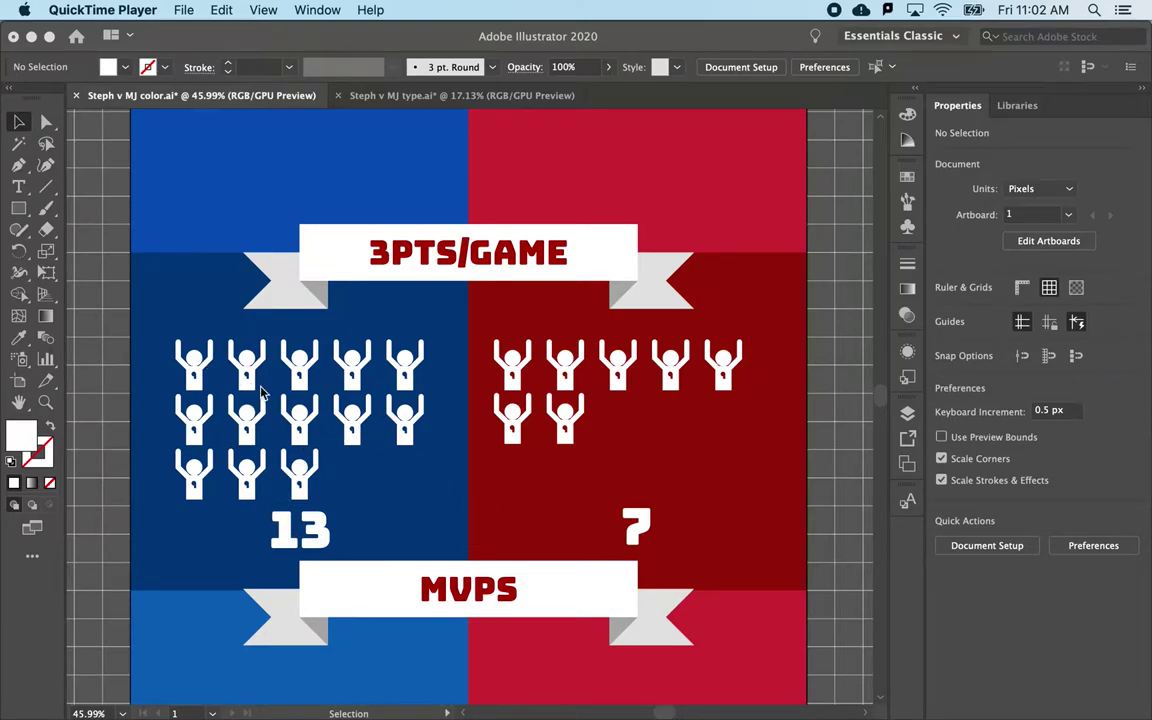
- Scroll over the icon rows, then pan so empty grid canvas shows left of the infographic
{"action": "scroll", "coordinate": [262, 393], "scroll_direction": "up", "scroll_amount": 5}
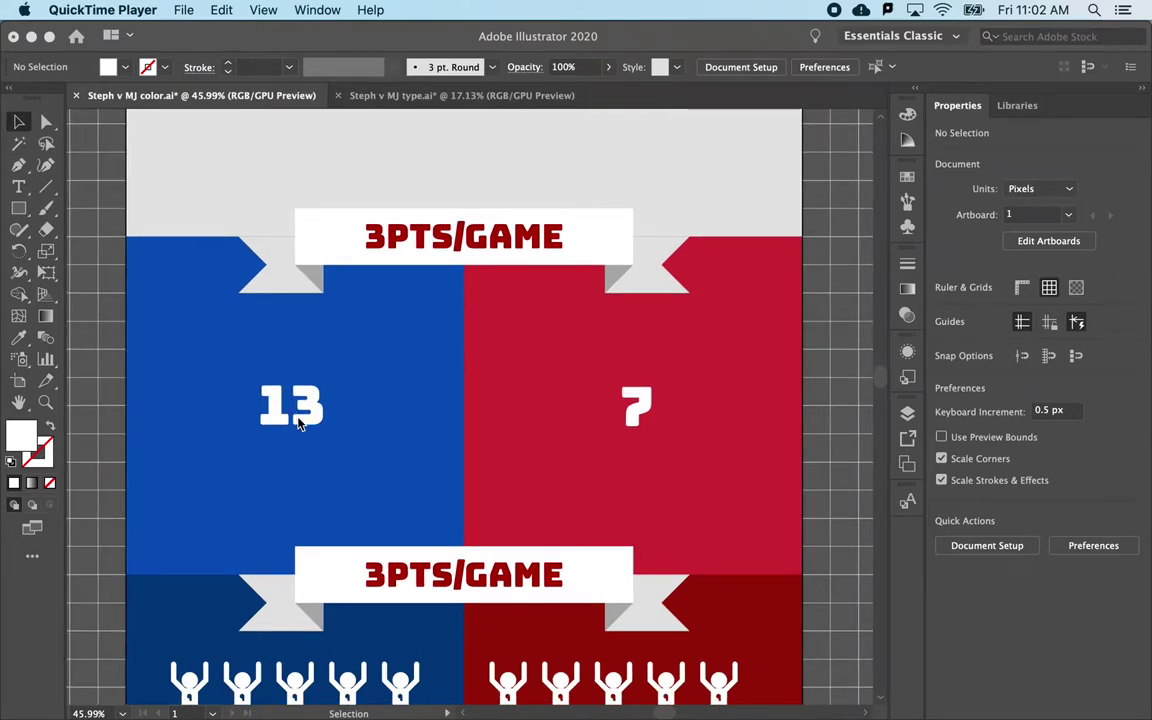
{"action": "scroll", "coordinate": [297, 423], "scroll_direction": "down", "scroll_amount": 4}
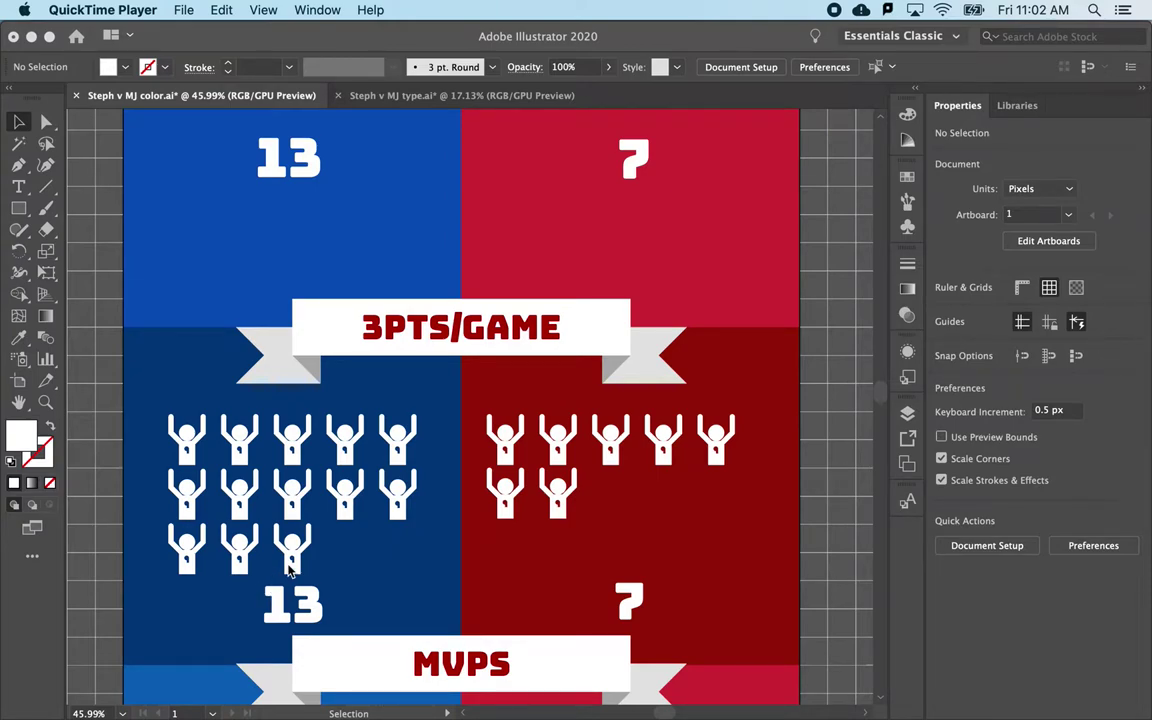
{"action": "scroll", "coordinate": [289, 570], "scroll_direction": "down", "scroll_amount": 1}
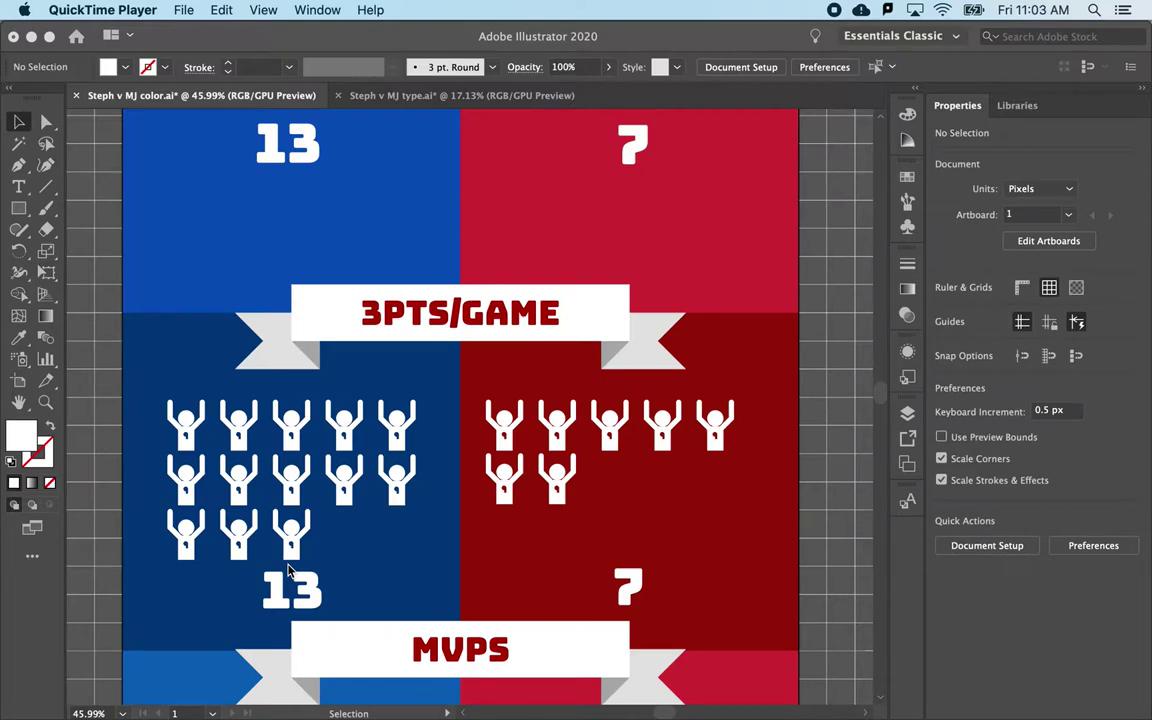
{"action": "scroll", "coordinate": [289, 570], "scroll_direction": "up", "scroll_amount": 3}
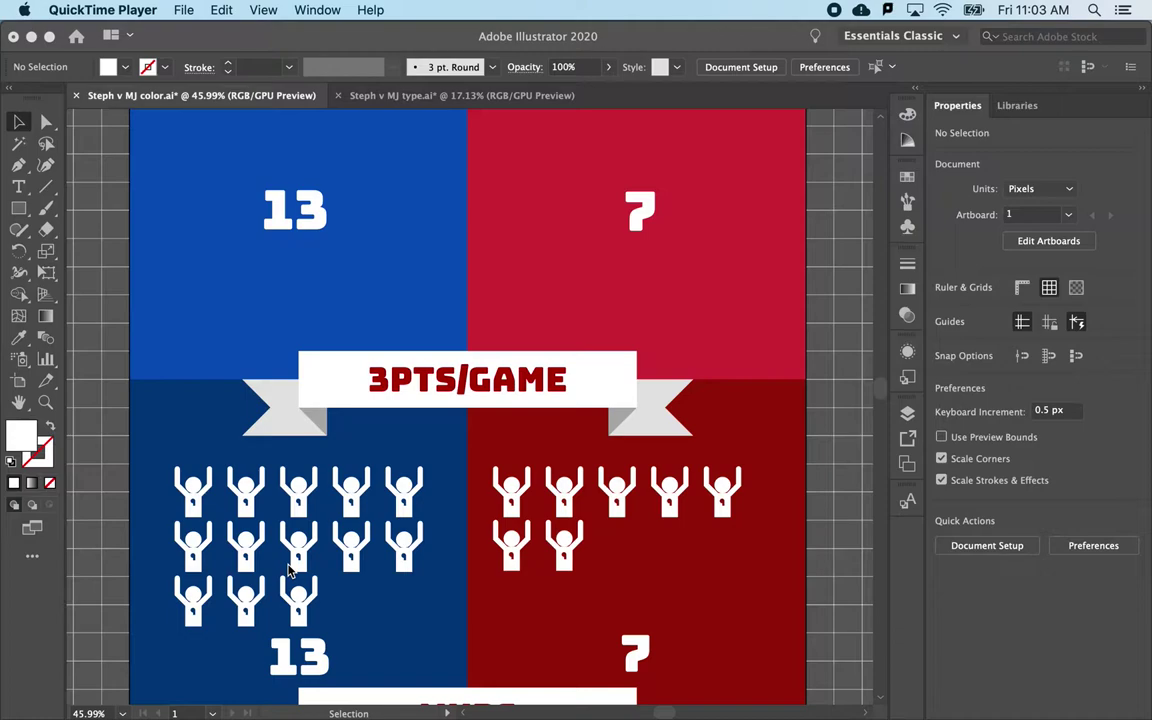
{"action": "scroll", "coordinate": [289, 570], "scroll_direction": "down", "scroll_amount": 3}
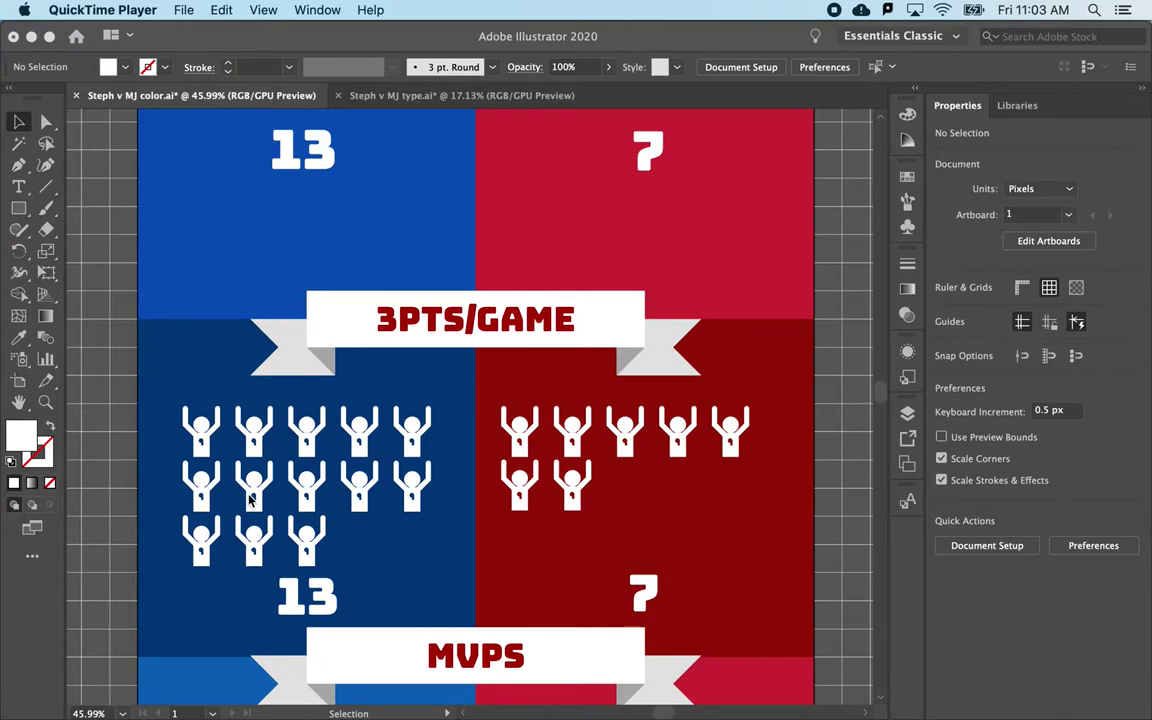
{"action": "scroll", "coordinate": [251, 500], "scroll_direction": "left", "scroll_amount": 8}
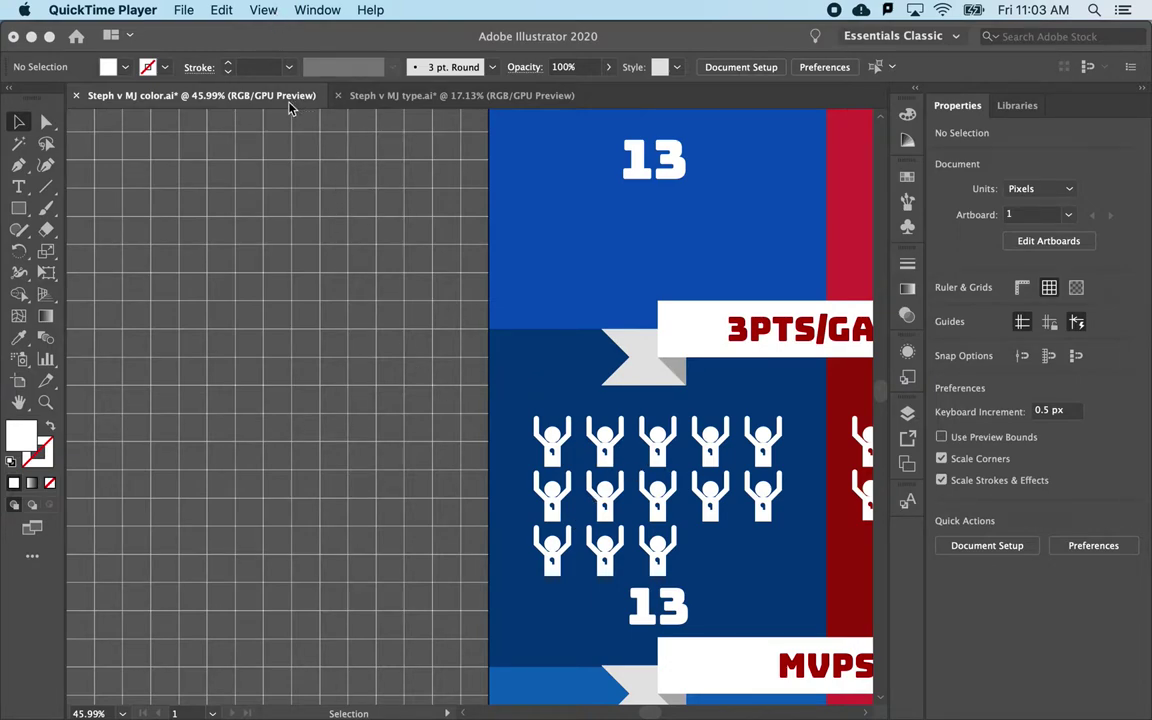
- Return to Illustrator and turn on View > Snap to Grid
{"action": "left_click", "coordinate": [265, 12]}
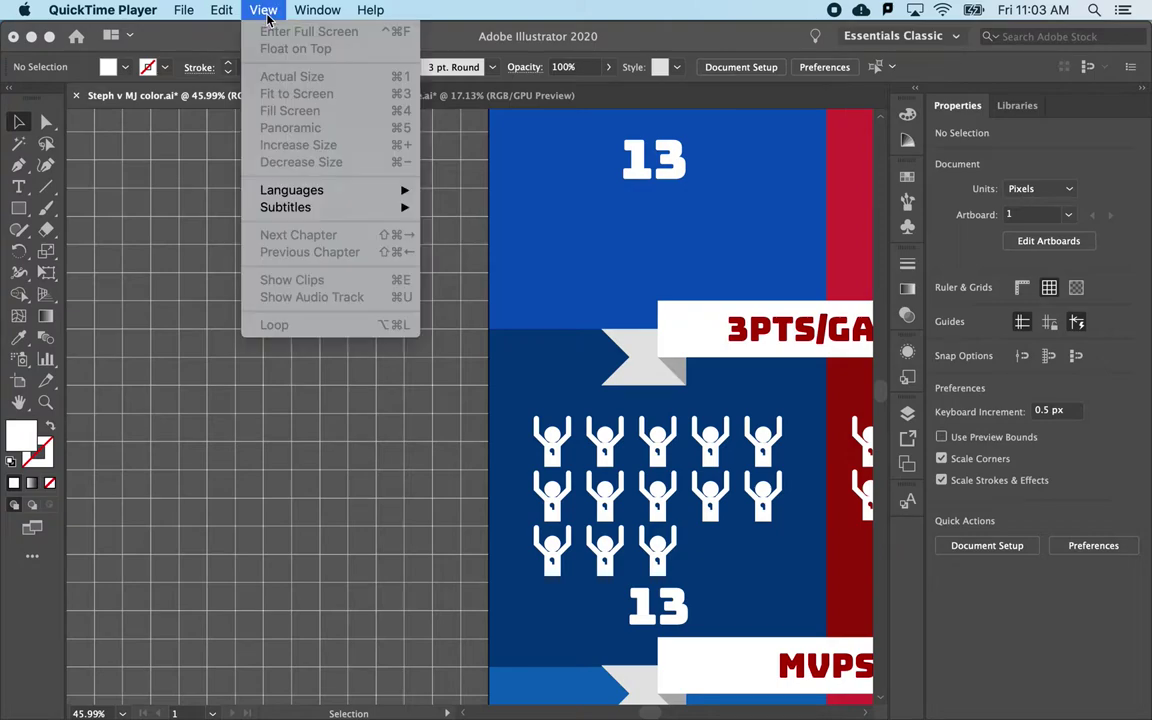
{"action": "left_click", "coordinate": [283, 378]}
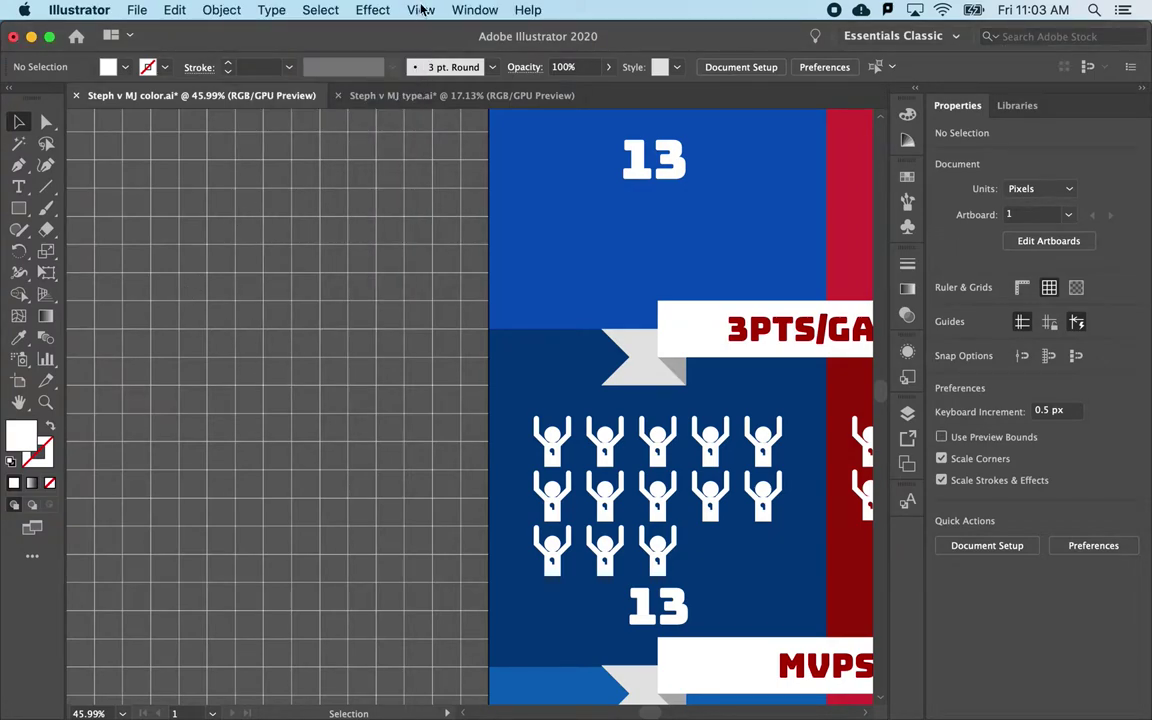
{"action": "left_click", "coordinate": [421, 9]}
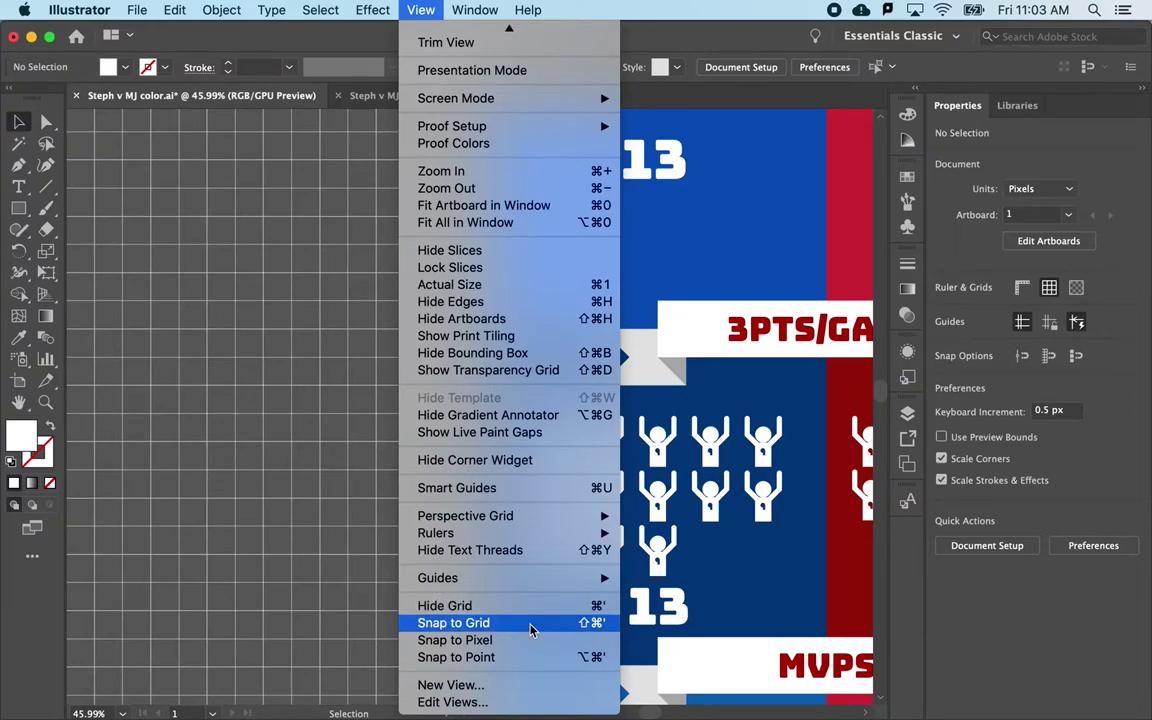
{"action": "left_click", "coordinate": [531, 625]}
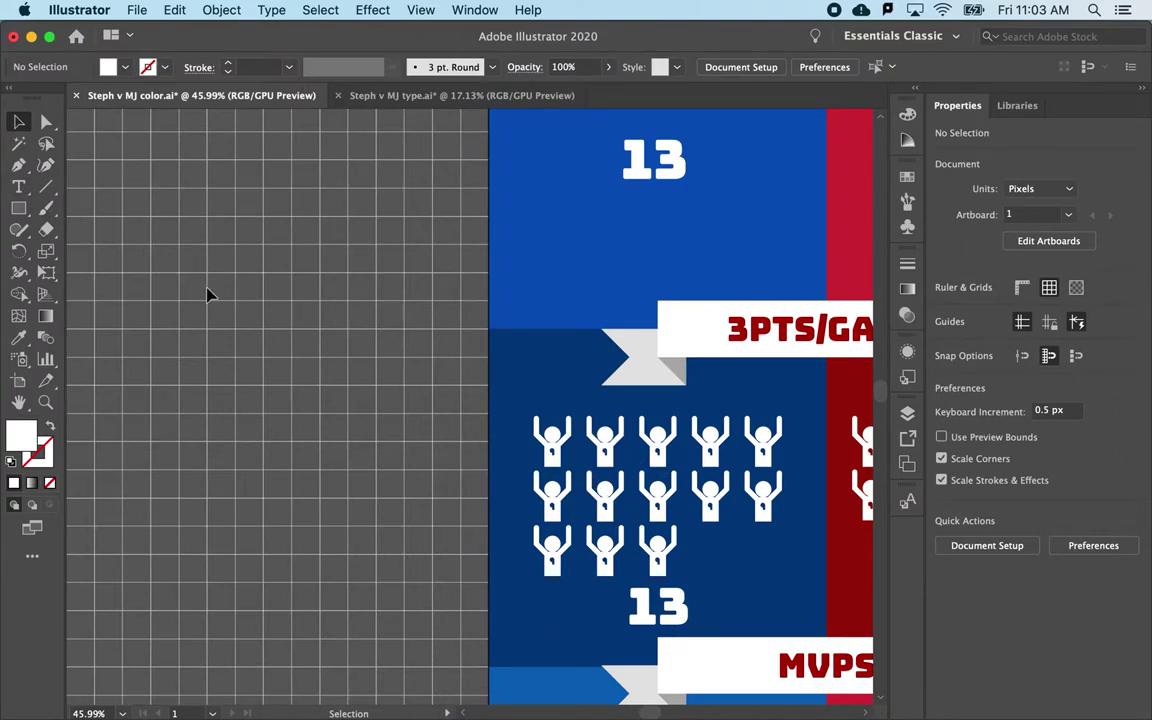
- Draw a 150 px circle head and a 150 × 200 px rectangle body directly beneath it
{"action": "left_click", "coordinate": [17, 210]}
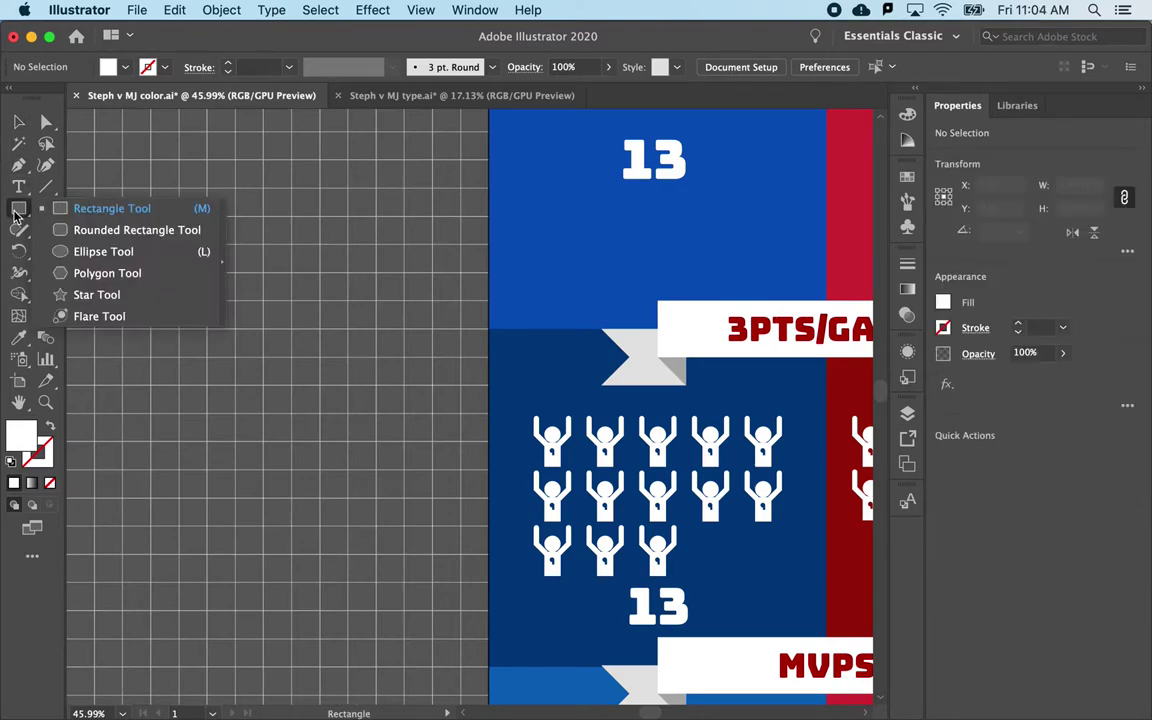
{"action": "left_click", "coordinate": [64, 252]}
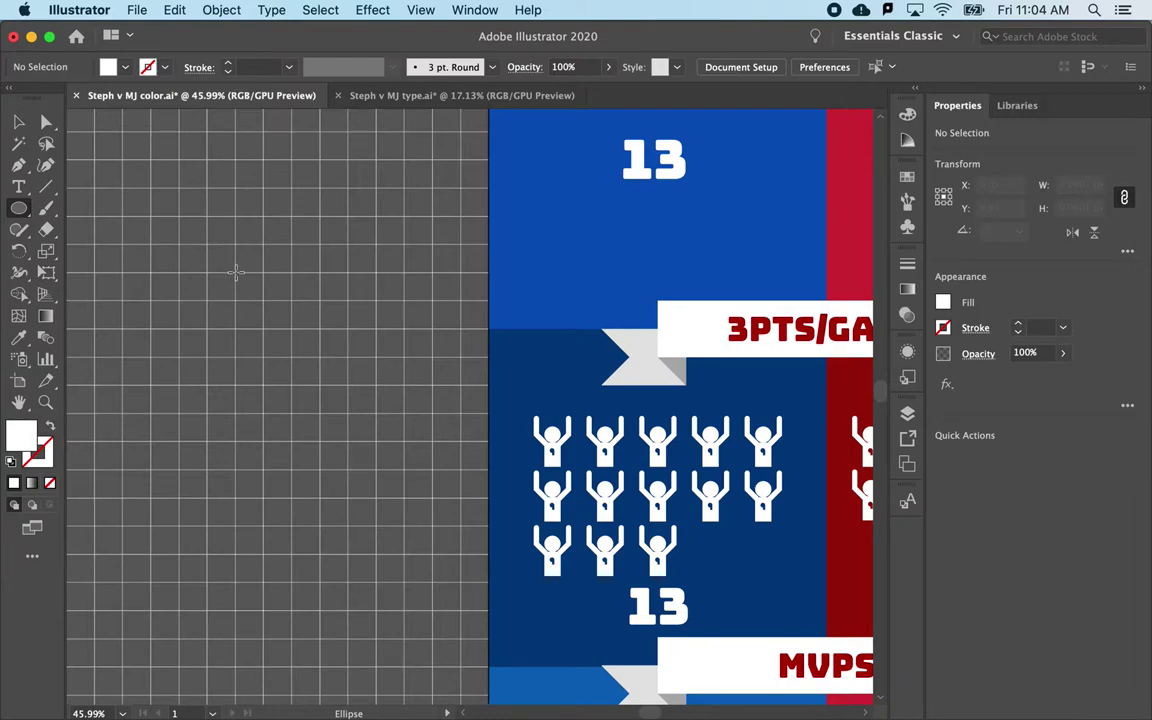
{"action": "left_click_drag", "start_coordinate": [236, 271], "coordinate": [320, 357]}
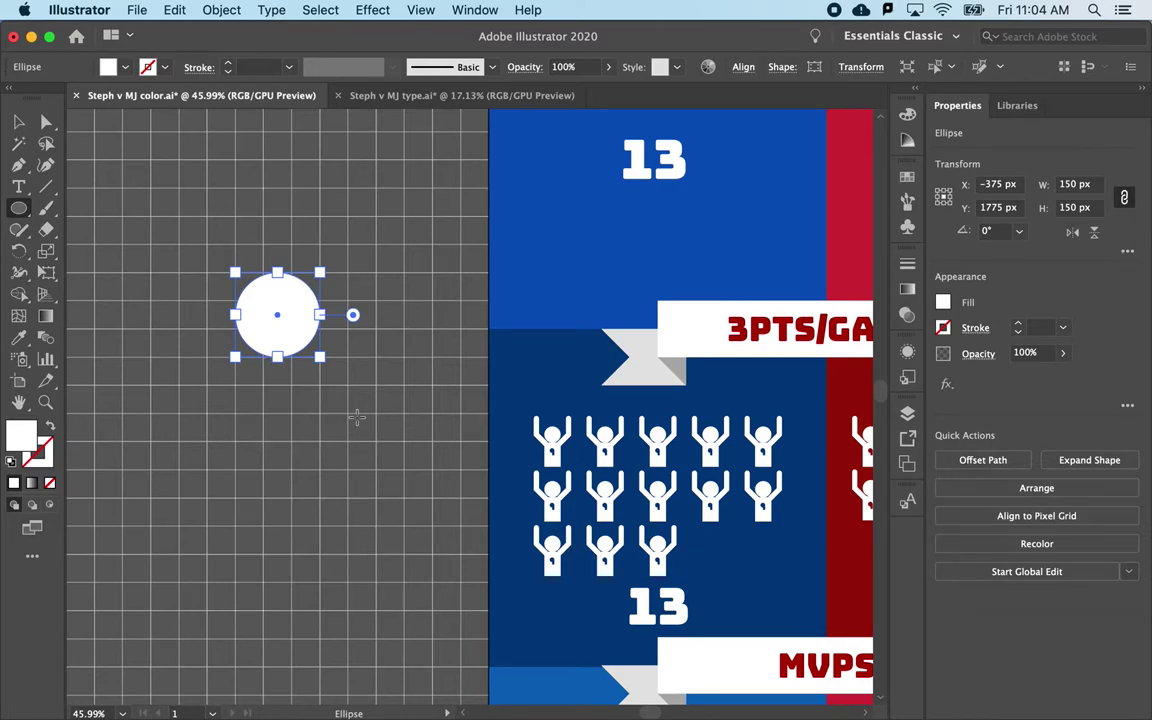
{"action": "left_click_drag", "start_coordinate": [19, 207], "coordinate": [60, 206]}
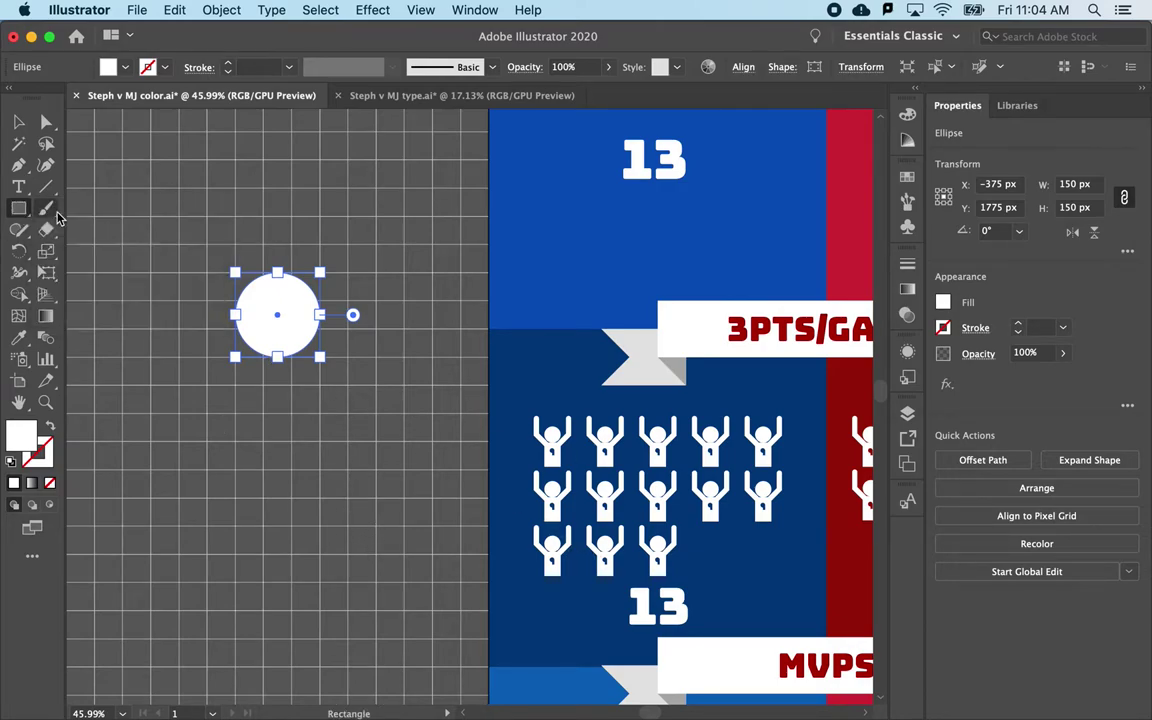
{"action": "left_click_drag", "start_coordinate": [236, 469], "coordinate": [319, 357]}
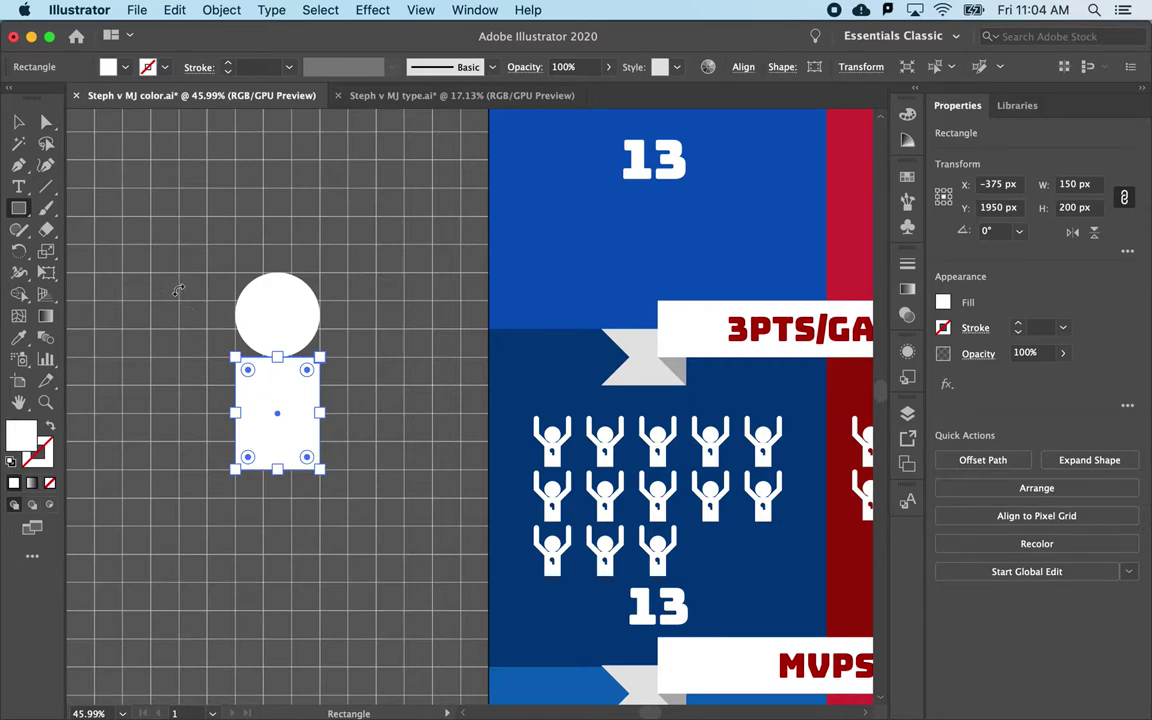
- Pen-draw a three-point raised arm from the body, stroked white at 40 pt with a round cap
{"action": "key", "text": "p"}
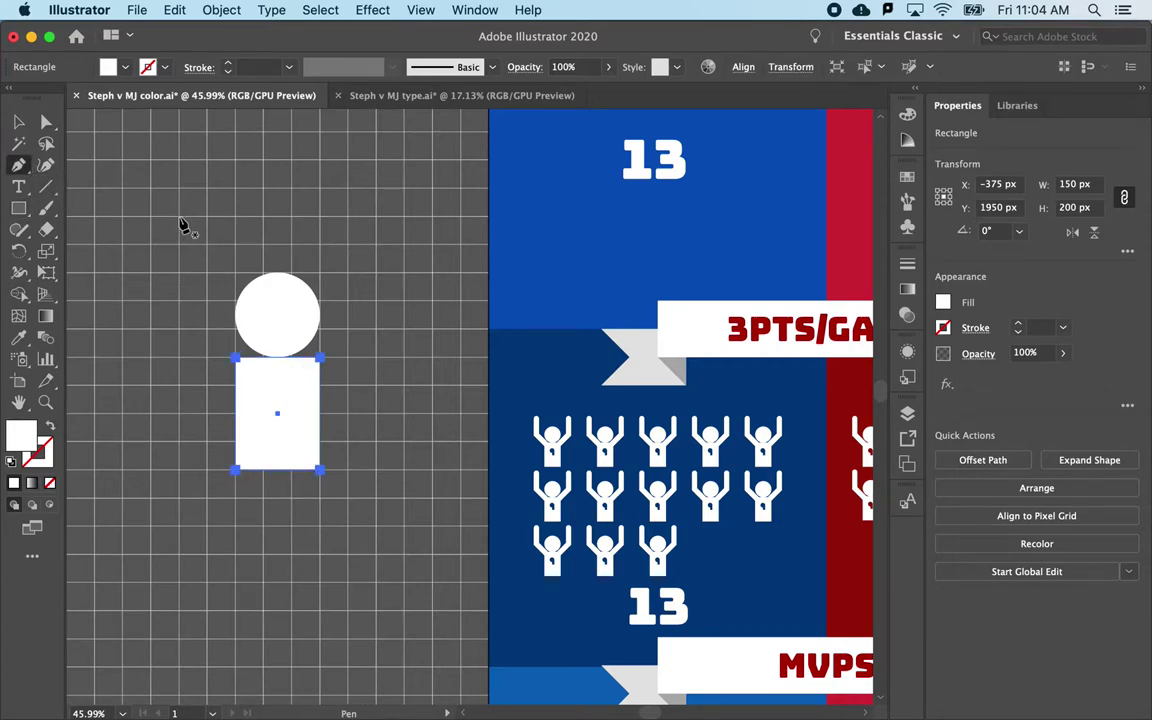
{"action": "left_click", "coordinate": [262, 384]}
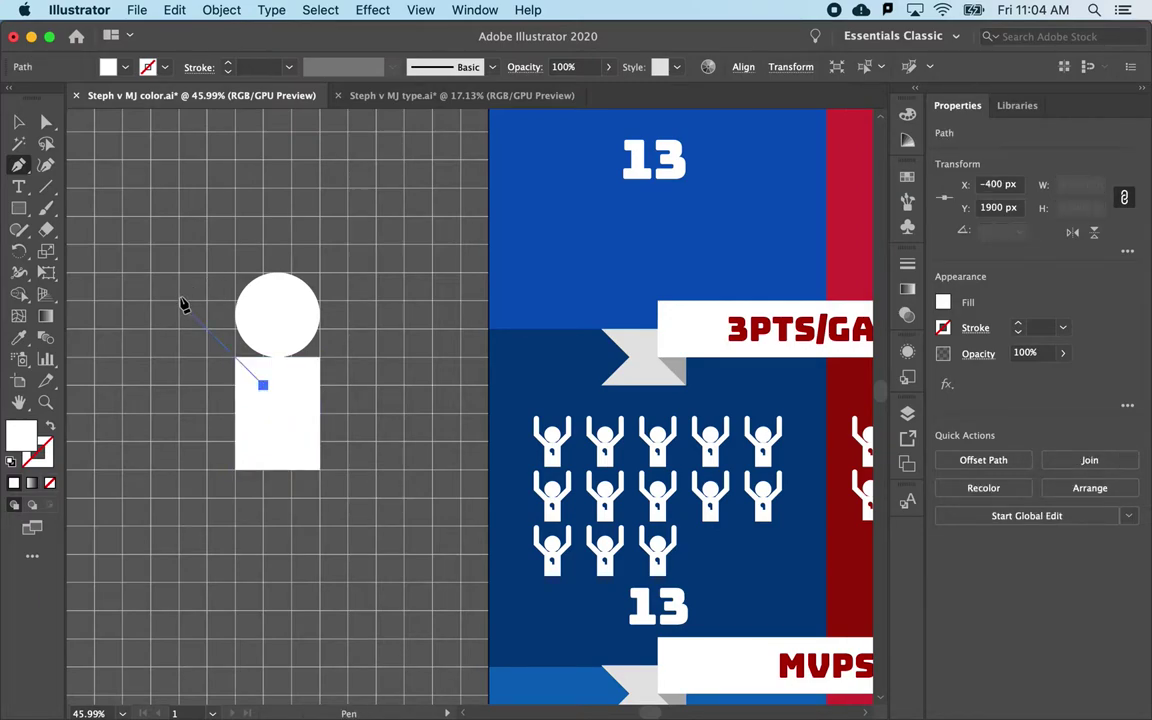
{"action": "left_click", "coordinate": [179, 301]}
{"action": "left_click", "coordinate": [178, 217]}
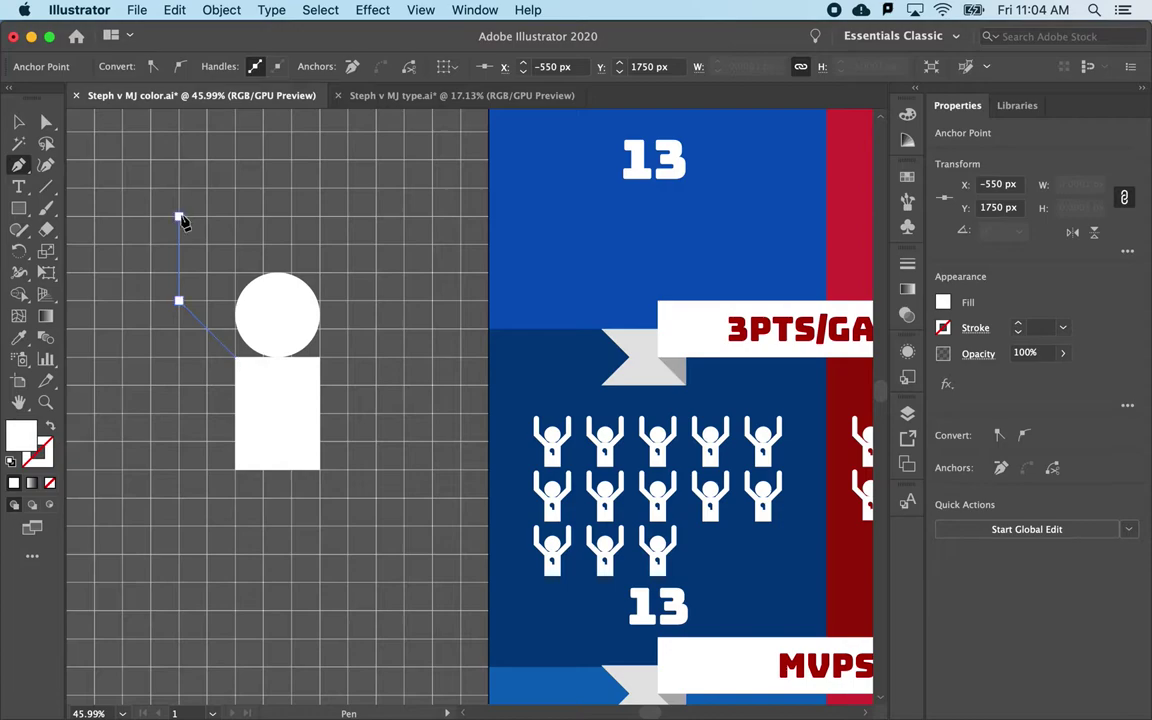
{"action": "left_click", "coordinate": [48, 430]}
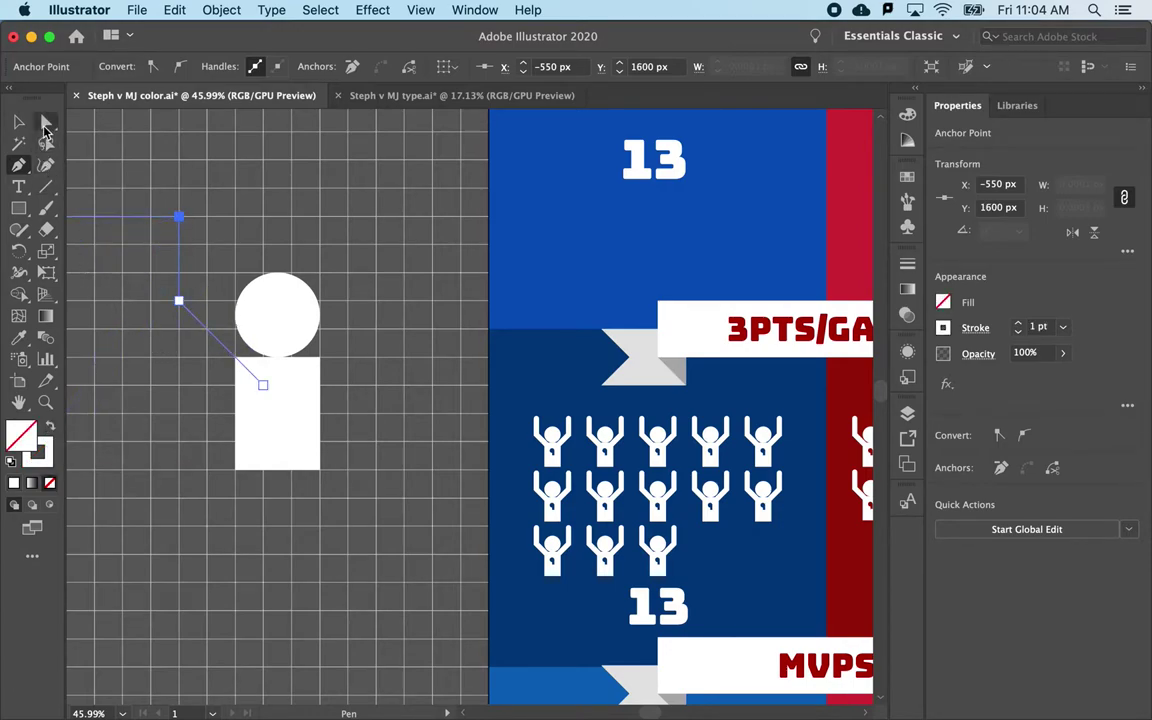
{"action": "left_click", "coordinate": [45, 123]}
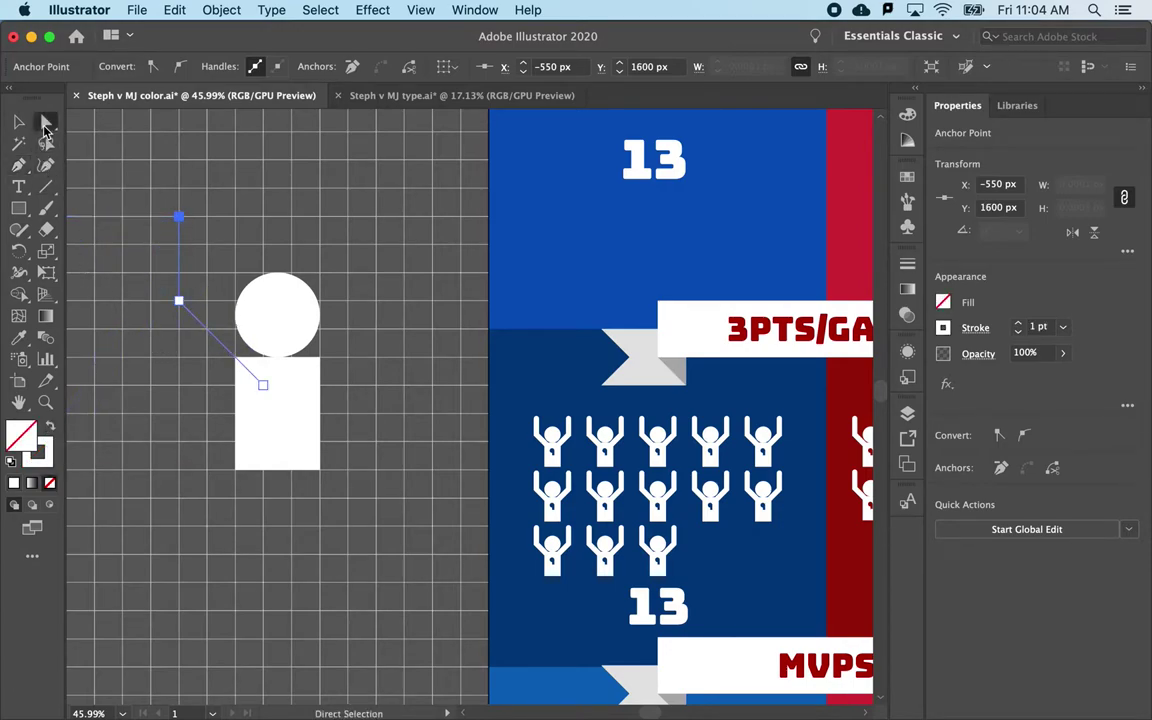
{"action": "left_click", "coordinate": [1019, 327]}
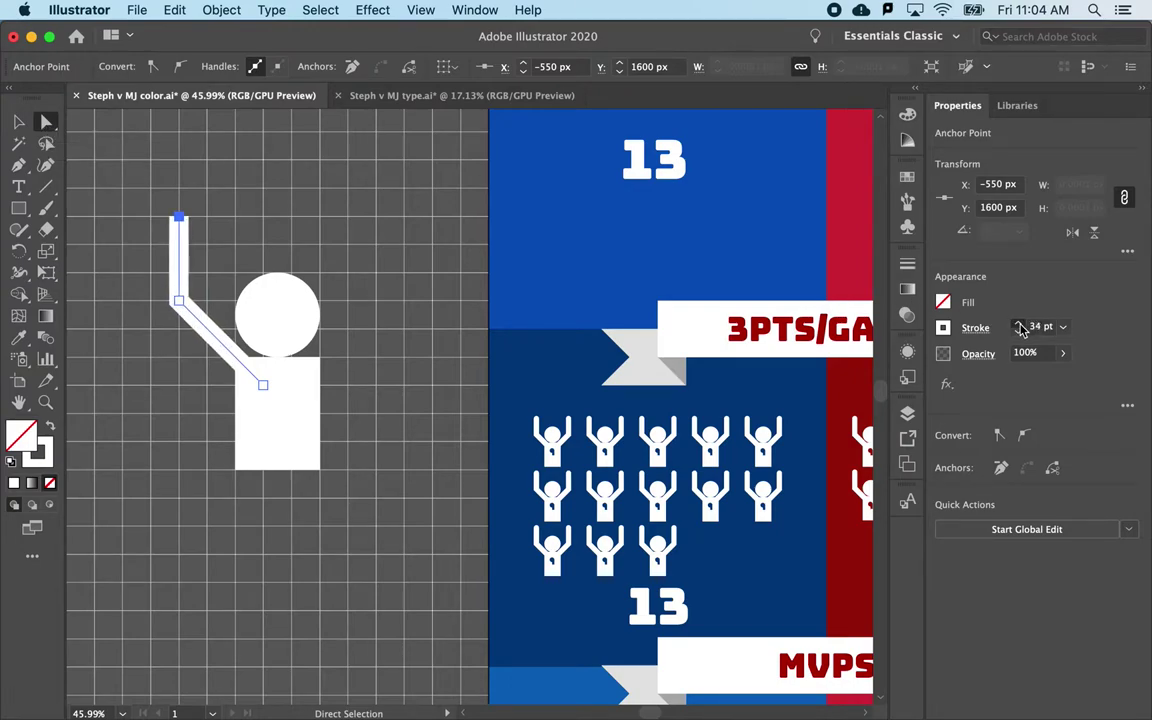
{"action": "left_click", "coordinate": [1019, 327]}
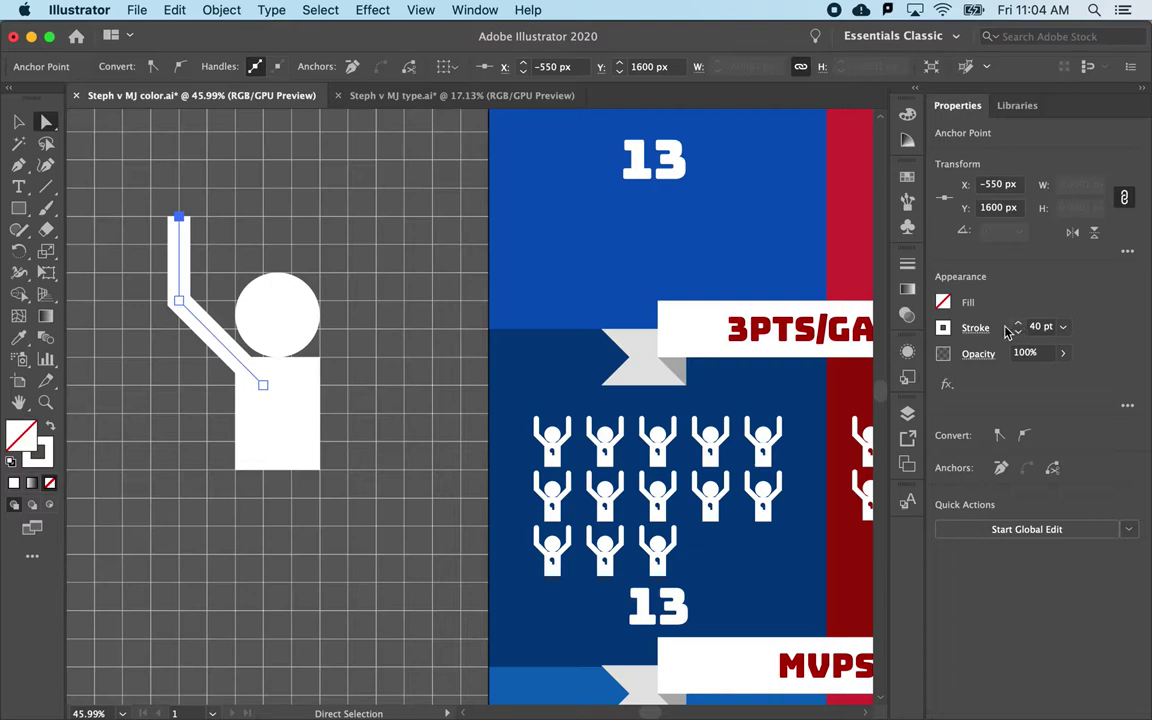
{"action": "left_click", "coordinate": [975, 327]}
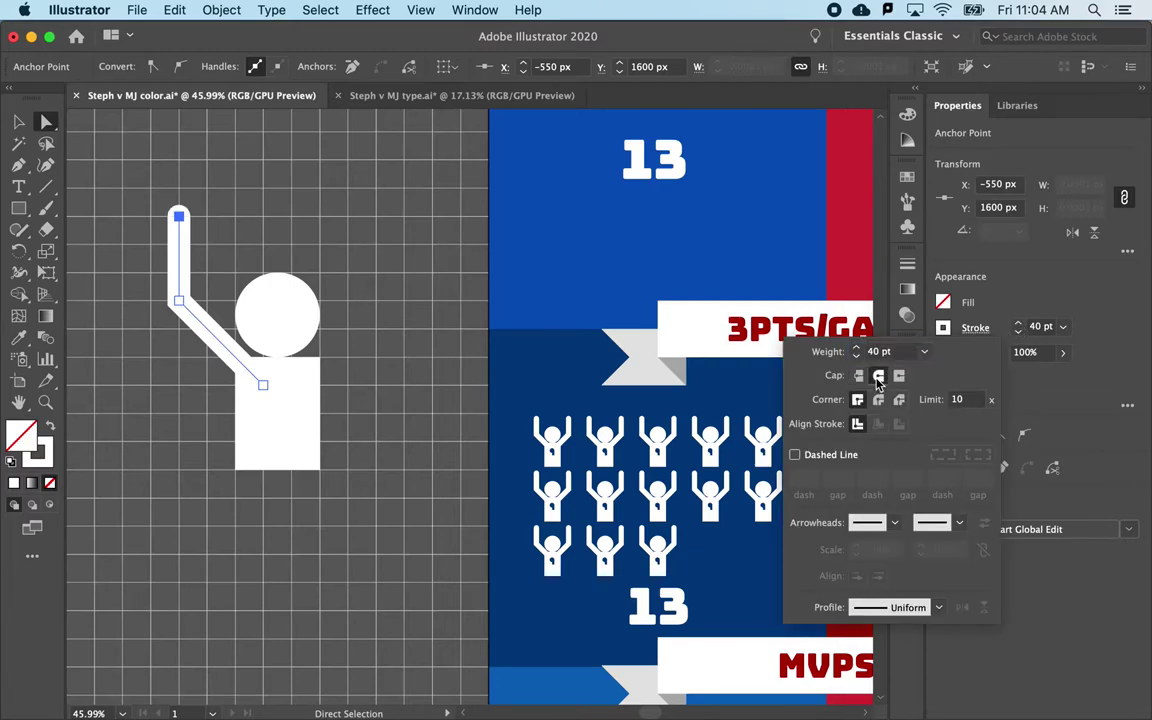
- Duplicate the arm, mirror it onto the right side, and nudge it 50 px left
{"action": "left_click", "coordinate": [108, 180]}
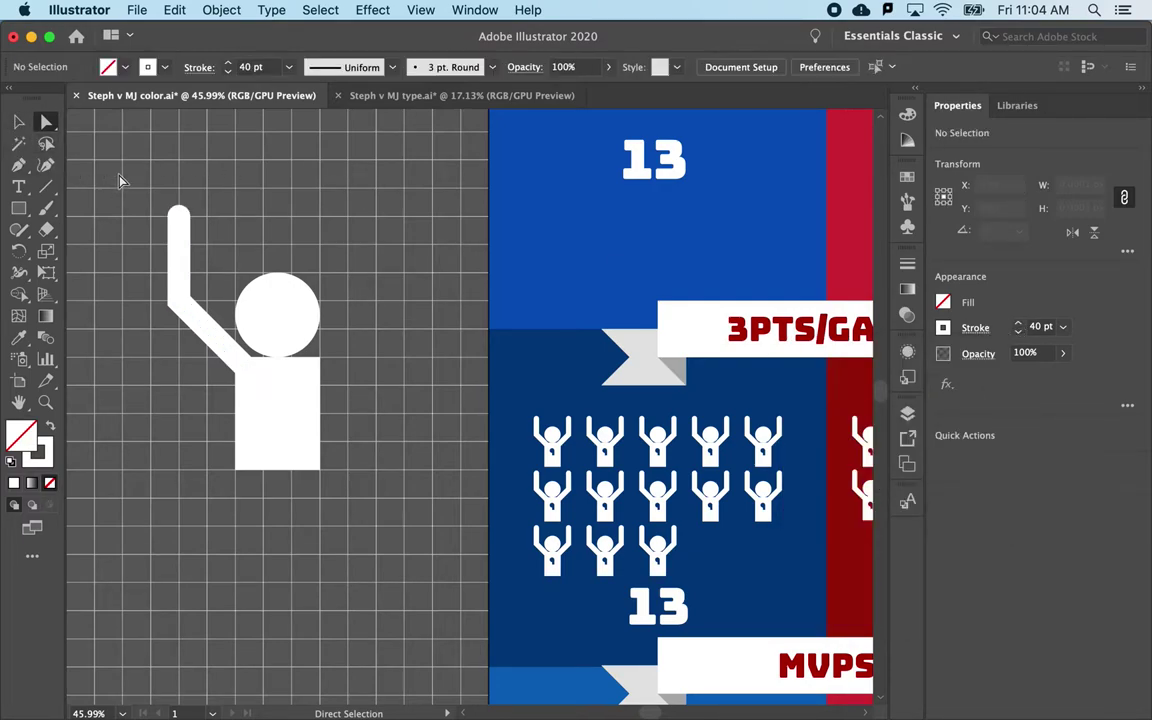
{"action": "left_click", "coordinate": [19, 124]}
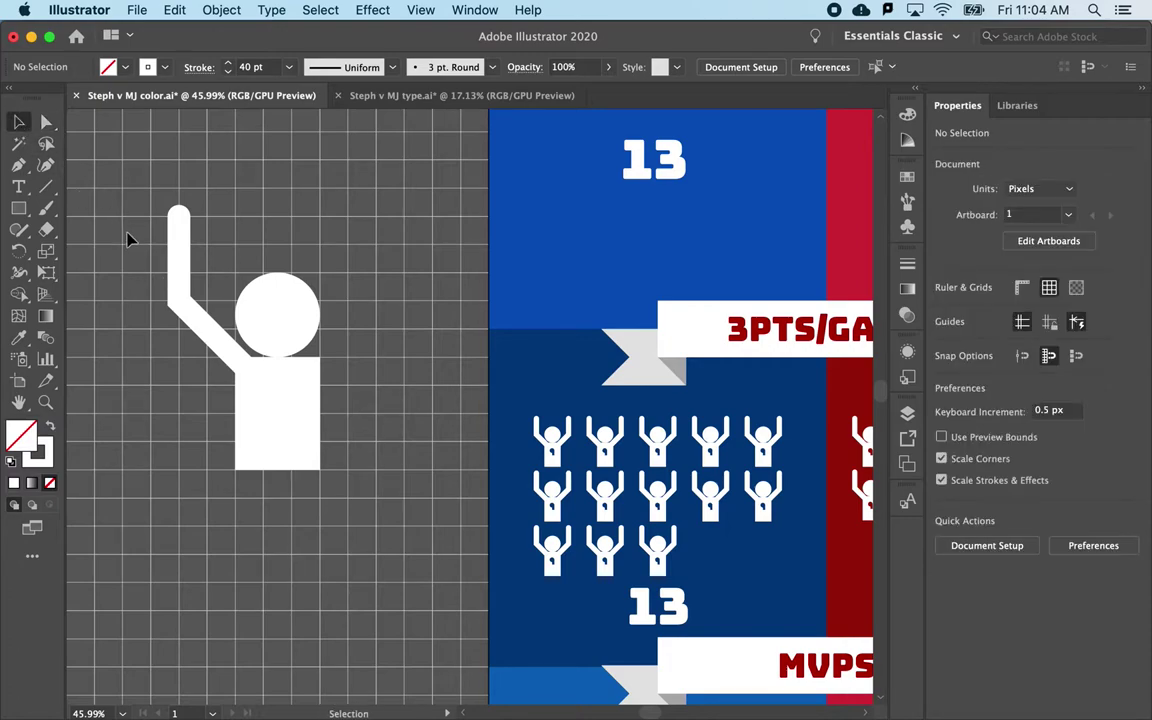
{"action": "left_click", "coordinate": [176, 260]}
{"action": "left_click_drag", "start_coordinate": [176, 260], "coordinate": [327, 264], "text": "alt"}
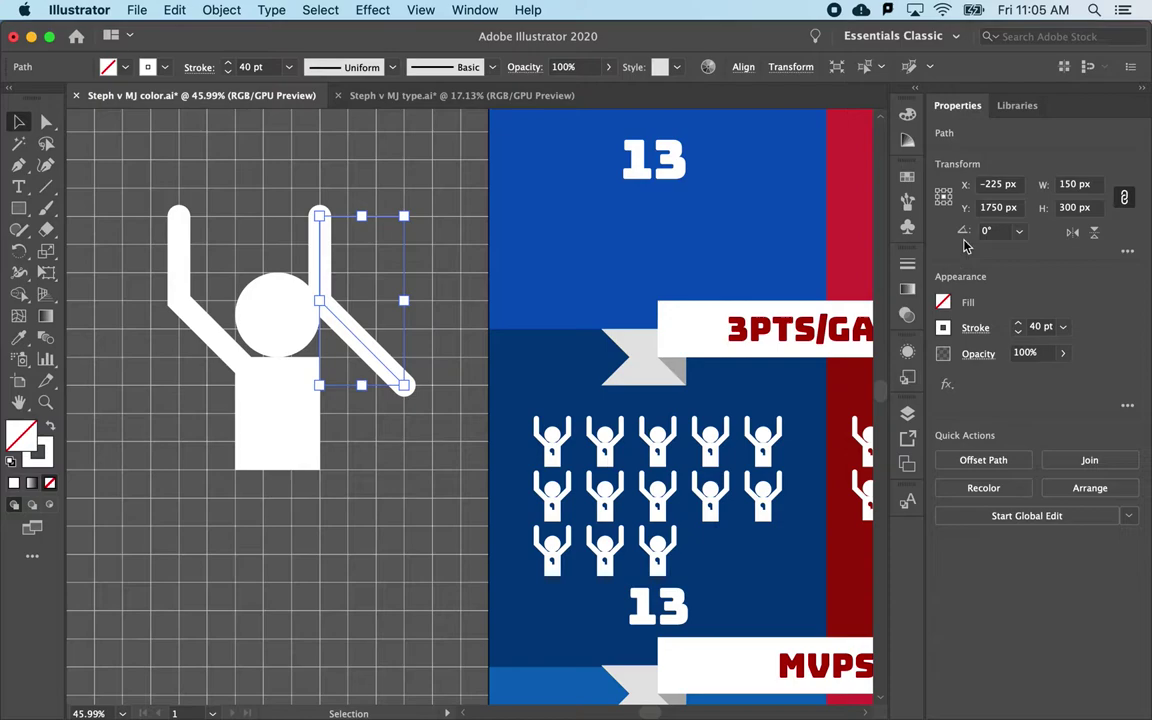
{"action": "left_click", "coordinate": [1072, 234]}
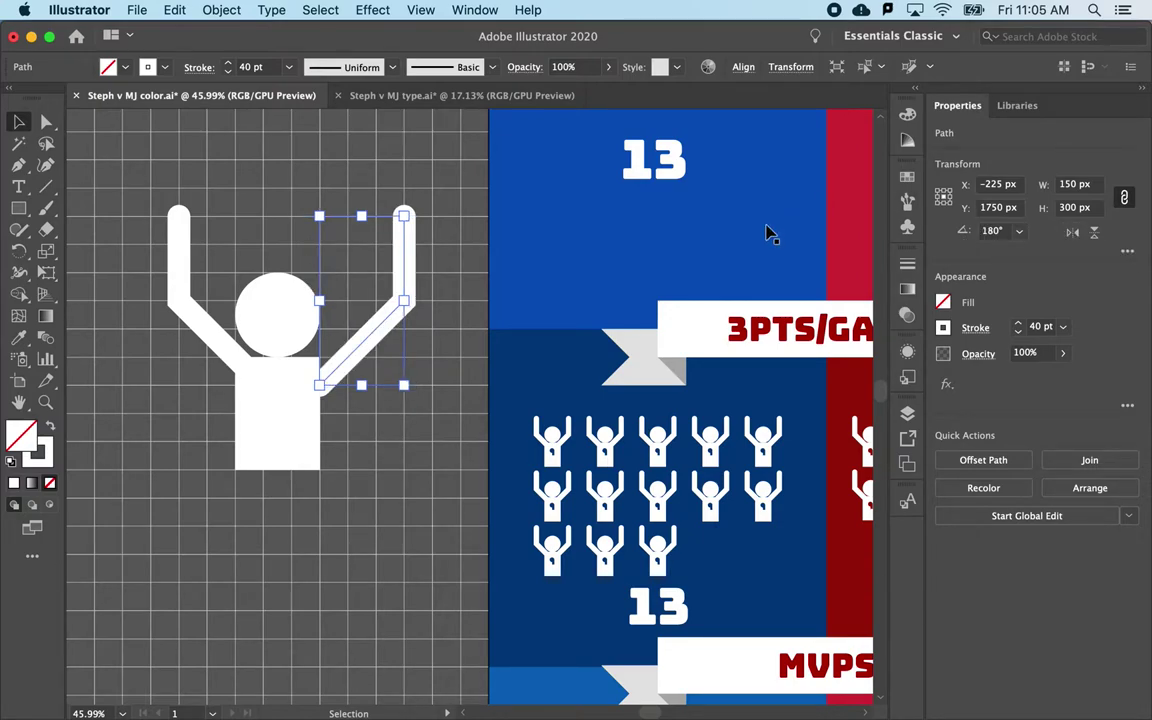
{"action": "key", "text": "shift+Left"}
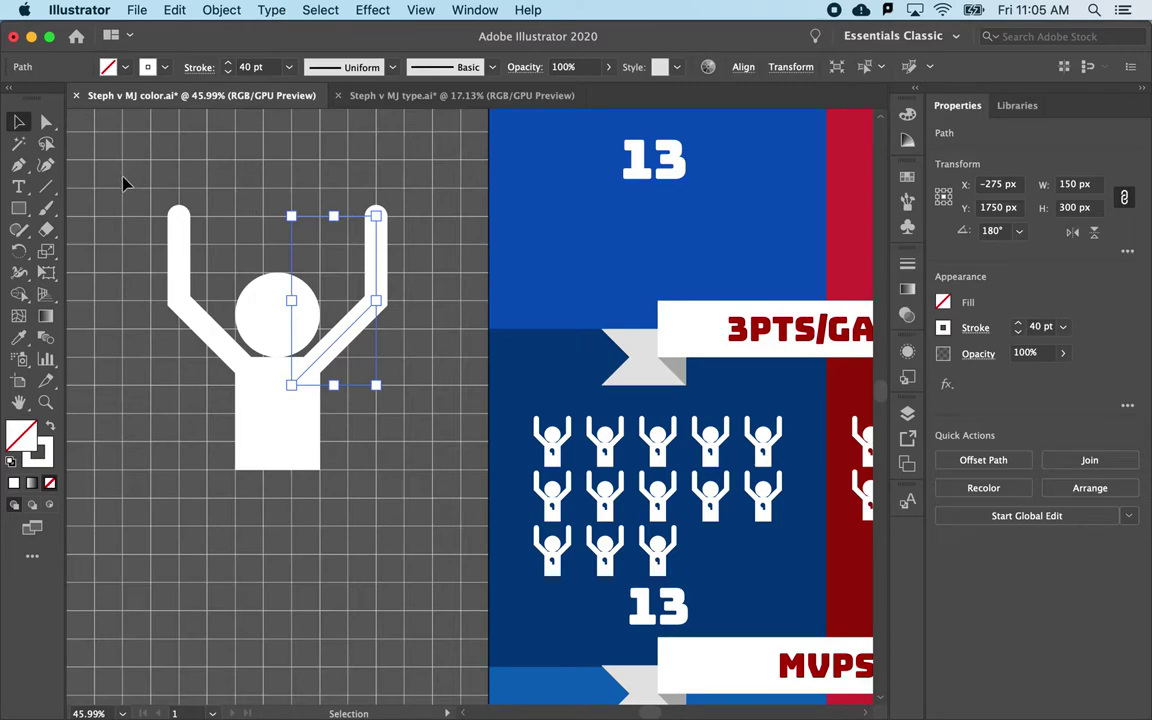
- Select both arms and raise their stroke weight to 48 pt
{"action": "left_click_drag", "start_coordinate": [123, 183], "coordinate": [400, 226]}
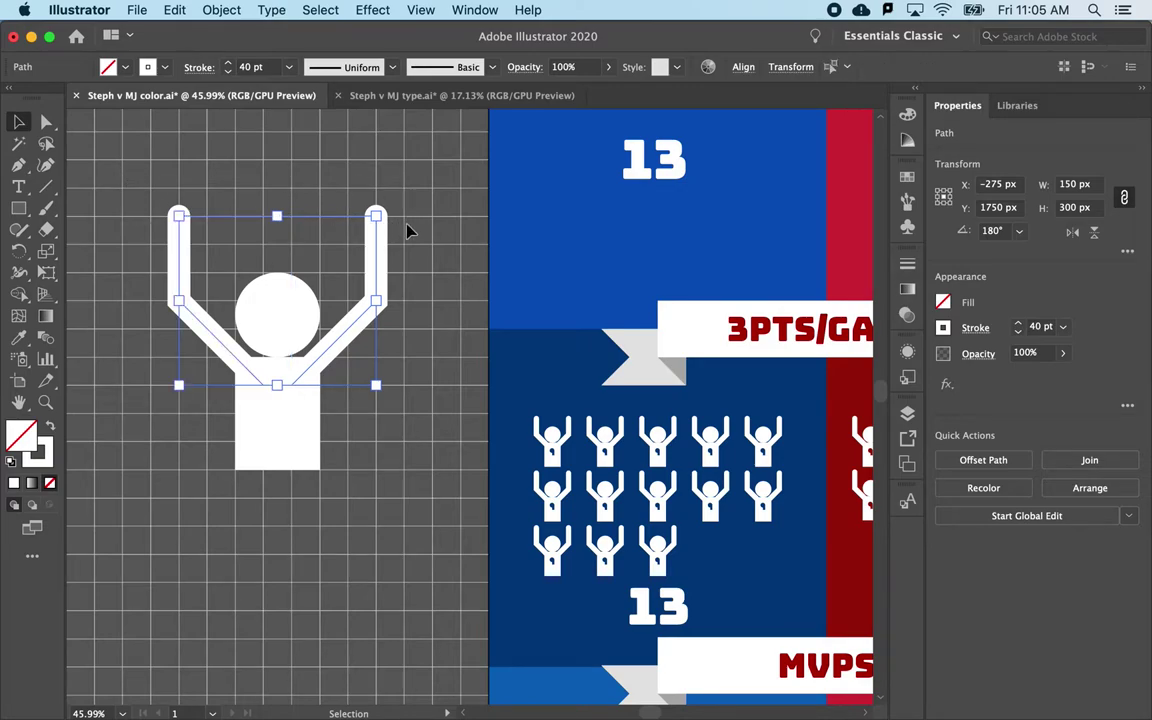
{"action": "left_click", "coordinate": [1019, 323]}
{"action": "left_click", "coordinate": [1019, 323]}
{"action": "left_click", "coordinate": [1019, 323]}
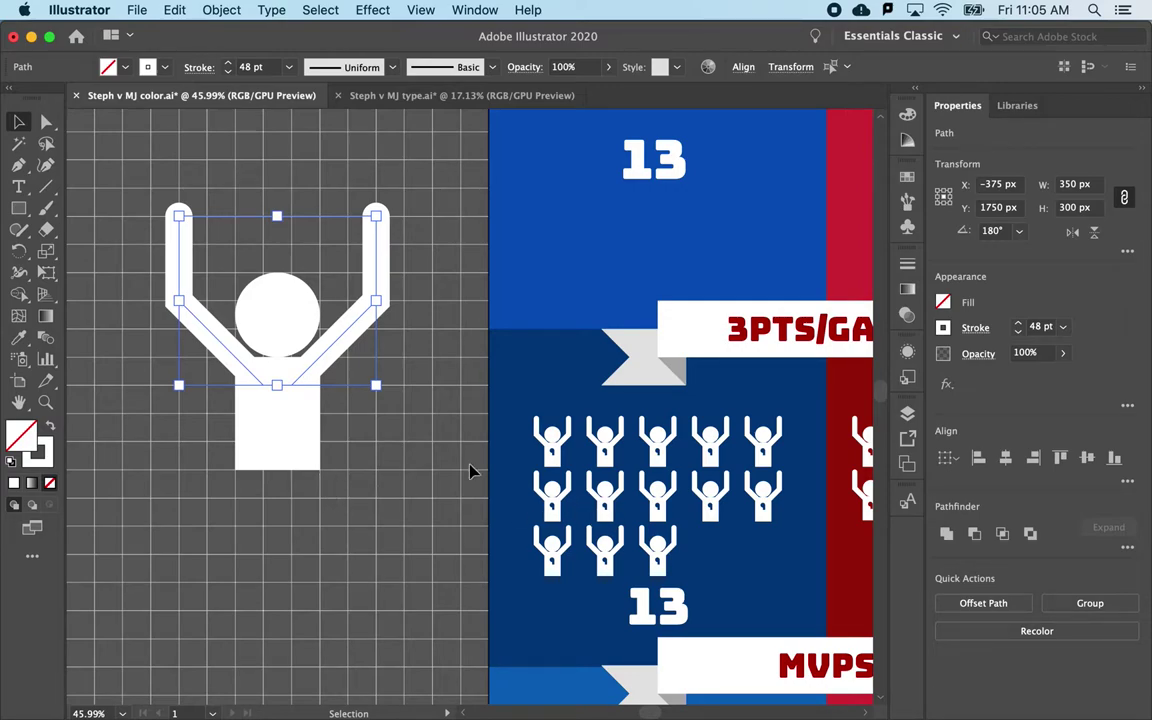
- Draw a solid white 100 px circle to the left of the figure
{"action": "scroll", "coordinate": [305, 420], "scroll_direction": "left", "scroll_amount": 5}
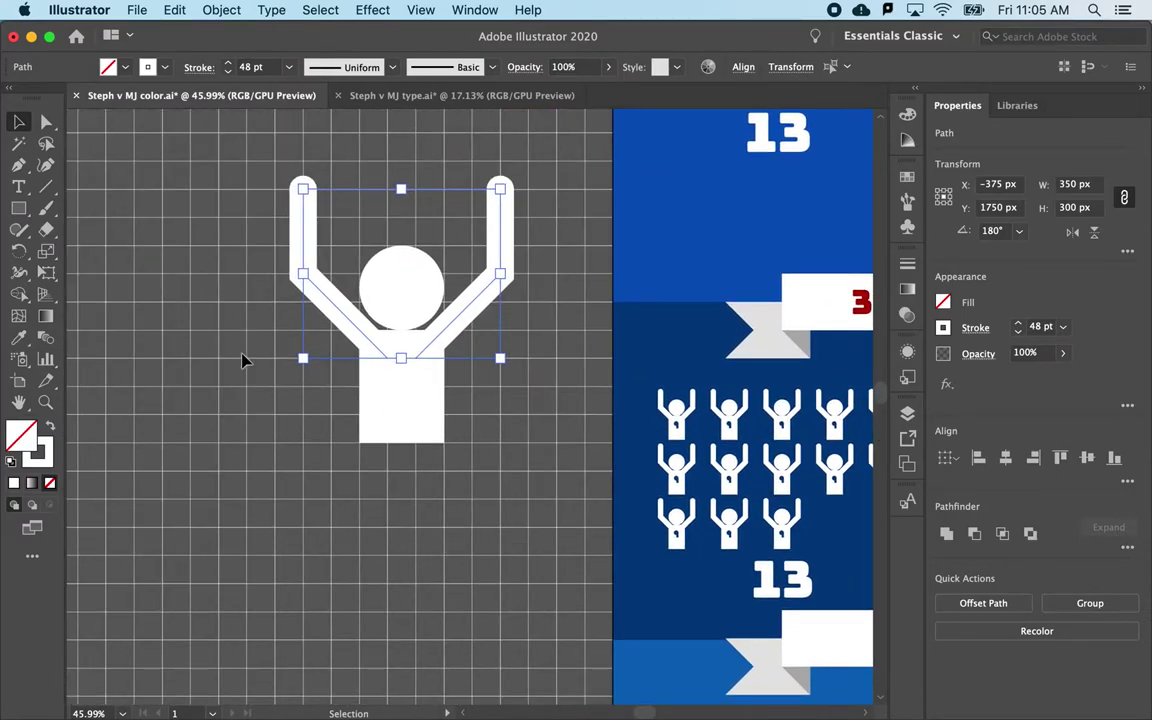
{"action": "left_click", "coordinate": [18, 208]}
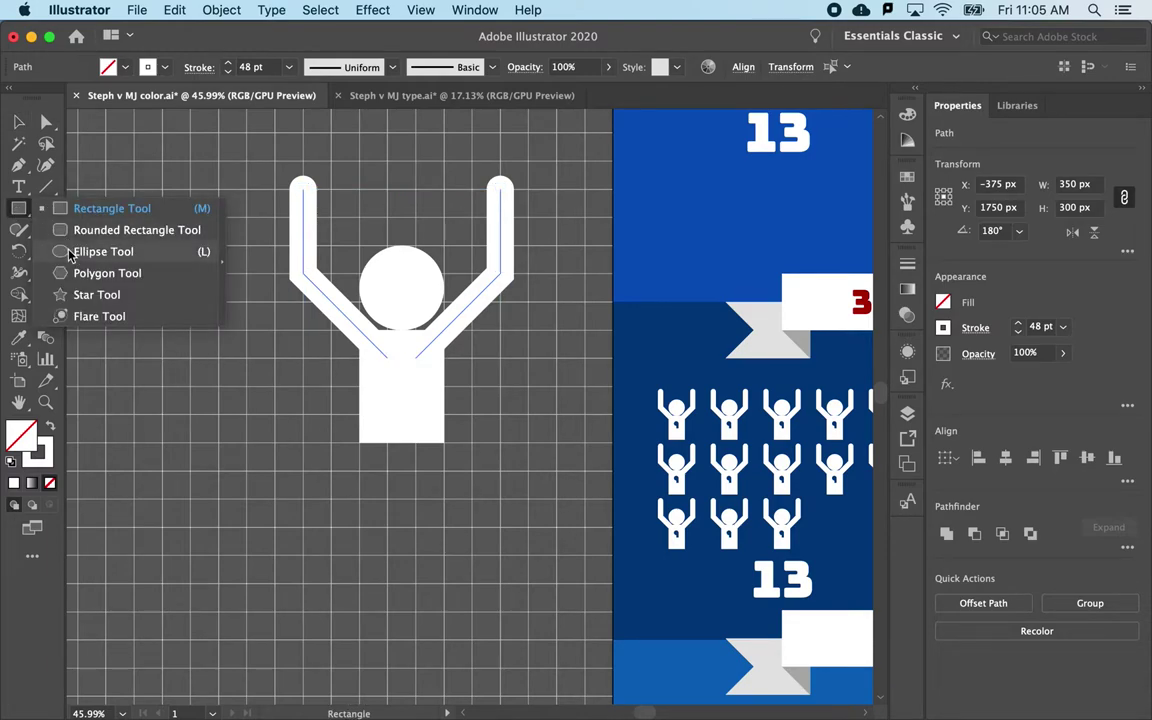
{"action": "left_click", "coordinate": [68, 251]}
{"action": "left_click_drag", "start_coordinate": [216, 304], "coordinate": [275, 358]}
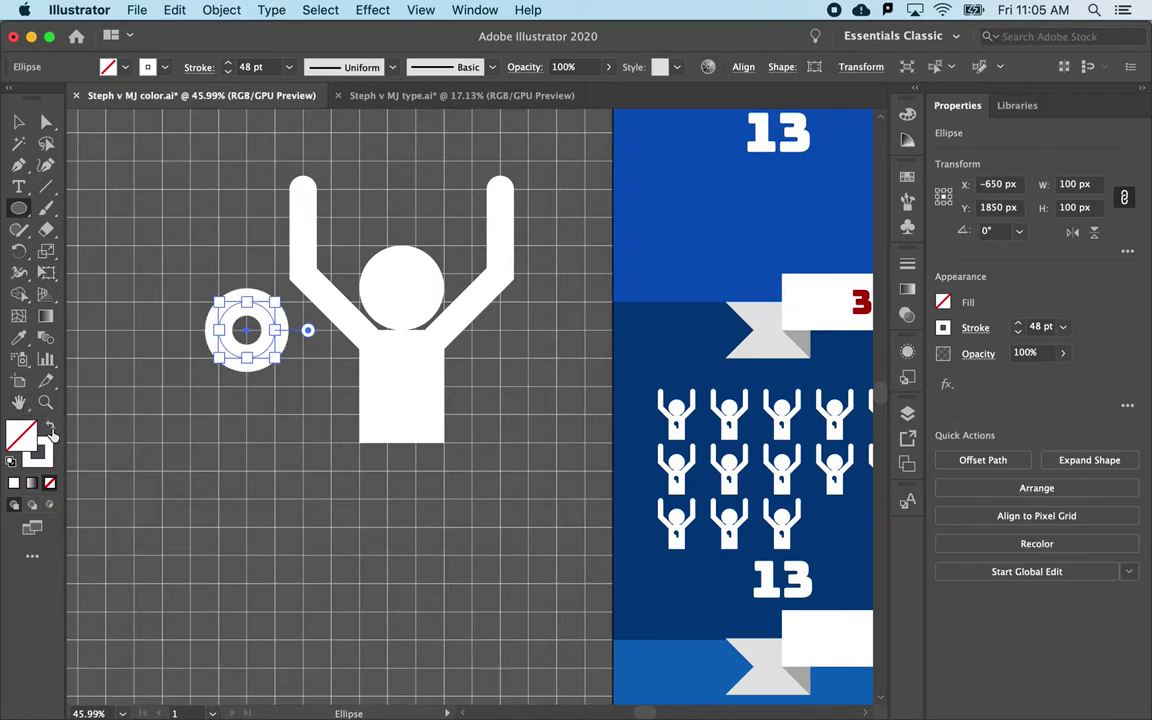
{"action": "key", "text": "shift+x"}
- Add a narrow rectangle overlapping the circle's lower right, then deselect it
{"action": "left_click", "coordinate": [19, 206]}
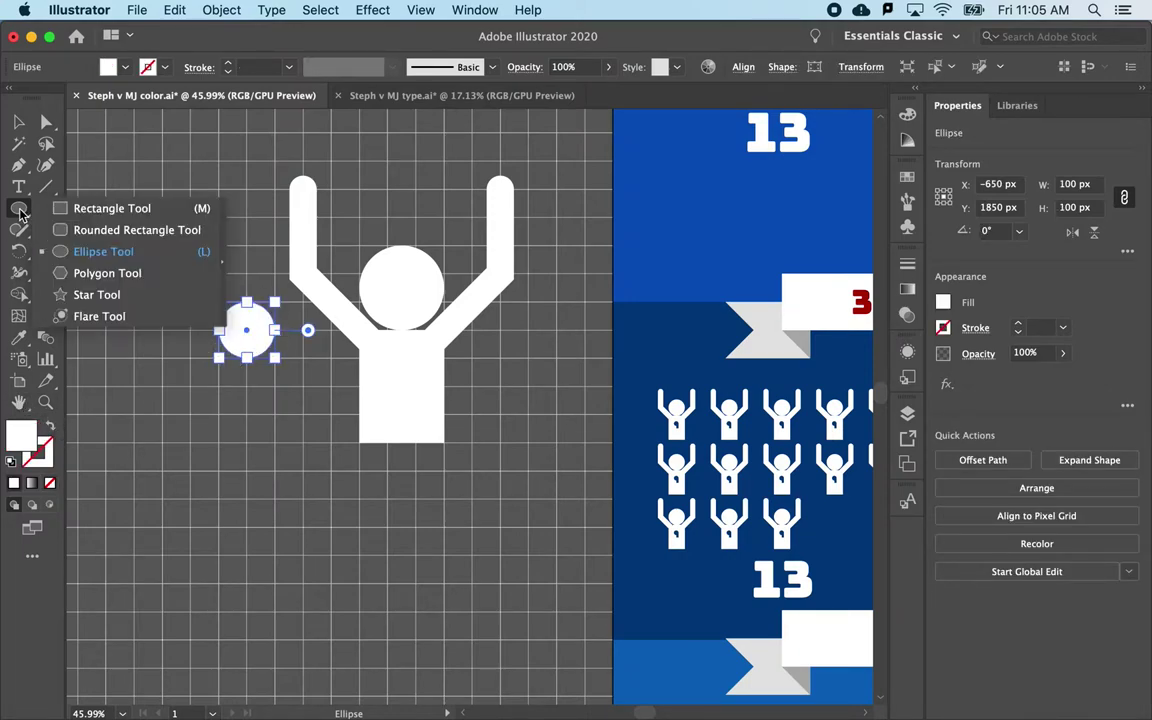
{"action": "left_click", "coordinate": [58, 212]}
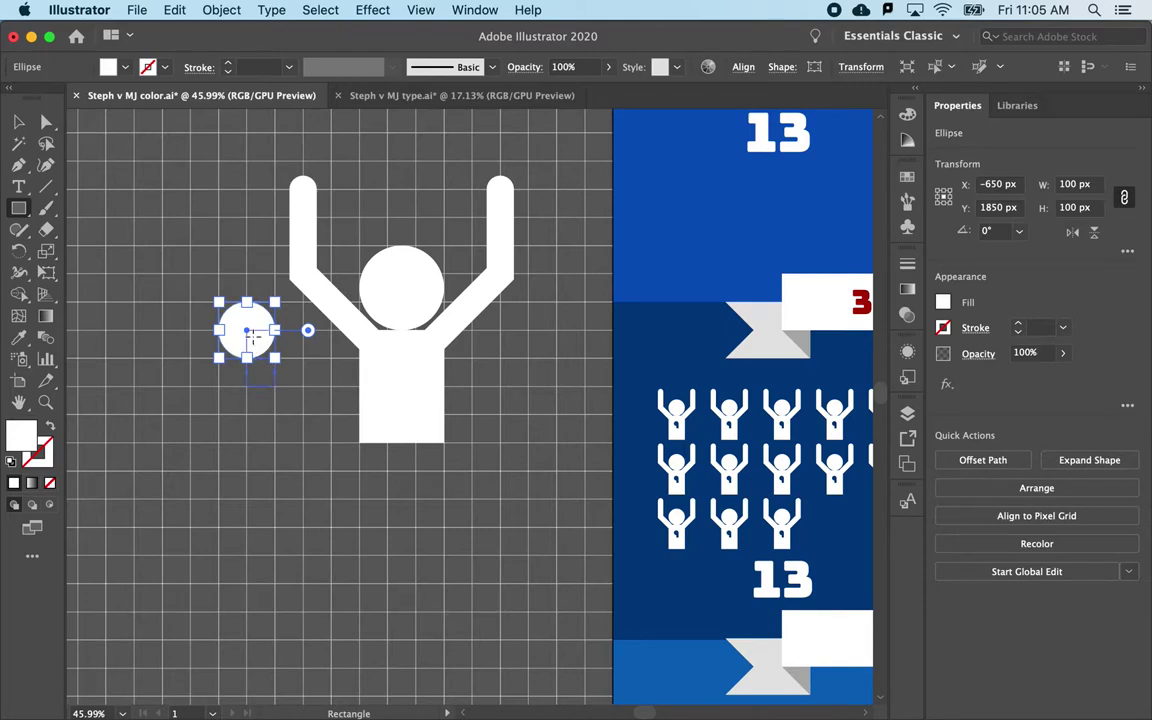
{"action": "left_click_drag", "start_coordinate": [244, 330], "coordinate": [277, 386]}
{"action": "left_click", "coordinate": [19, 121]}
{"action": "left_click", "coordinate": [172, 344]}
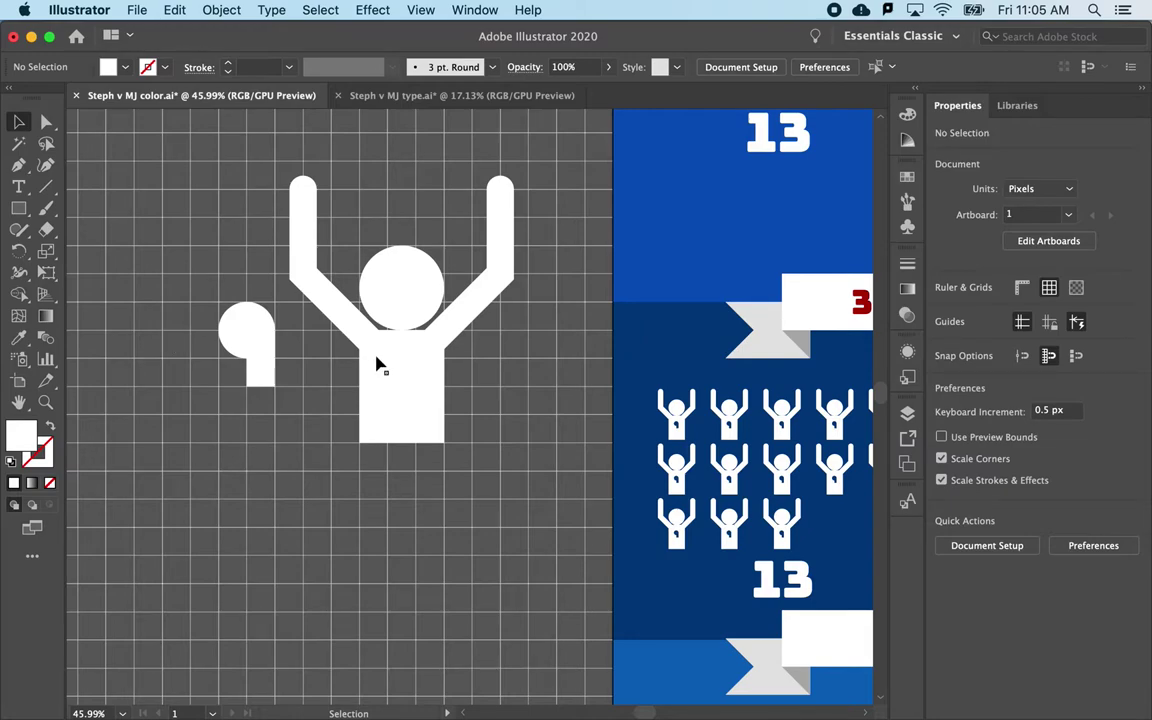
- Select the 48 pt arms path and expand its fill and stroke into outline shapes
{"action": "left_click", "coordinate": [480, 300]}
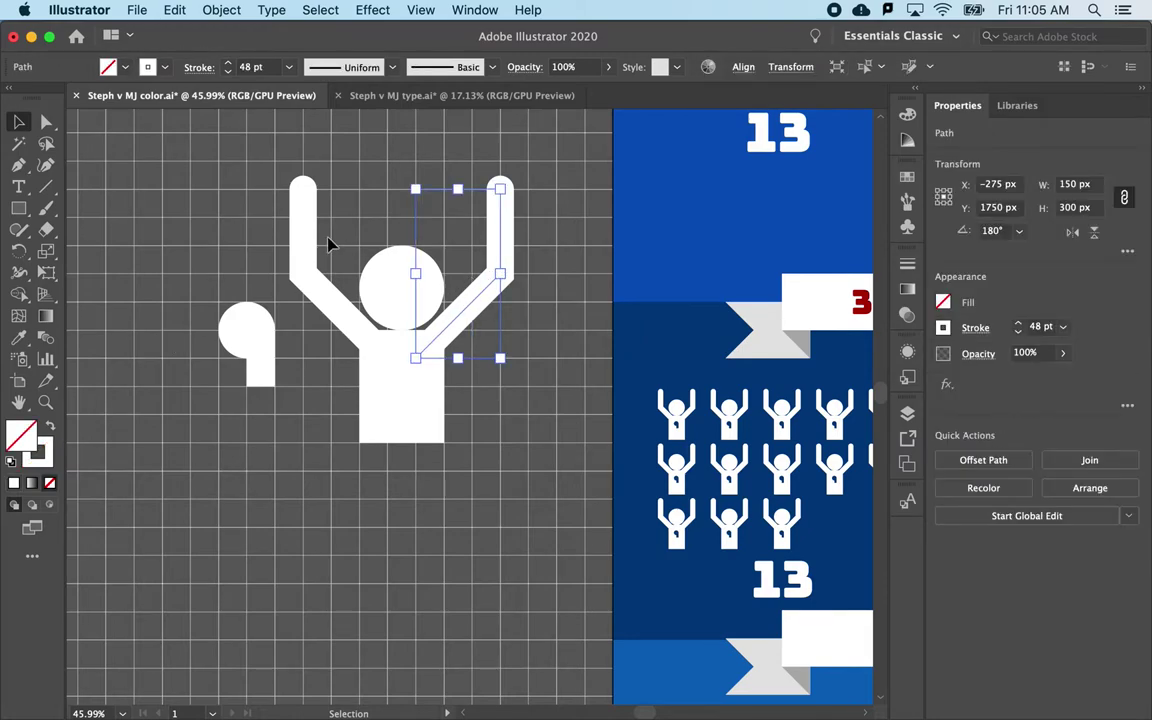
{"action": "left_click", "coordinate": [379, 399]}
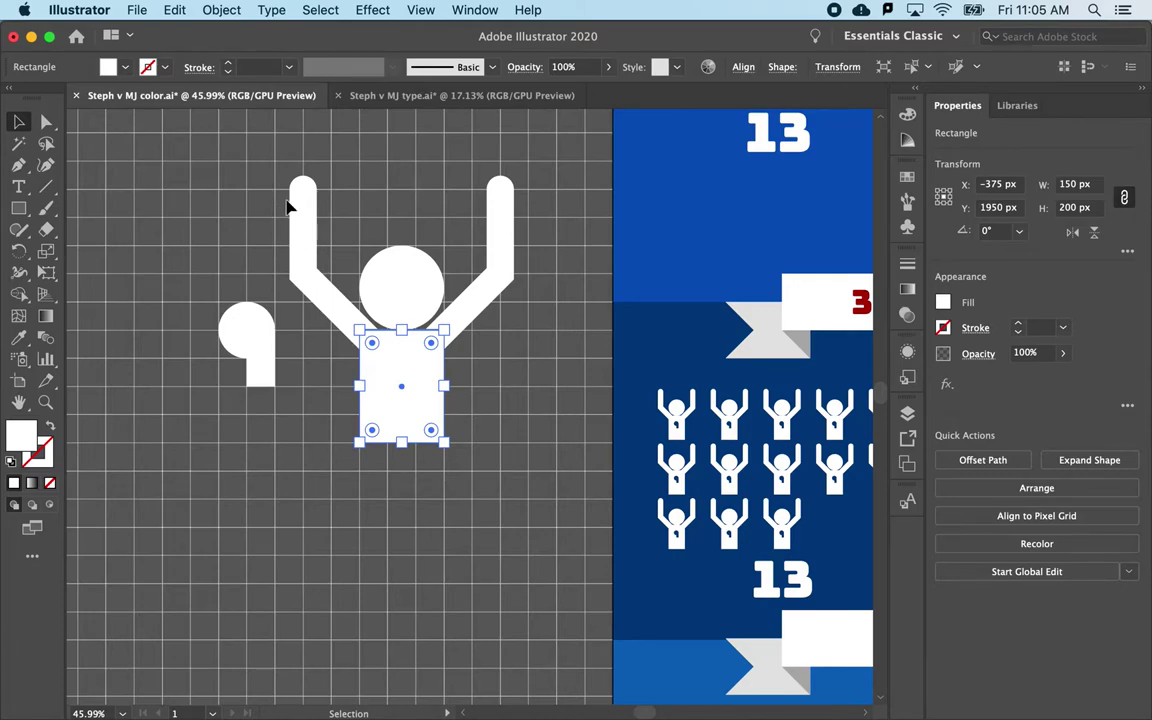
{"action": "left_click", "coordinate": [490, 196]}
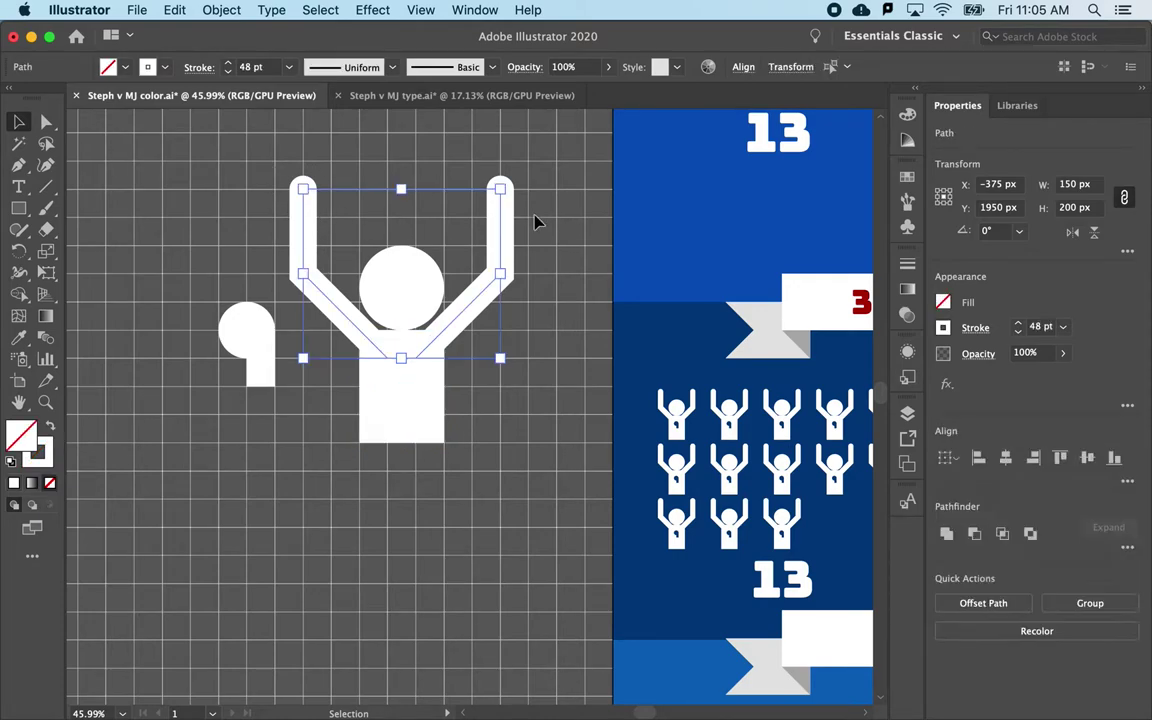
{"action": "left_click", "coordinate": [217, 10]}
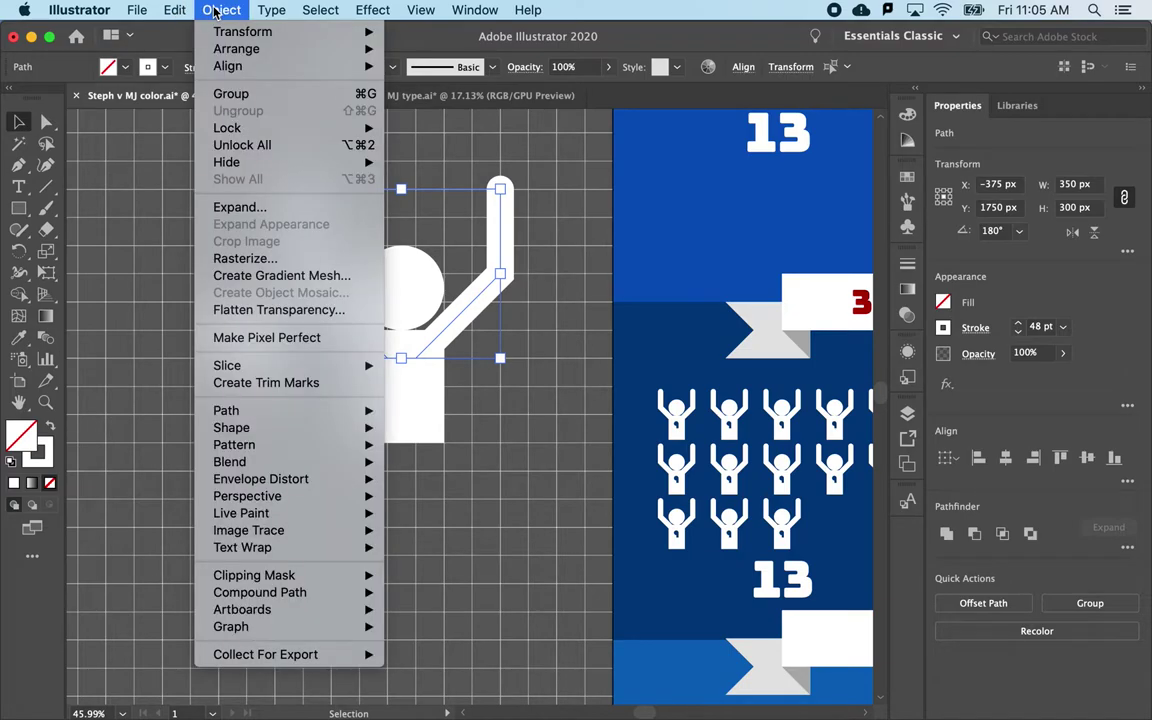
{"action": "left_click", "coordinate": [228, 206]}
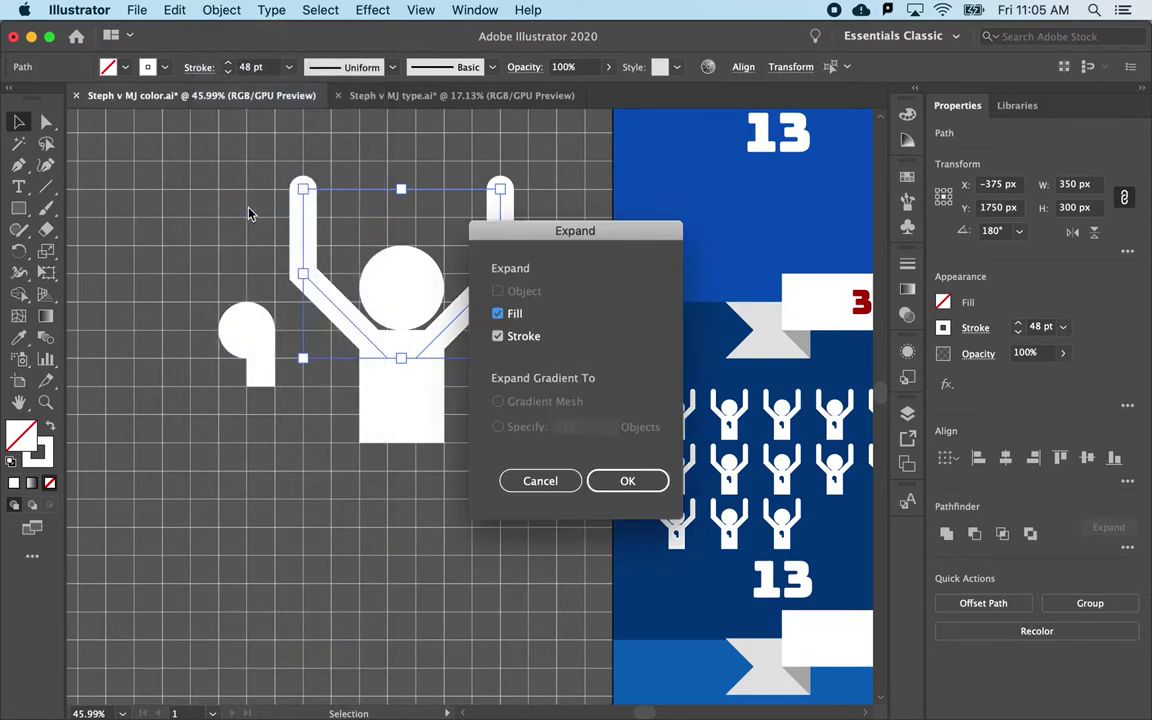
{"action": "left_click", "coordinate": [620, 481]}
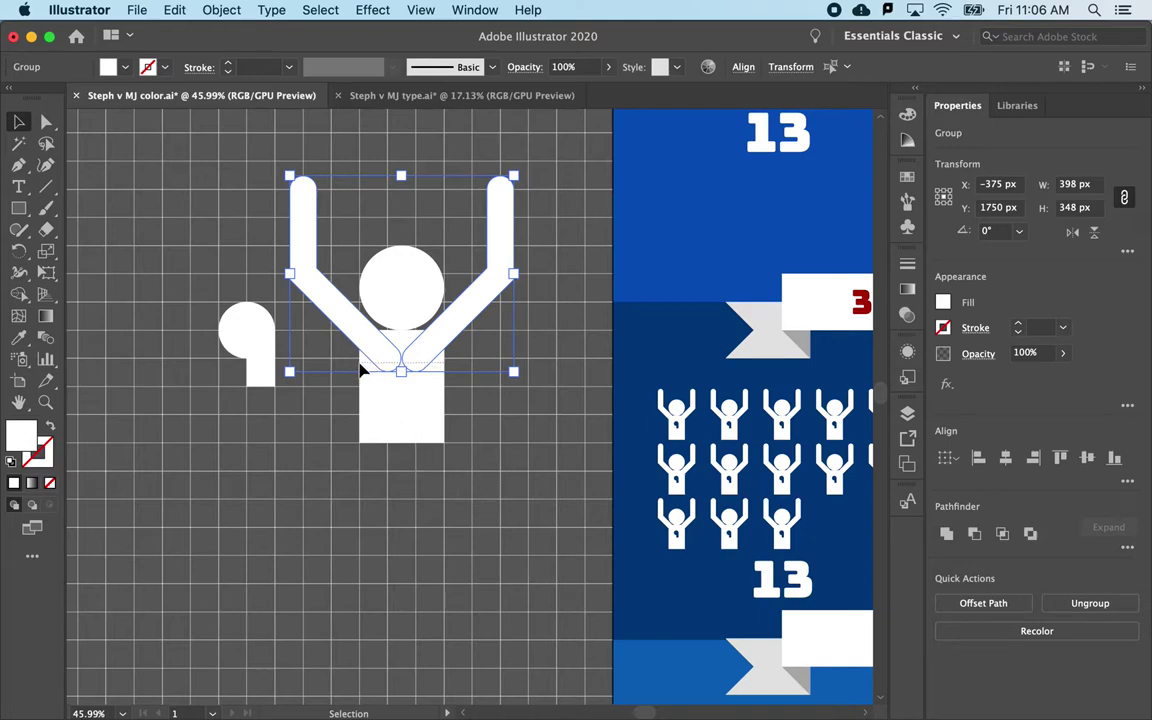
- Unite the arms with the body, and unite the small circle and rectangle into a whistle
{"action": "left_click", "coordinate": [396, 362], "text": "shift"}
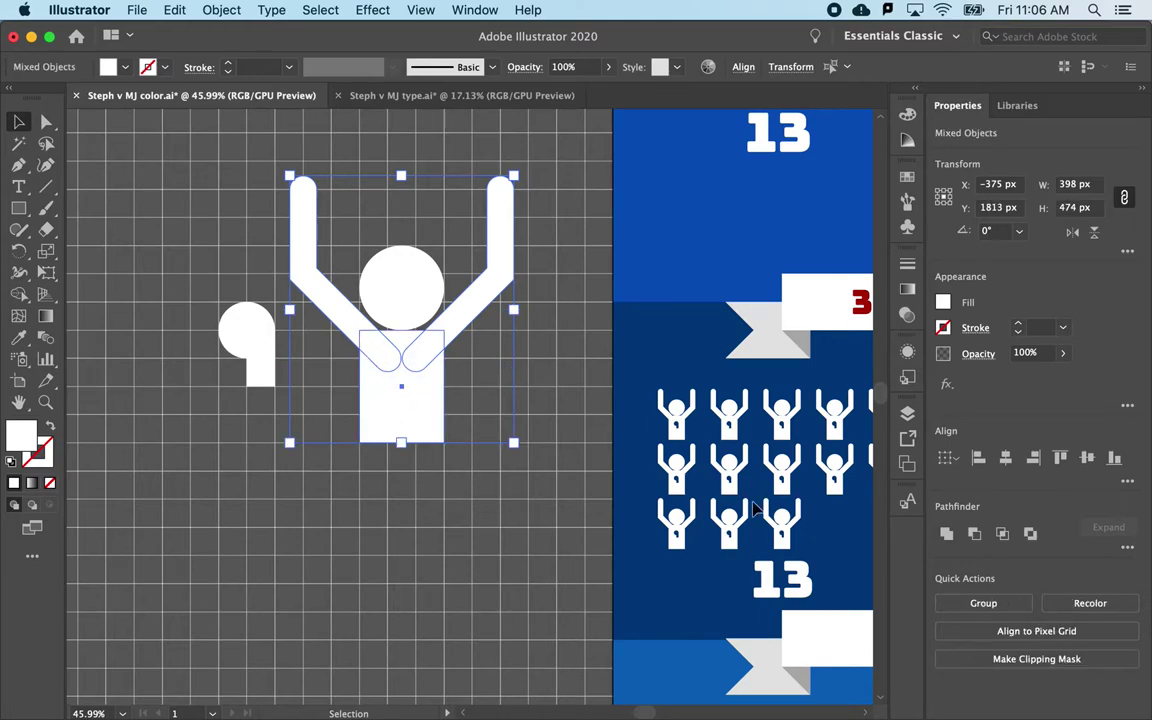
{"action": "left_click", "coordinate": [947, 536]}
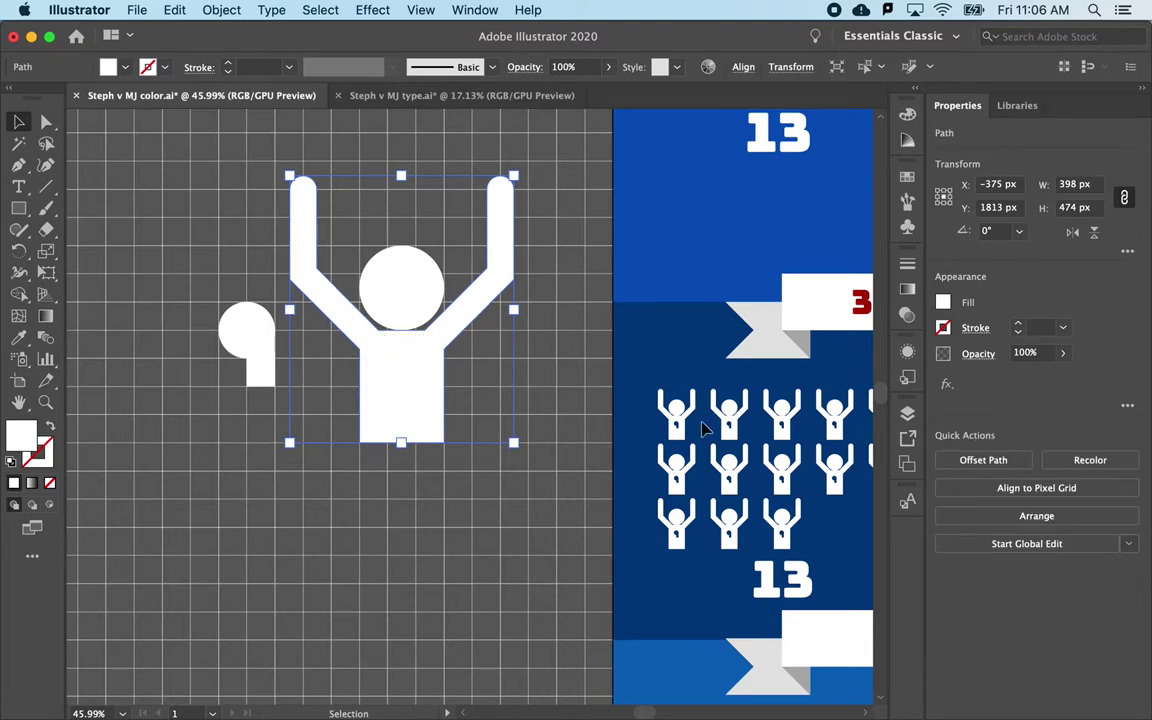
{"action": "left_click", "coordinate": [160, 270]}
{"action": "left_click", "coordinate": [226, 318]}
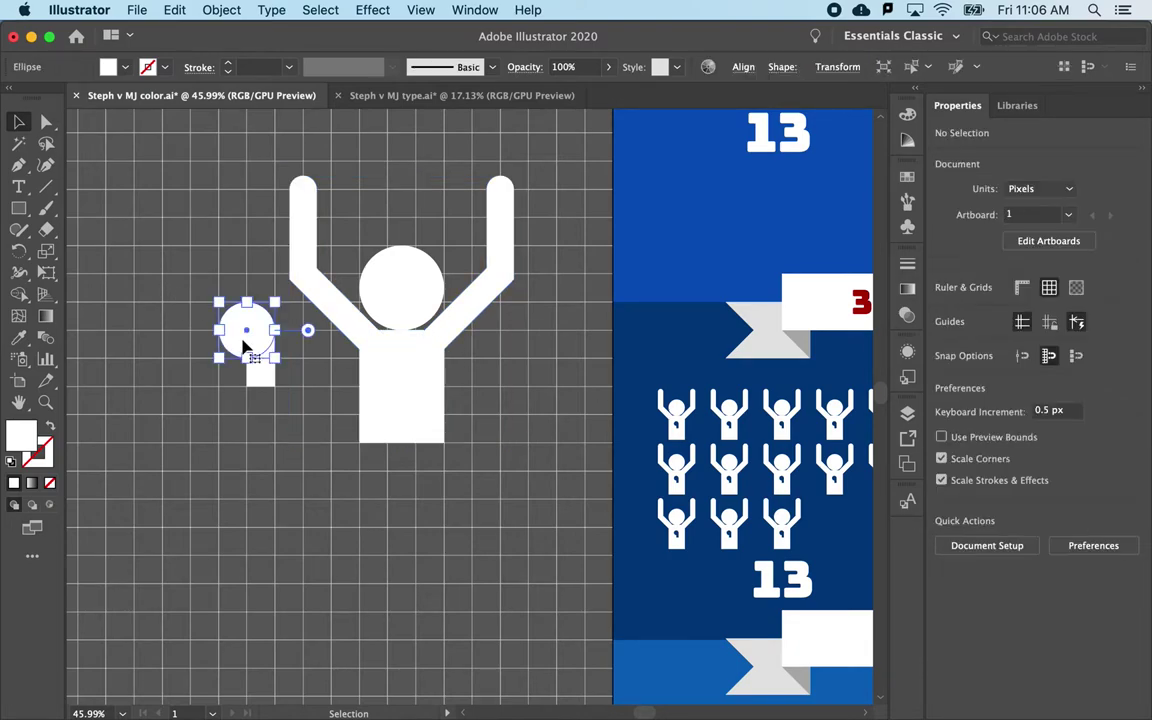
{"action": "left_click", "coordinate": [260, 375], "text": "shift"}
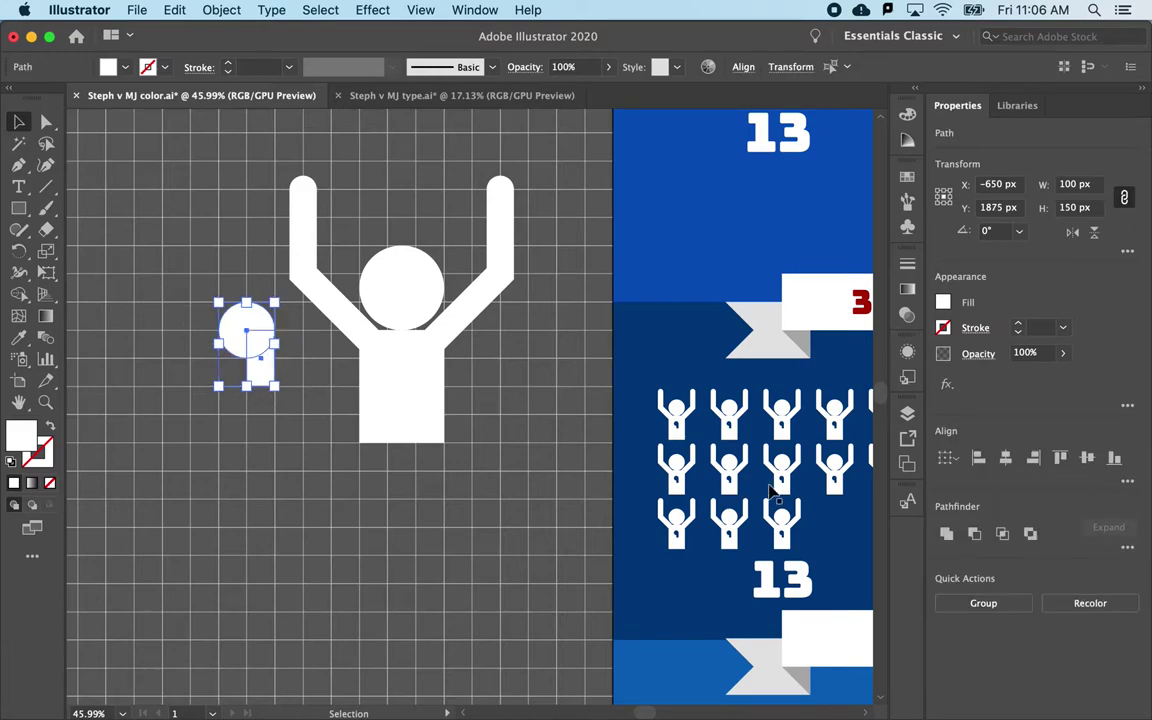
{"action": "left_click", "coordinate": [945, 535]}
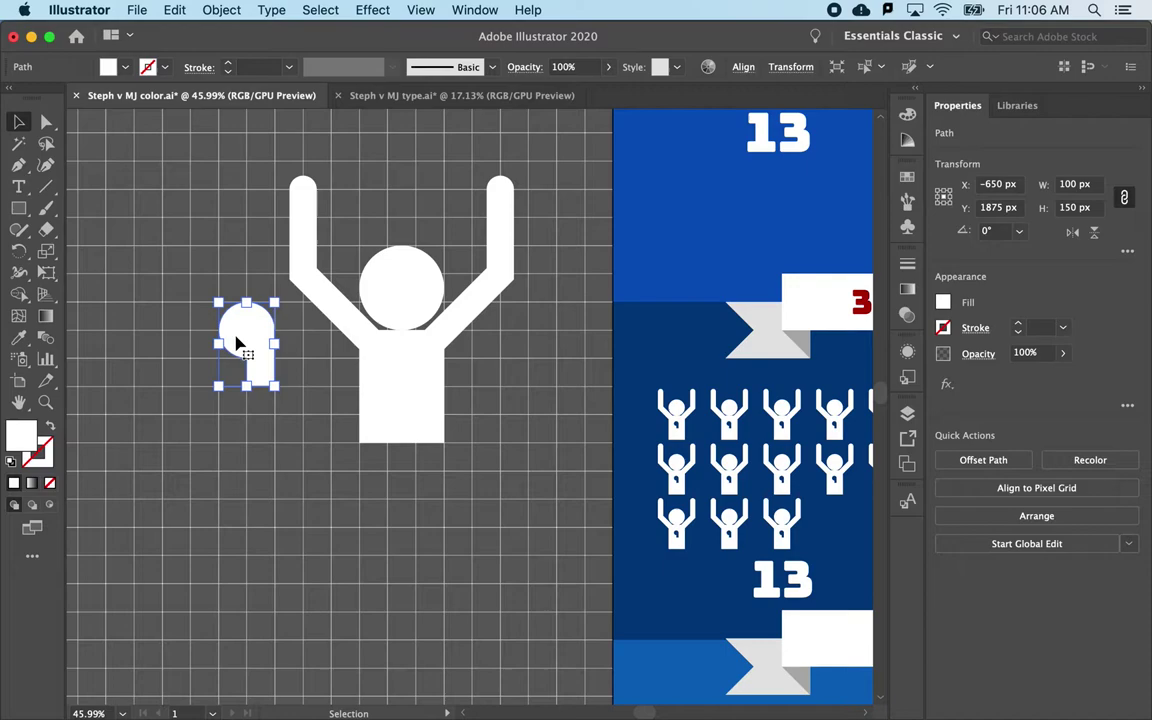
- Fill the whistle red, shrink it onto the chest, and cut it out with Minus Front
{"action": "left_click", "coordinate": [109, 67]}
{"action": "left_click", "coordinate": [163, 96]}
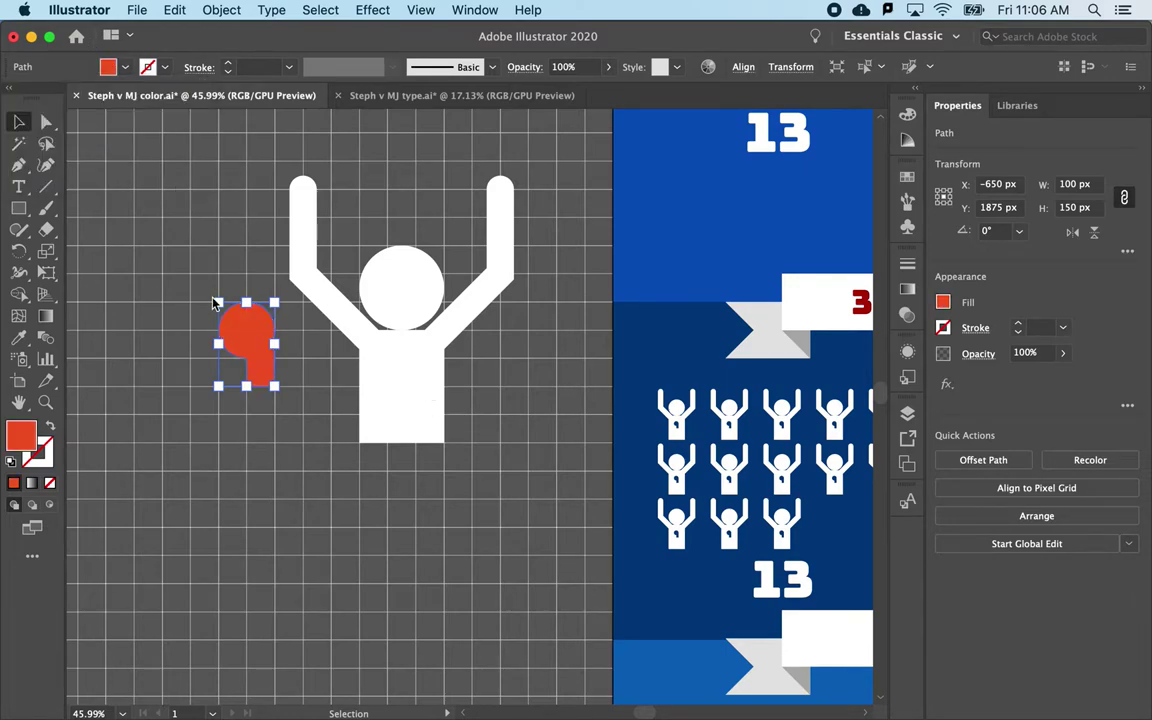
{"action": "left_click_drag", "start_coordinate": [261, 330], "coordinate": [403, 386]}
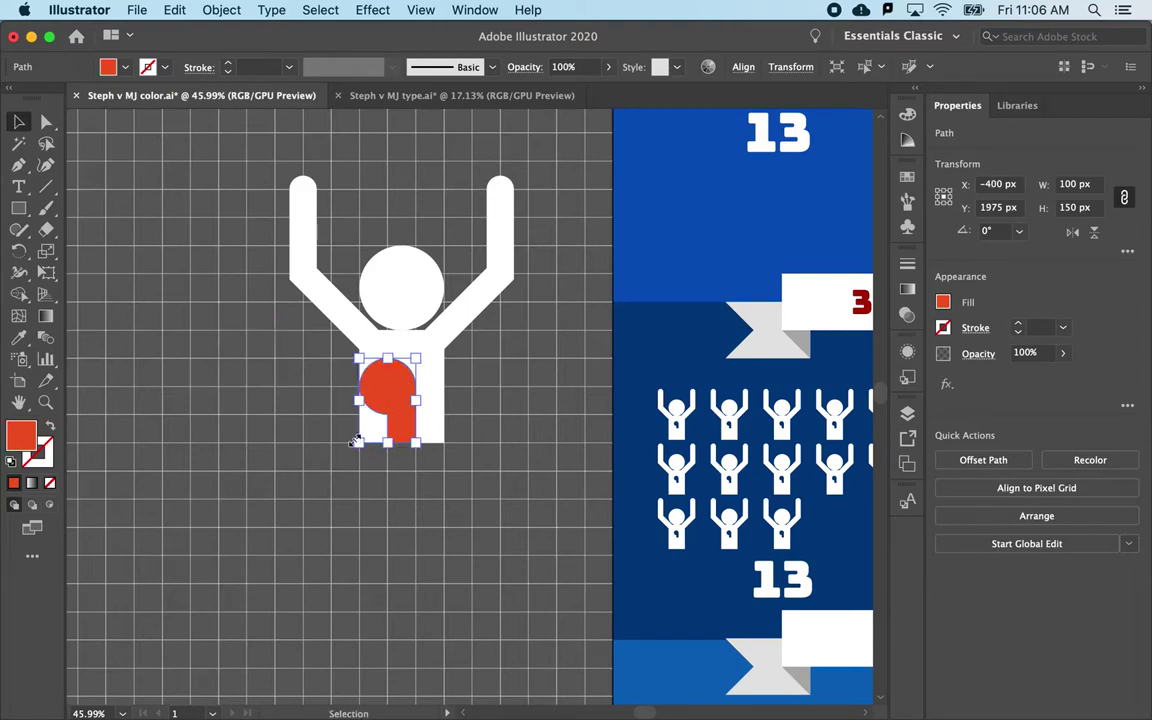
{"action": "left_click_drag", "start_coordinate": [358, 446], "coordinate": [387, 402]}
{"action": "left_click", "coordinate": [278, 398]}
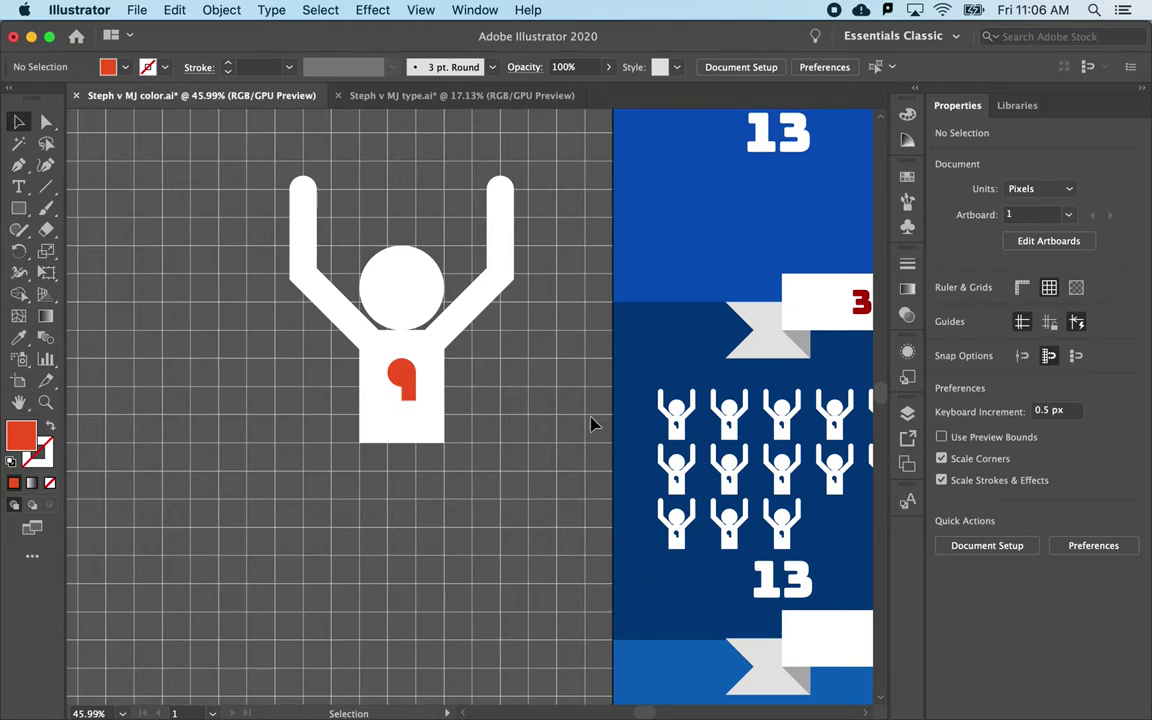
{"action": "left_click", "coordinate": [401, 374]}
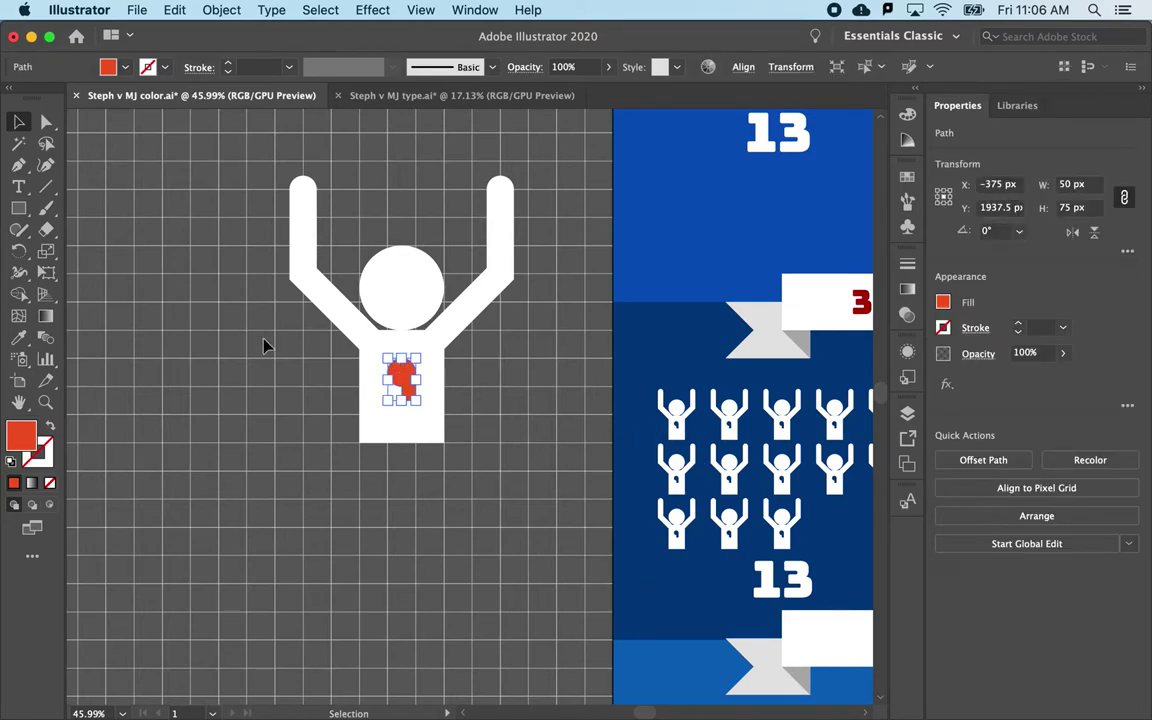
{"action": "left_click_drag", "start_coordinate": [320, 392], "coordinate": [437, 440]}
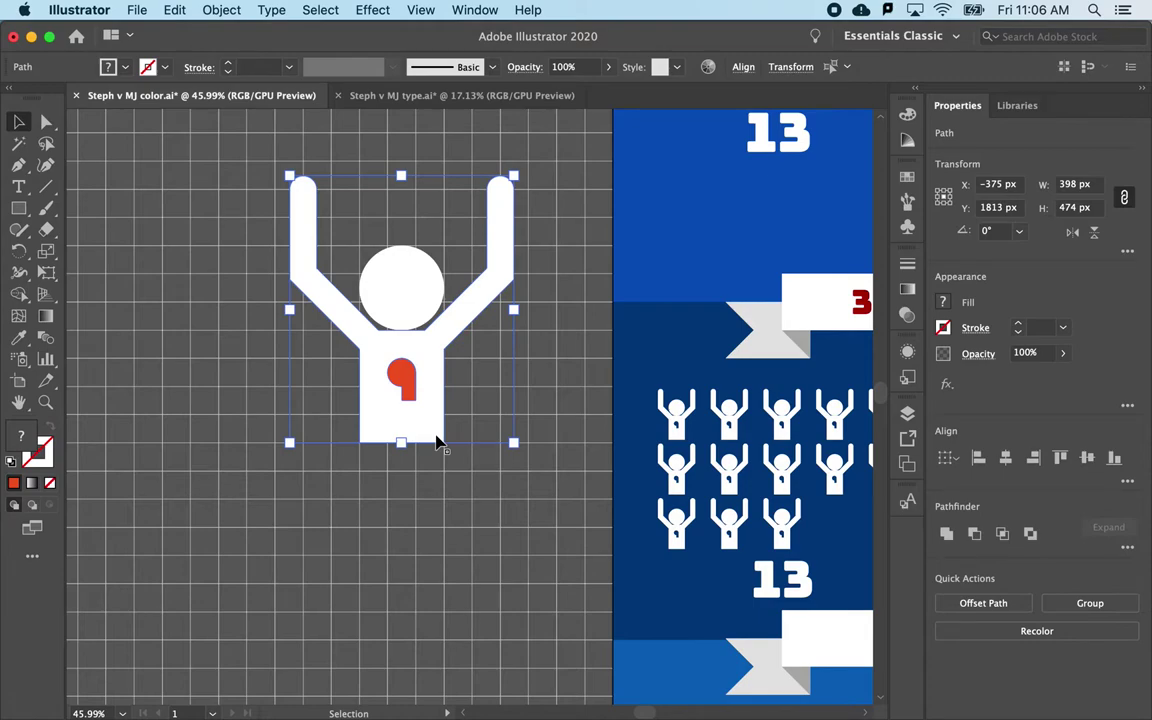
{"action": "left_click", "coordinate": [974, 536]}
{"action": "left_click", "coordinate": [360, 548]}
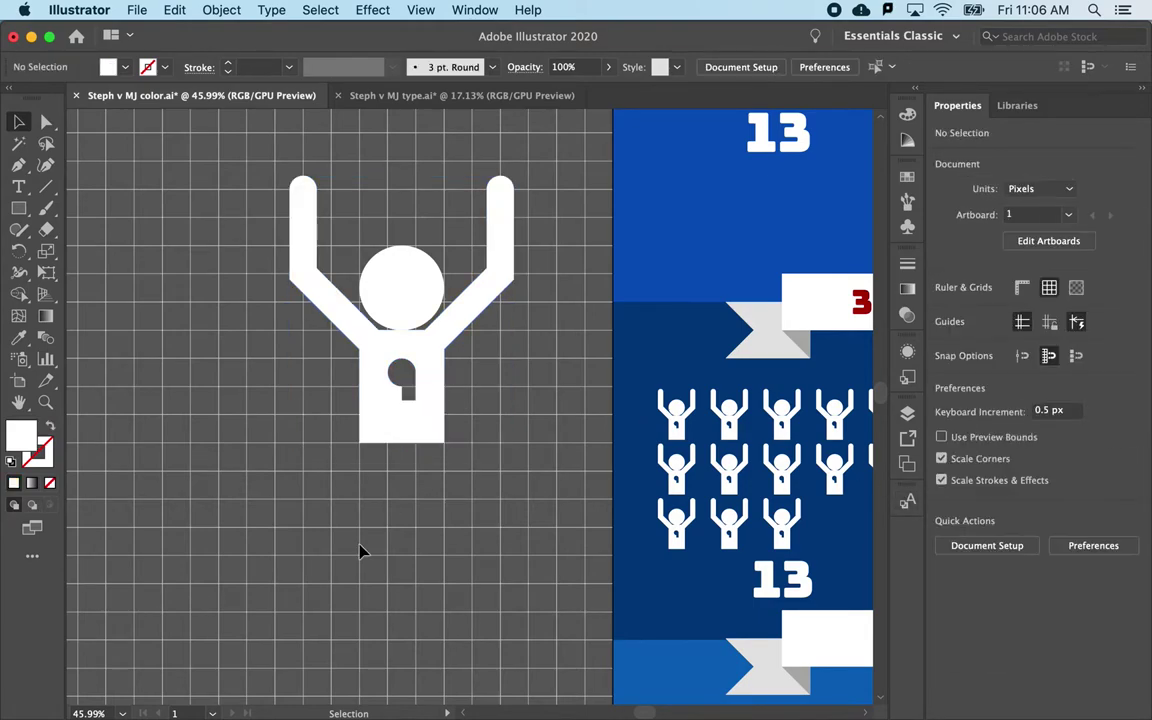
{"action": "scroll", "coordinate": [360, 548], "scroll_direction": "down", "scroll_amount": 3}
{"action": "scroll", "coordinate": [371, 428], "scroll_direction": "up", "scroll_amount": 2}
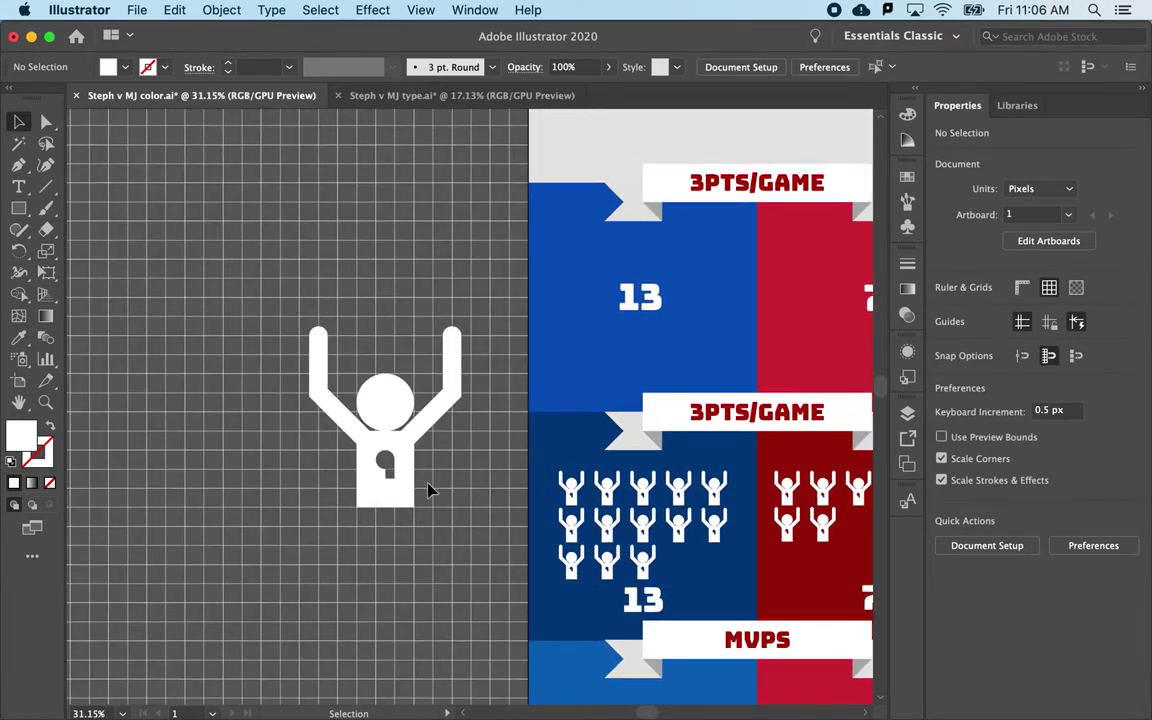
{"action": "scroll", "coordinate": [428, 488], "scroll_direction": "up", "scroll_amount": 3}
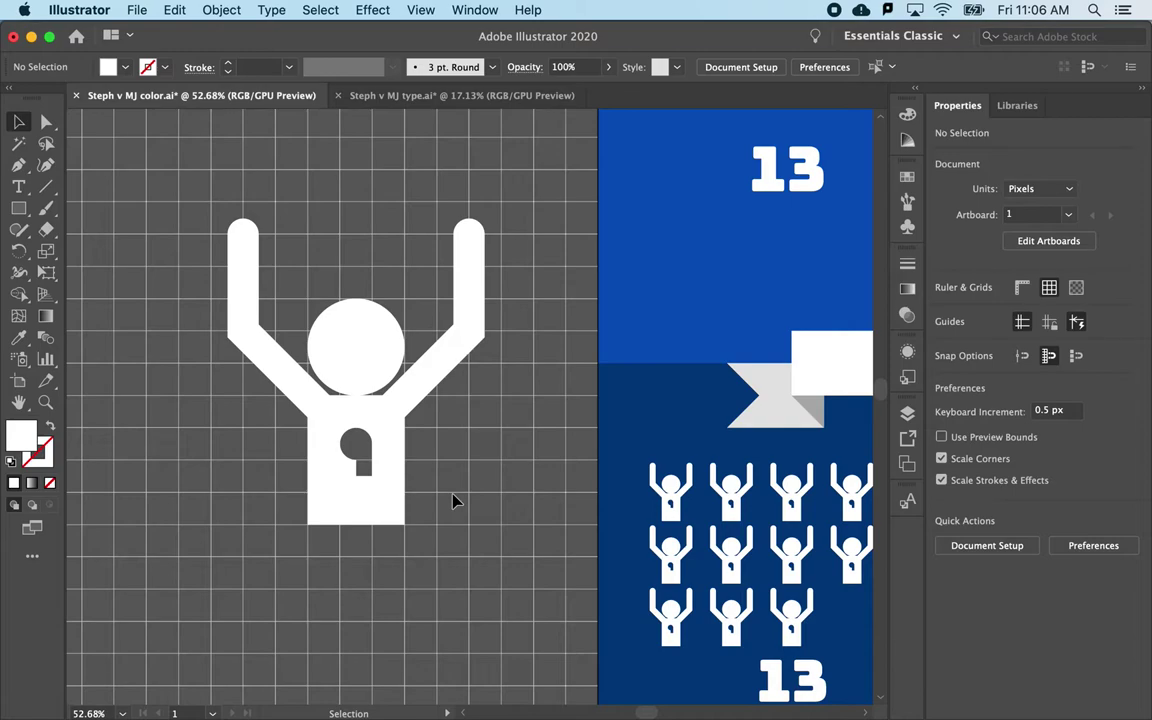
{"action": "scroll", "coordinate": [452, 500], "scroll_direction": "down", "scroll_amount": 4}
{"action": "scroll", "coordinate": [452, 500], "scroll_direction": "right", "scroll_amount": 2}
{"action": "scroll", "coordinate": [595, 565], "scroll_direction": "right", "scroll_amount": 6}
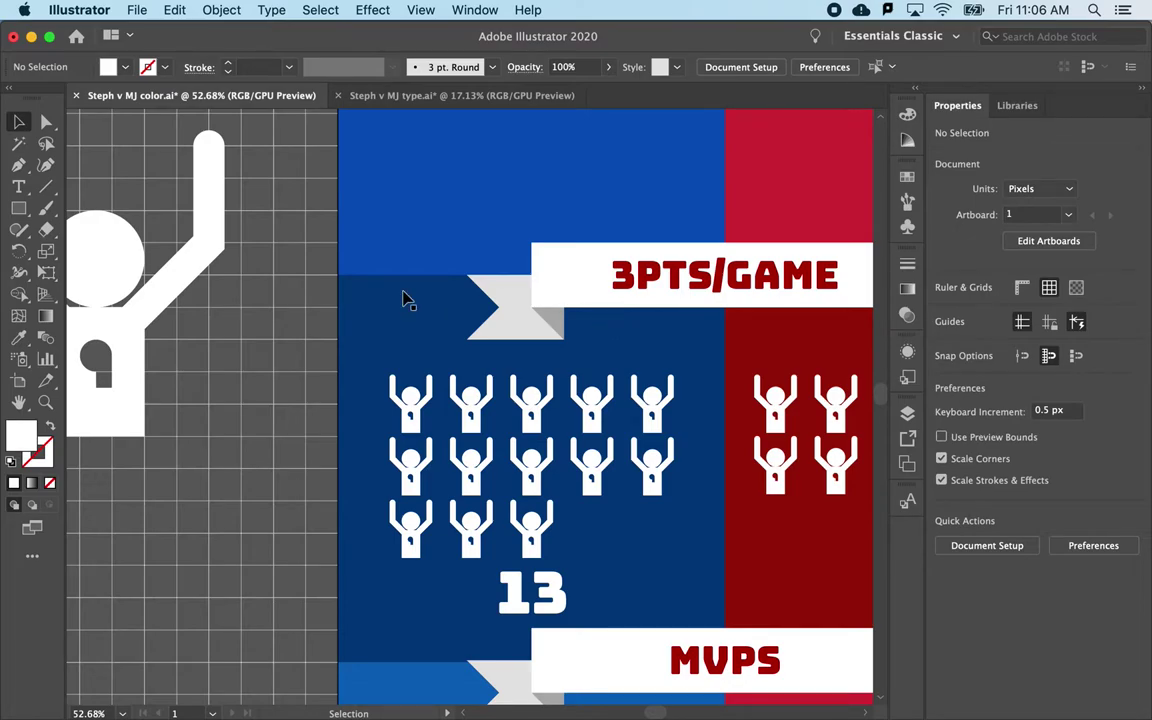
{"action": "scroll", "coordinate": [405, 300], "scroll_direction": "left", "scroll_amount": 5}
{"action": "scroll", "coordinate": [405, 300], "scroll_direction": "down", "scroll_amount": 3}
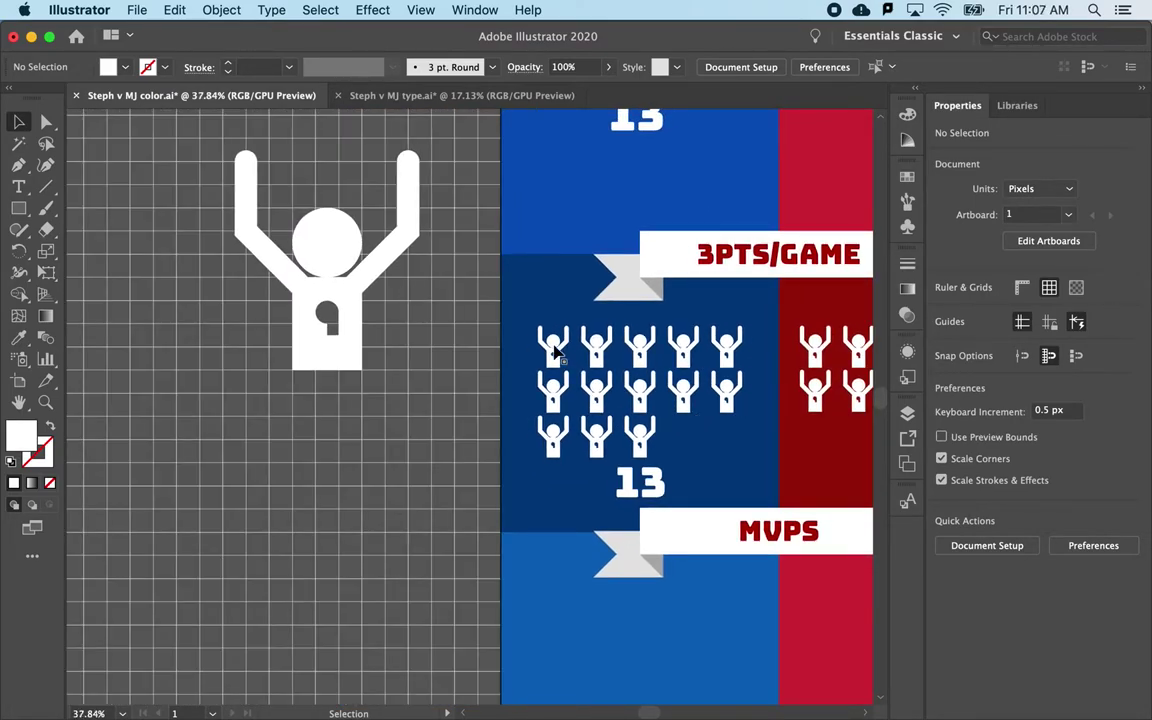
{"action": "scroll", "coordinate": [357, 291], "scroll_direction": "left", "scroll_amount": 4}
{"action": "scroll", "coordinate": [357, 291], "scroll_direction": "down", "scroll_amount": 1}
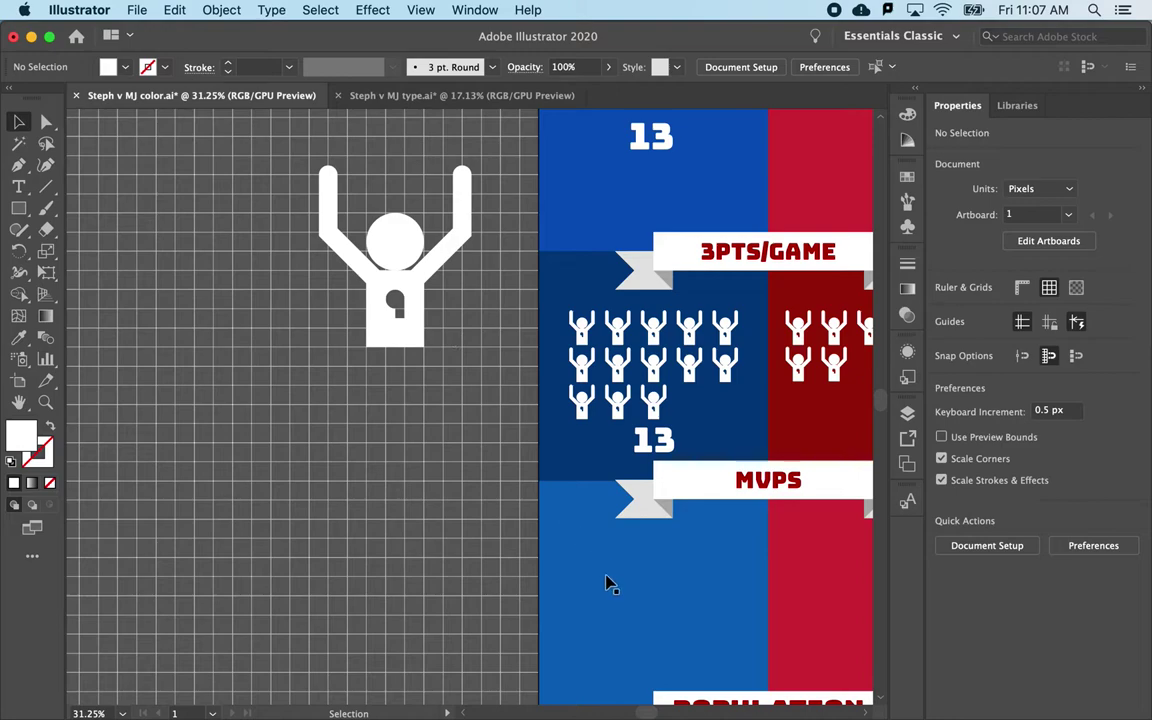
{"action": "scroll", "coordinate": [605, 583], "scroll_direction": "down", "scroll_amount": 3}
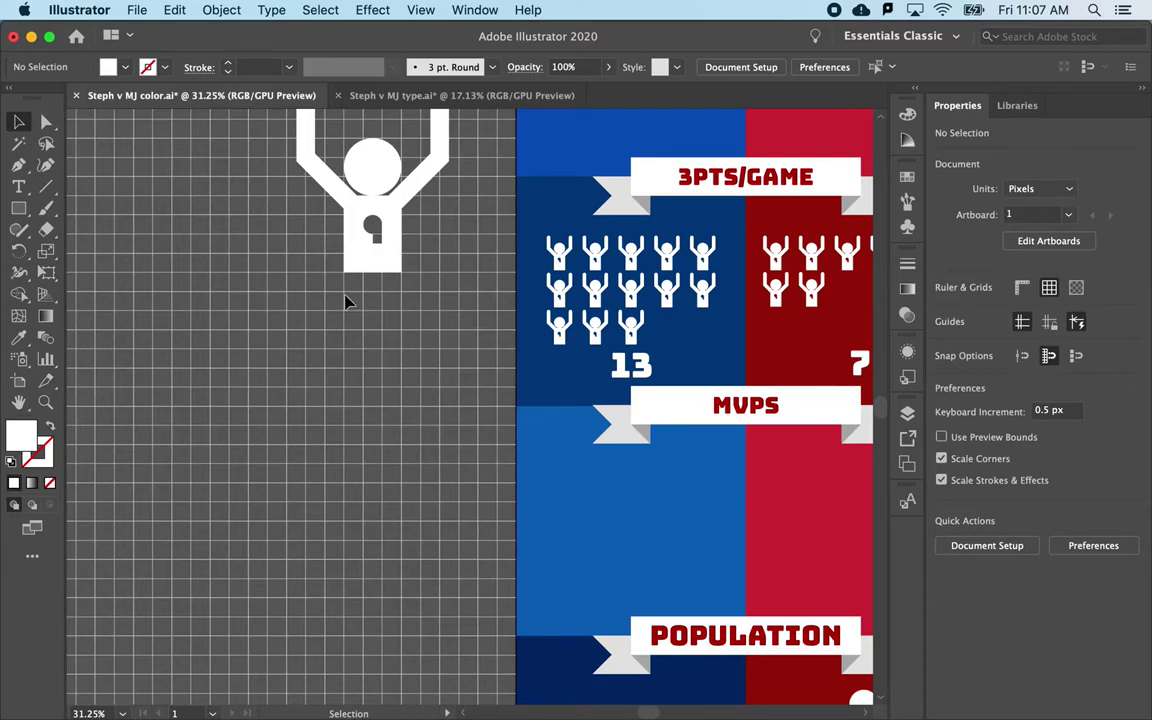
{"action": "scroll", "coordinate": [345, 302], "scroll_direction": "down", "scroll_amount": 2}
- Move the arms-up figure under the MVPS banner and scale it to about 83.07 × 98.94 px
{"action": "left_click_drag", "start_coordinate": [414, 153], "coordinate": [528, 432]}
{"action": "left_click_drag", "start_coordinate": [493, 502], "coordinate": [487, 484]}
{"action": "scroll", "coordinate": [487, 484], "scroll_direction": "up", "scroll_amount": 5}
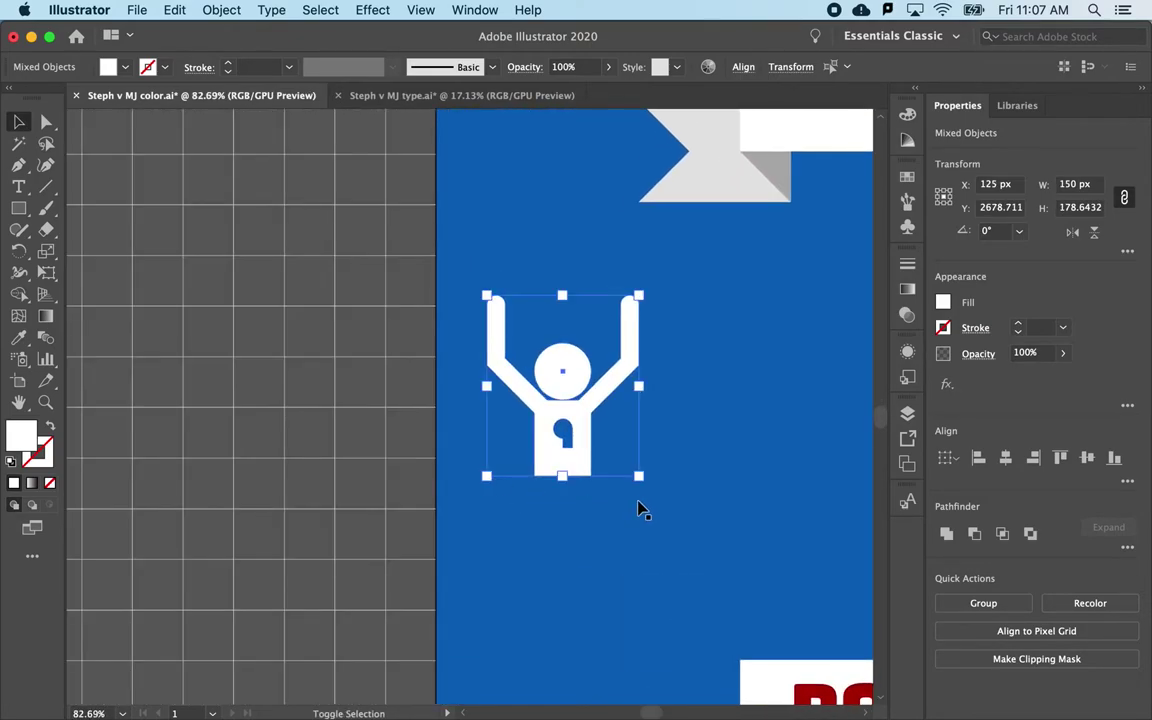
{"action": "left_click_drag", "start_coordinate": [639, 476], "coordinate": [591, 414]}
{"action": "scroll", "coordinate": [591, 414], "scroll_direction": "down", "scroll_amount": 5}
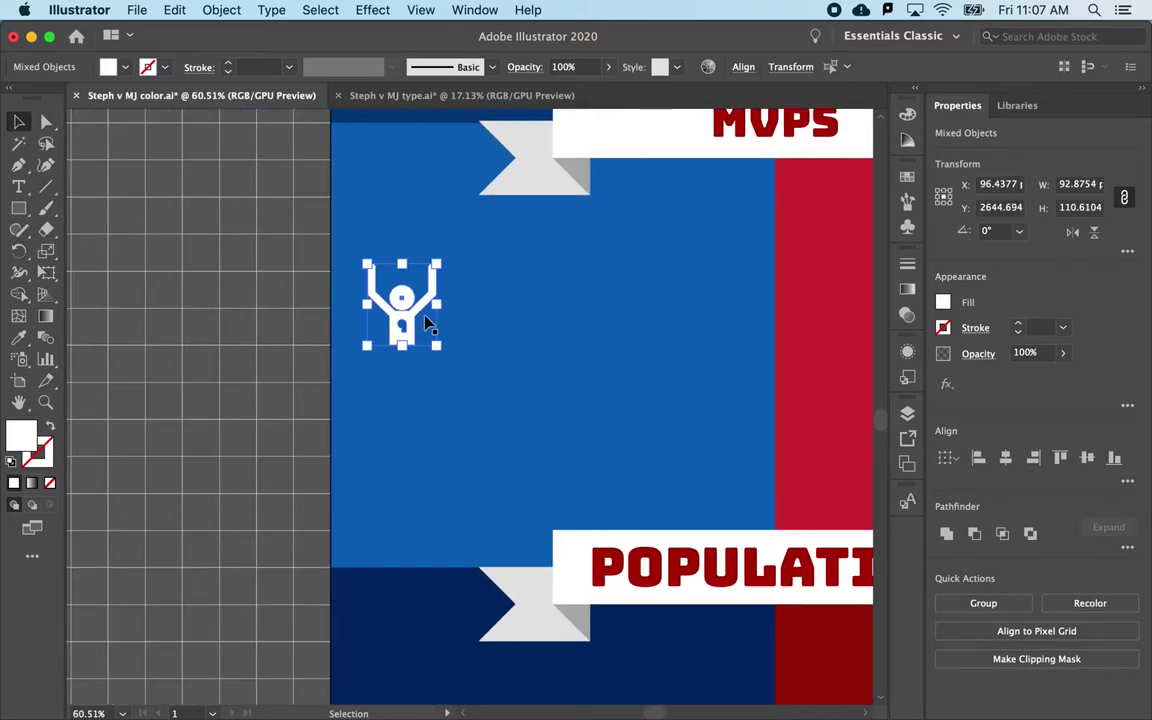
{"action": "left_click", "coordinate": [424, 331], "text": "shift"}
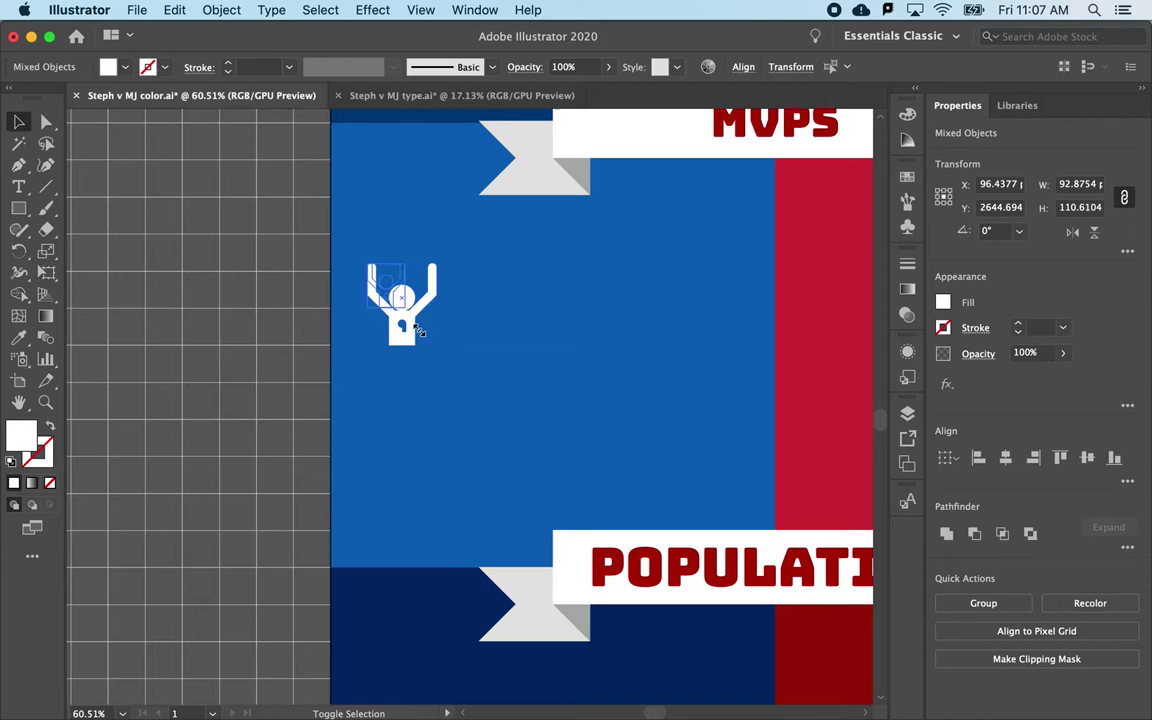
{"action": "left_click_drag", "start_coordinate": [420, 331], "coordinate": [419, 333]}
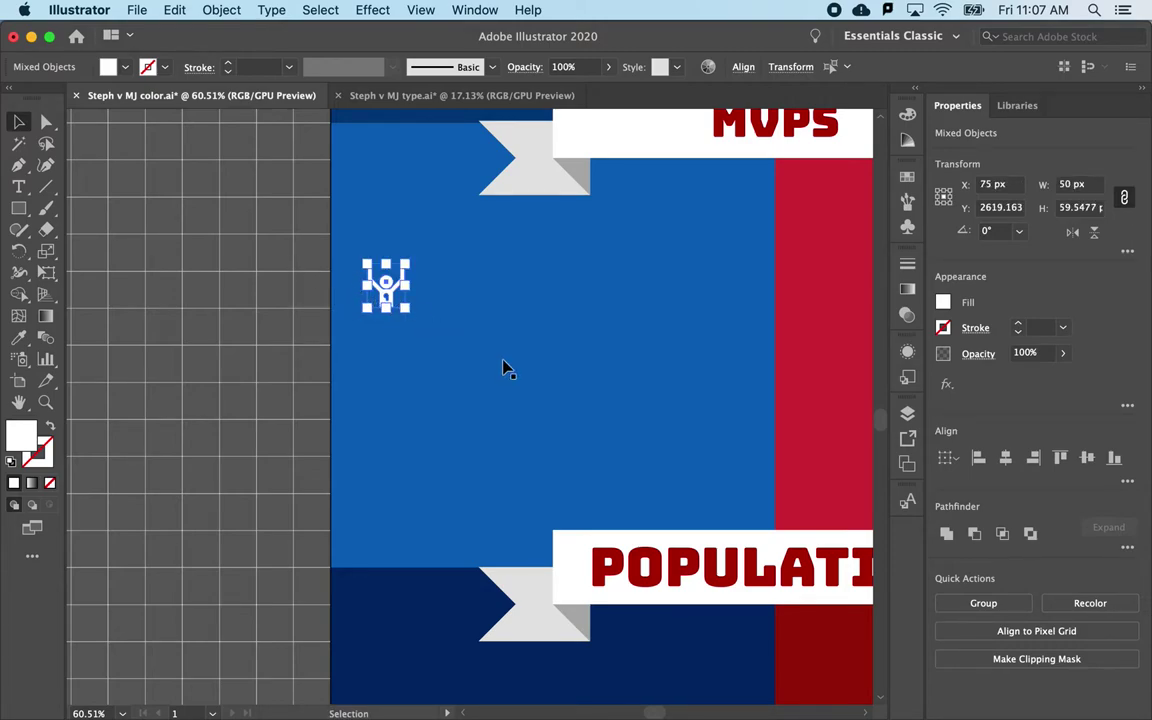
{"action": "left_click", "coordinate": [380, 245], "text": "shift"}
{"action": "left_click_drag", "start_coordinate": [432, 241], "coordinate": [431, 238]}
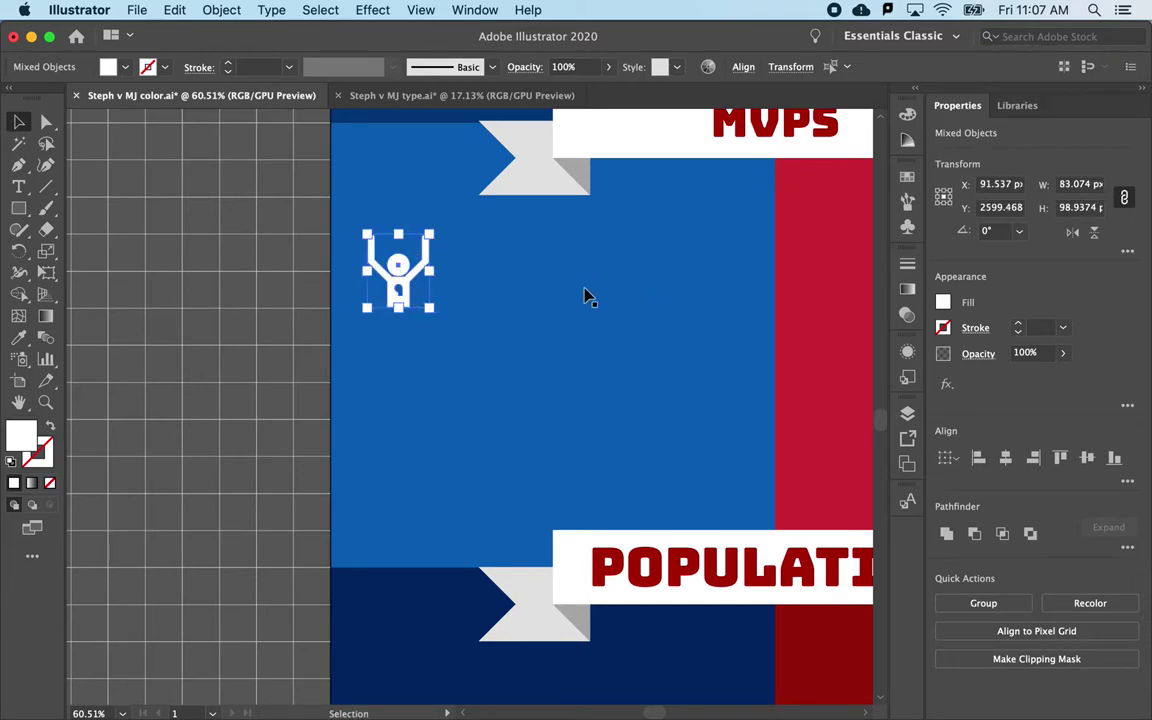
- Add a Distort & Transform > Transform effect moving copies 88 px horizontally
{"action": "left_click", "coordinate": [372, 10]}
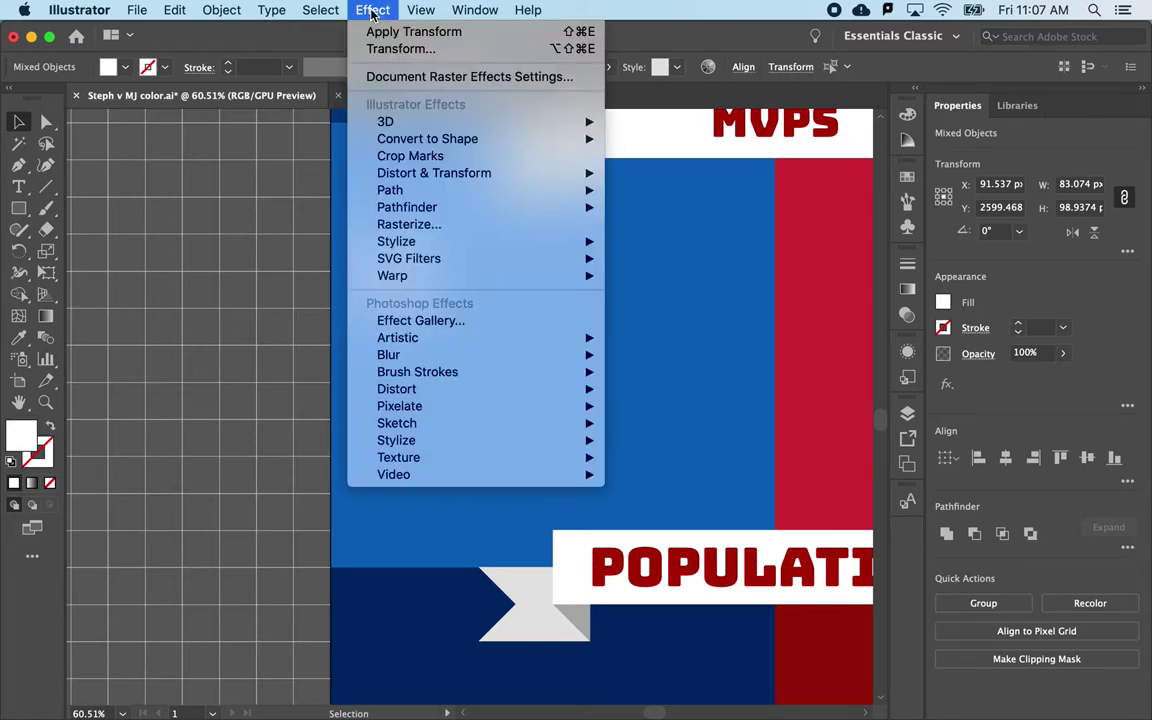
{"action": "mouse_move", "coordinate": [428, 176]}
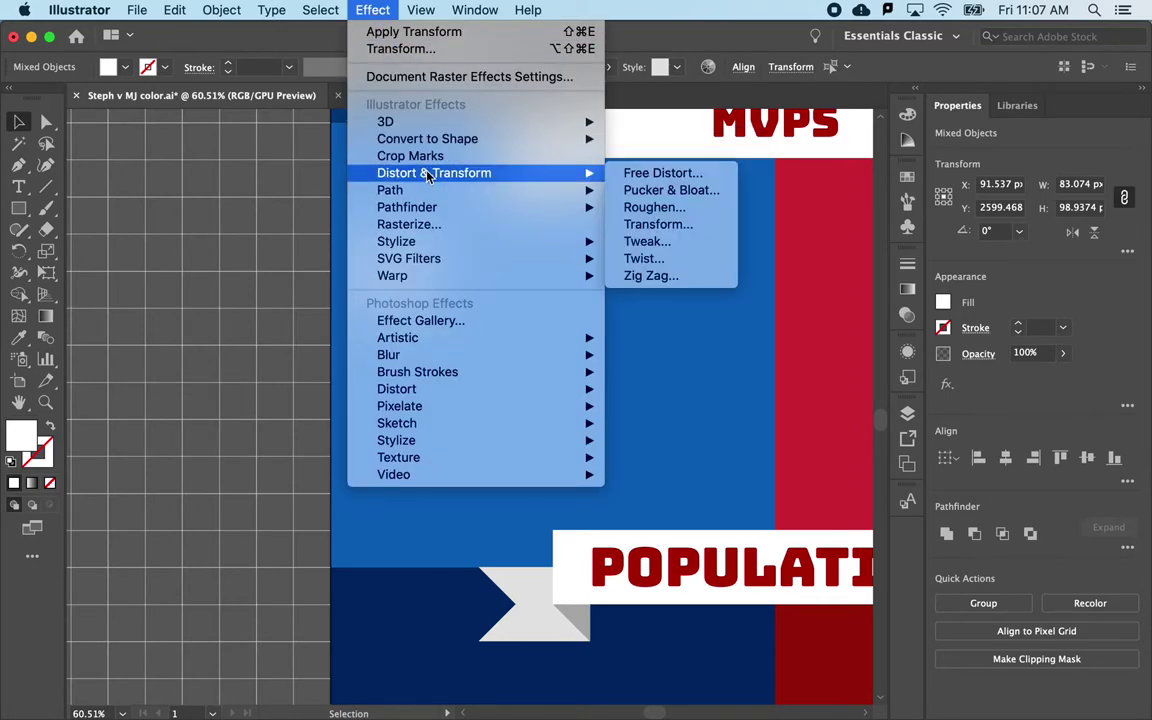
{"action": "left_click", "coordinate": [660, 225]}
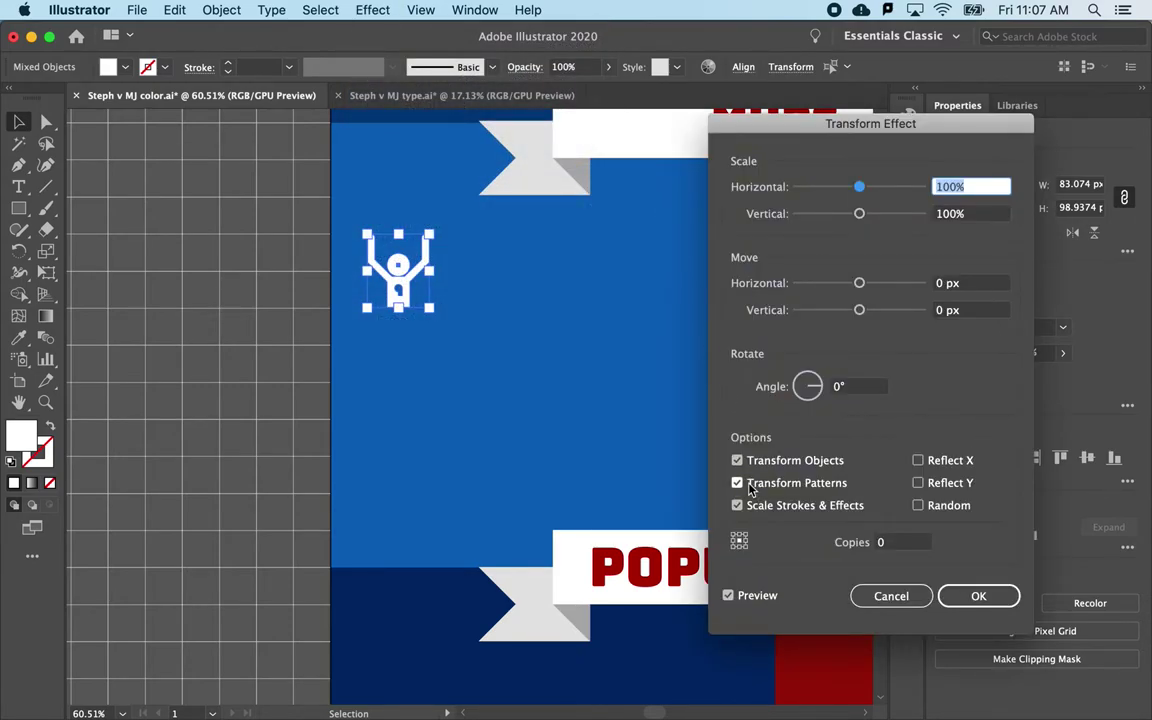
{"action": "left_click", "coordinate": [900, 542]}
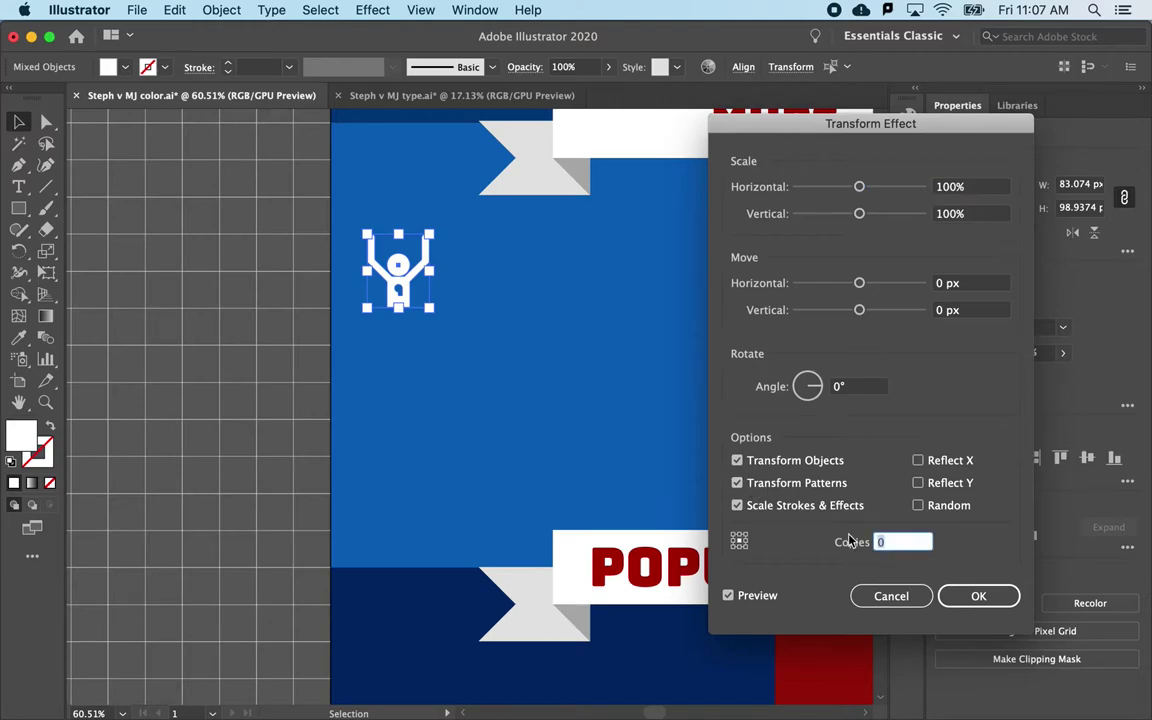
{"action": "left_click_drag", "start_coordinate": [768, 126], "coordinate": [779, 157]}
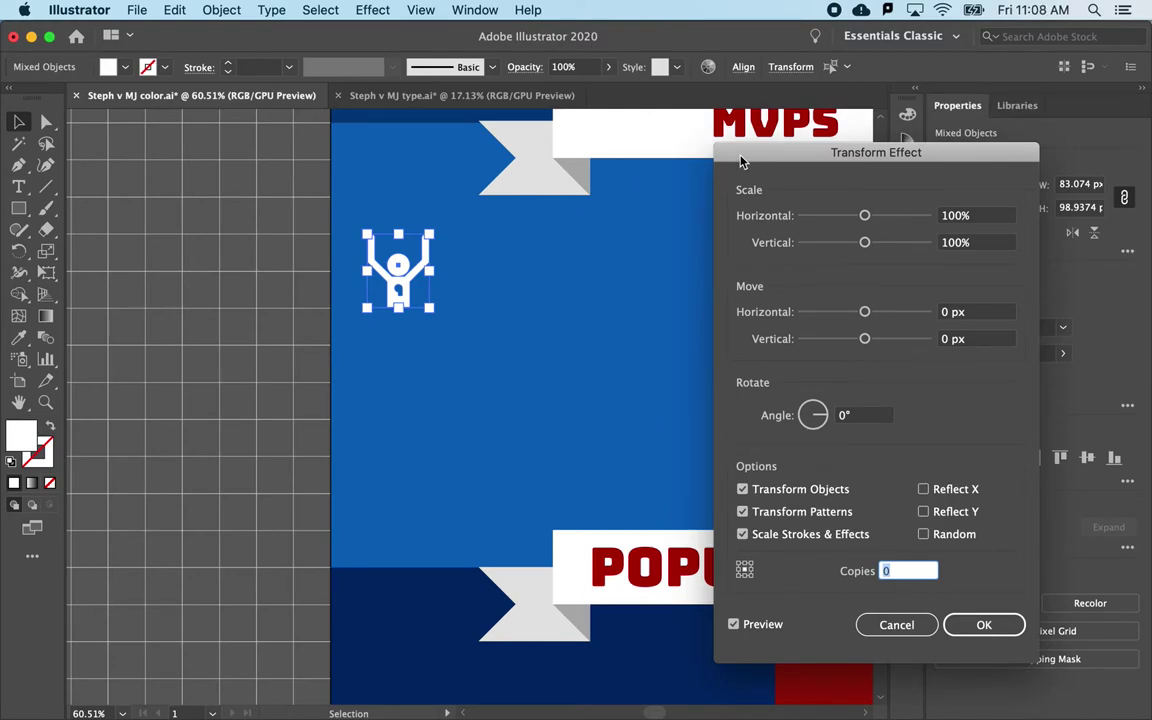
{"action": "left_click_drag", "start_coordinate": [744, 156], "coordinate": [716, 141]}
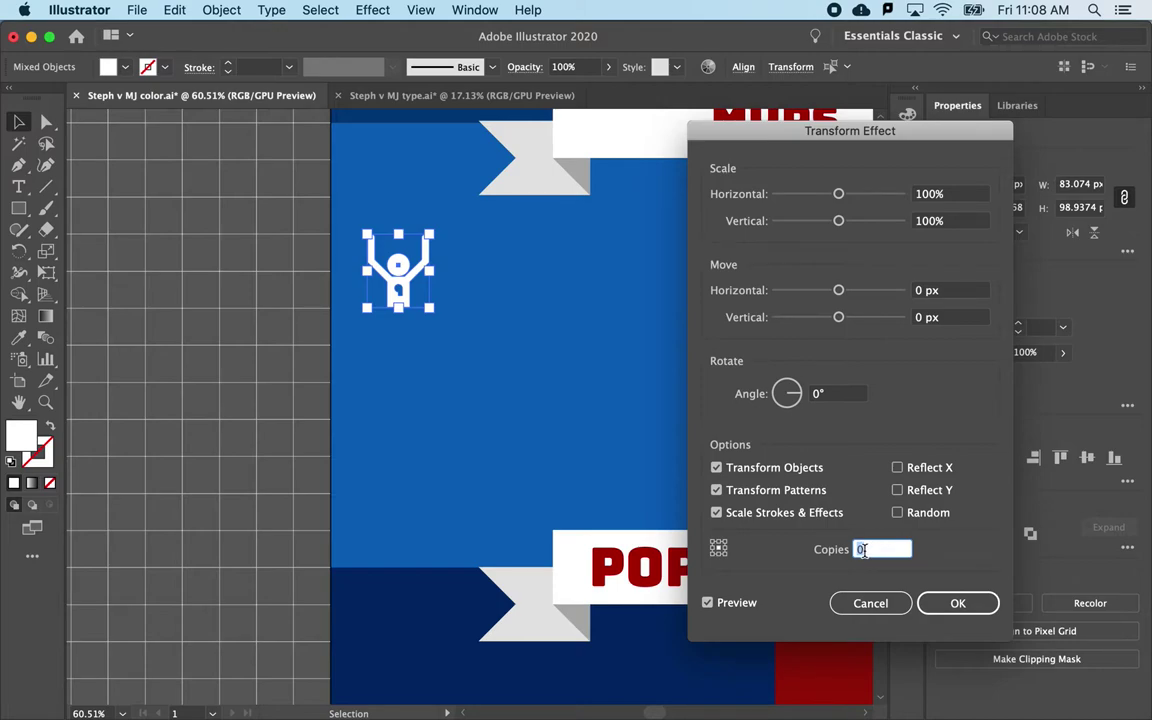
{"action": "left_click", "coordinate": [925, 290]}
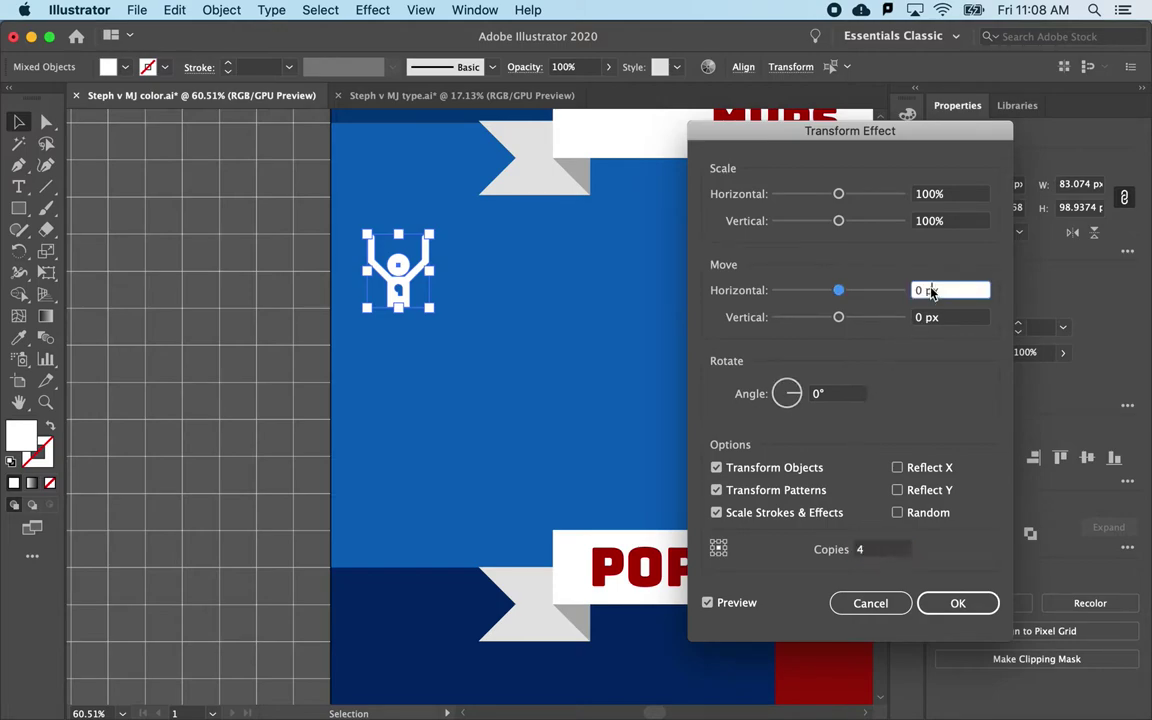
{"action": "scroll", "coordinate": [930, 290], "scroll_direction": "up", "scroll_amount": 10}
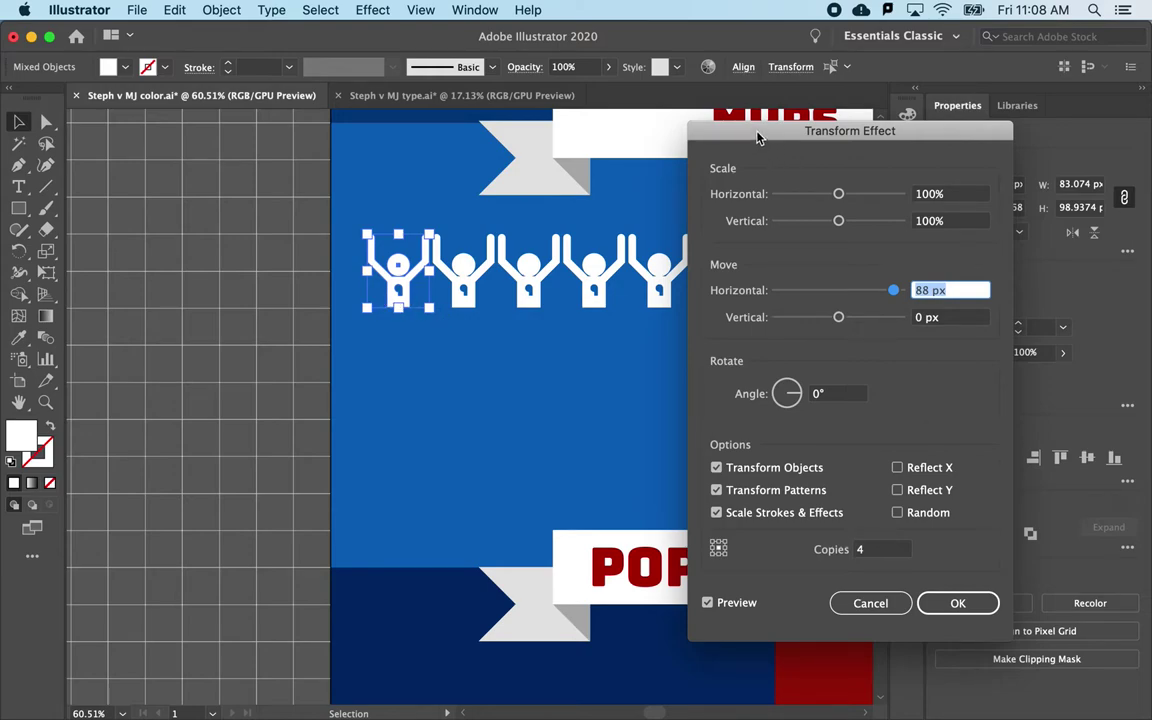
- Set the Transform effect to 5 copies spaced 94 px apart and apply it
{"action": "left_click_drag", "start_coordinate": [757, 137], "coordinate": [881, 121]}
{"action": "left_click", "coordinate": [998, 535]}
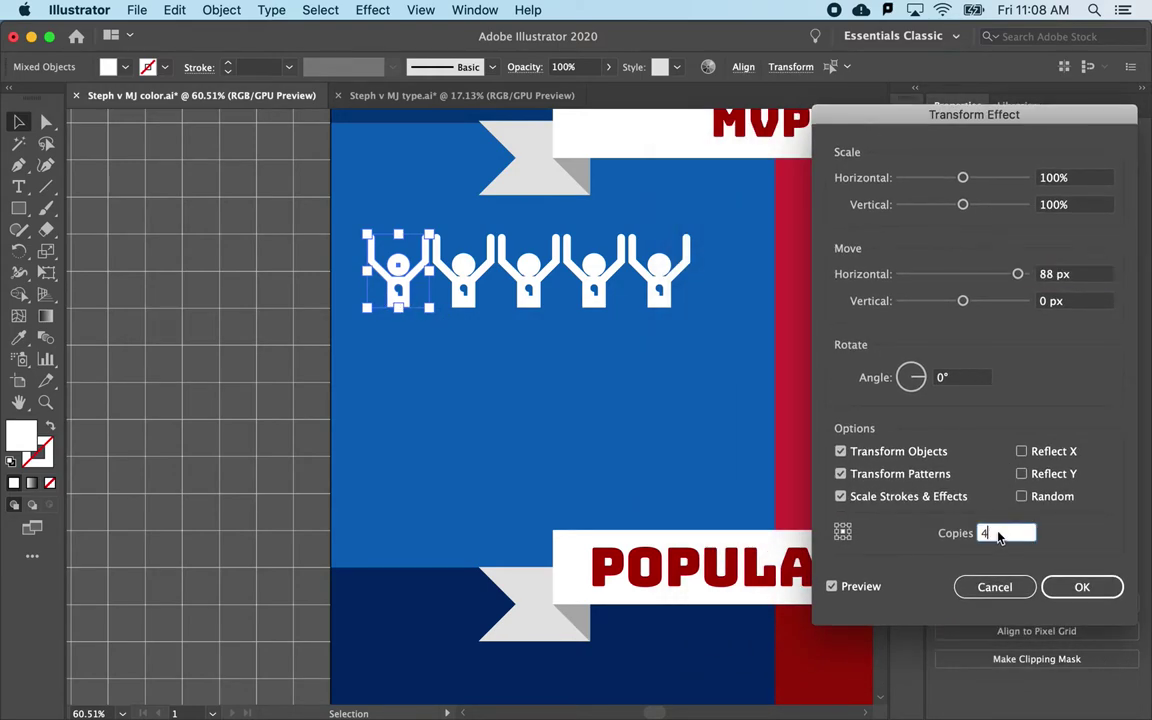
{"action": "type", "text": "13"}
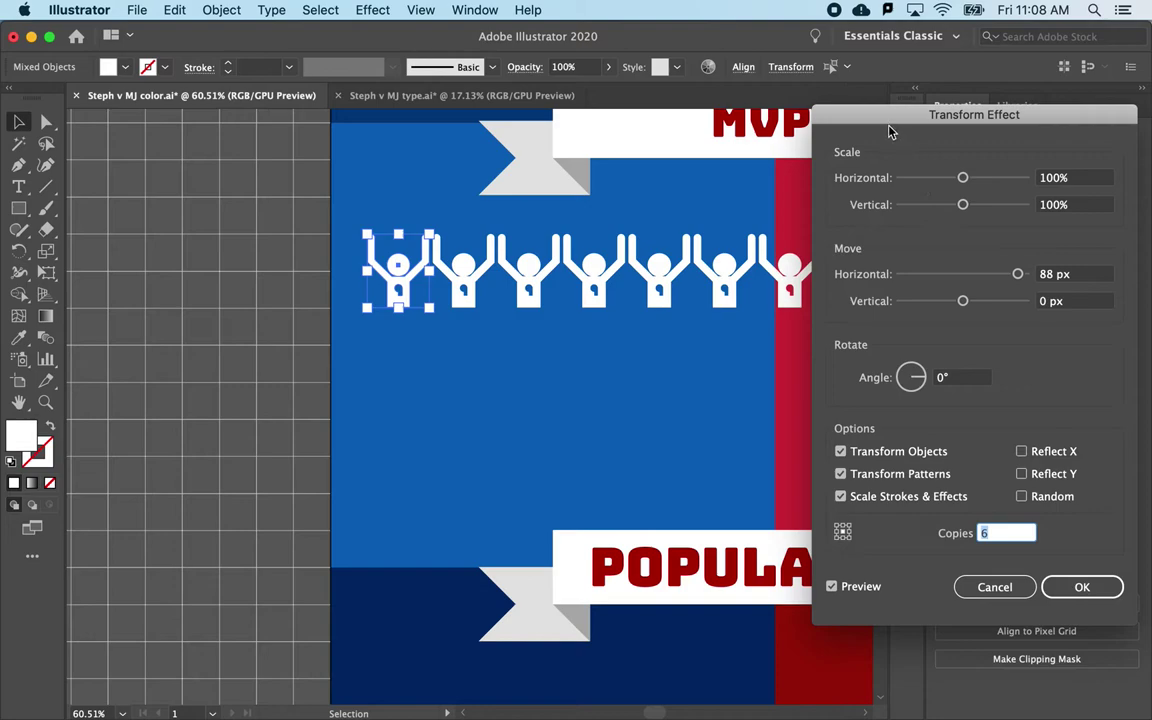
{"action": "left_click_drag", "start_coordinate": [918, 118], "coordinate": [869, 124]}
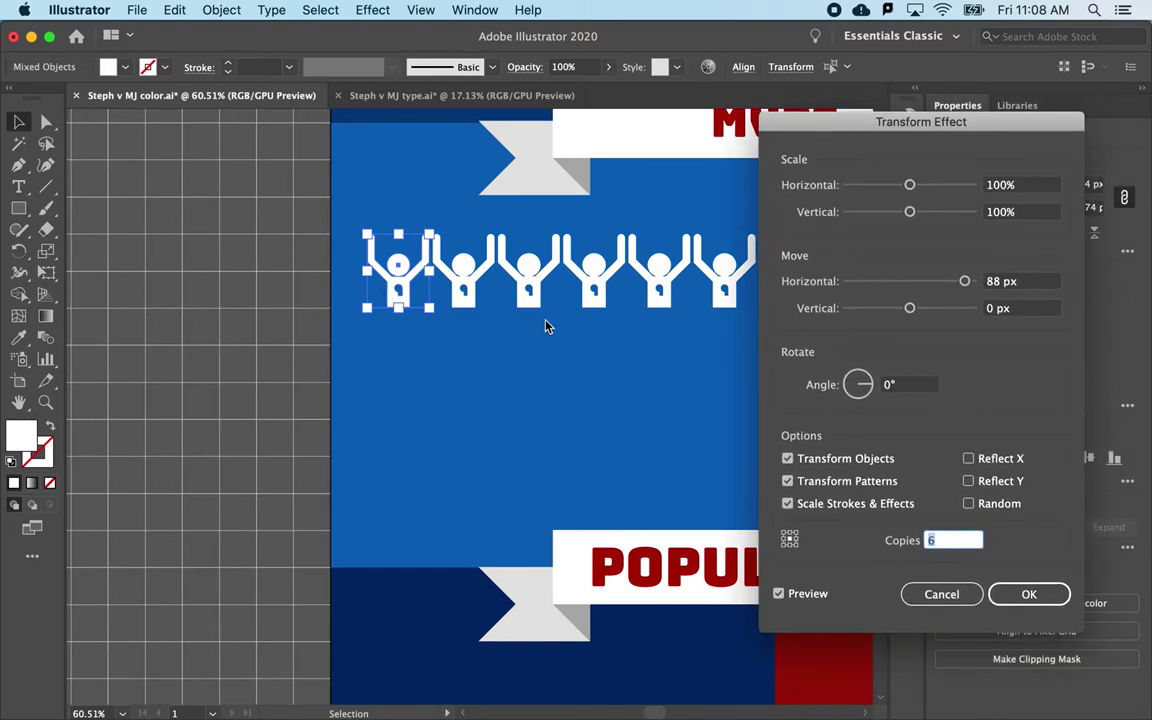
{"action": "key", "text": "Down"}
{"action": "left_click_drag", "start_coordinate": [964, 281], "coordinate": [969, 287]}
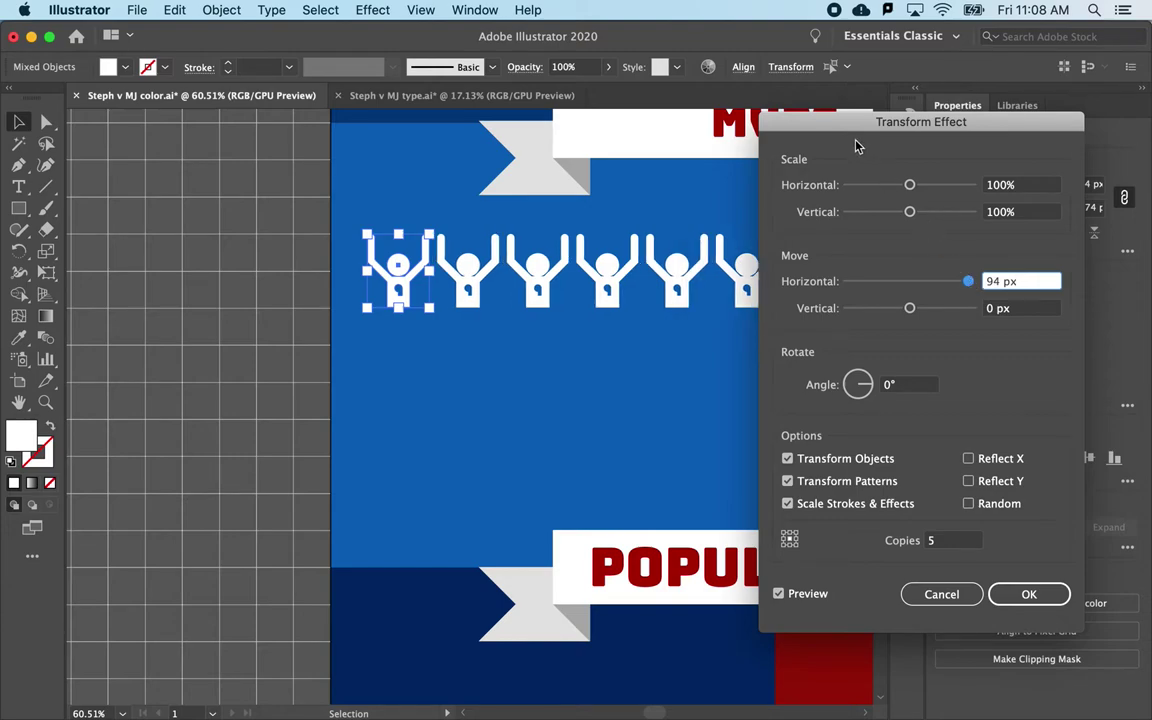
{"action": "left_click_drag", "start_coordinate": [845, 133], "coordinate": [825, 115]}
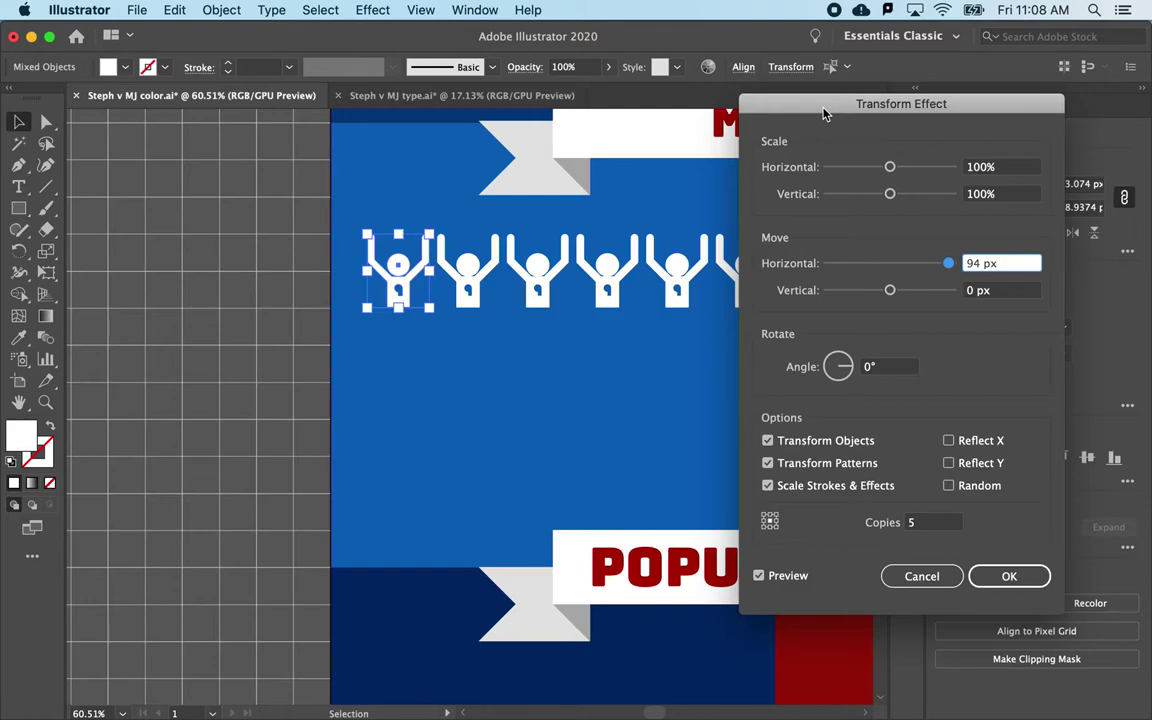
{"action": "left_click", "coordinate": [1000, 575]}
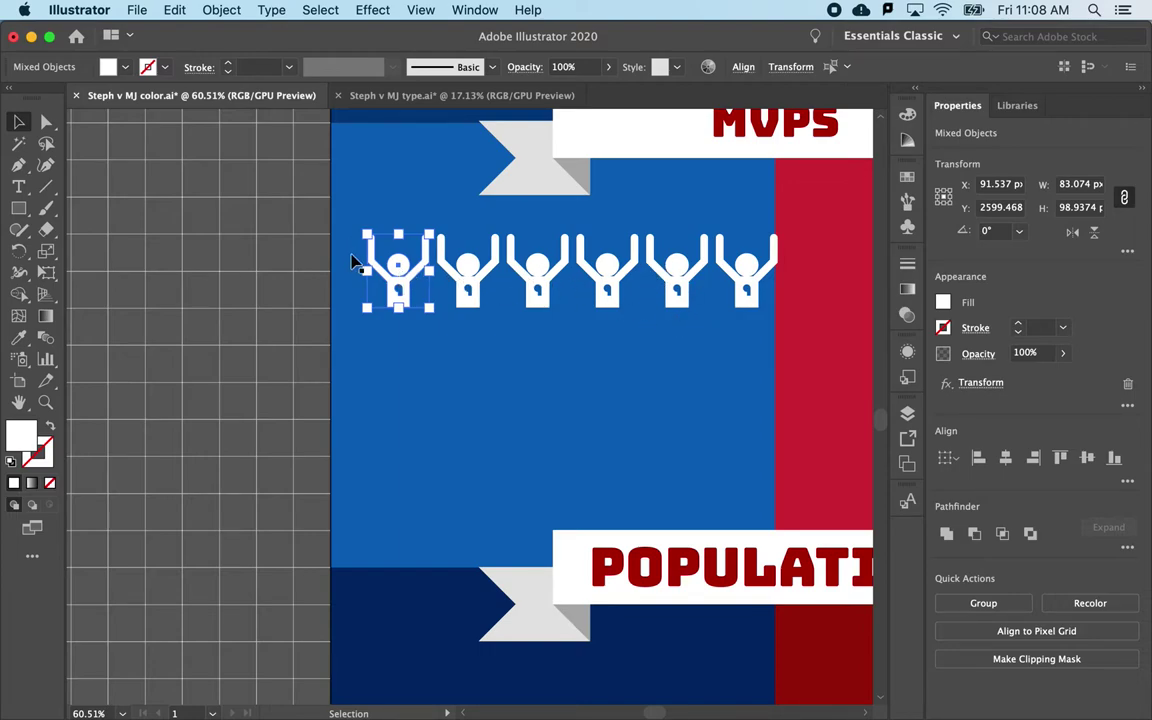
- Option-drag the row of six figures downward to build the 18-figure grid under MVPS
{"action": "left_click_drag", "start_coordinate": [392, 287], "coordinate": [368, 287]}
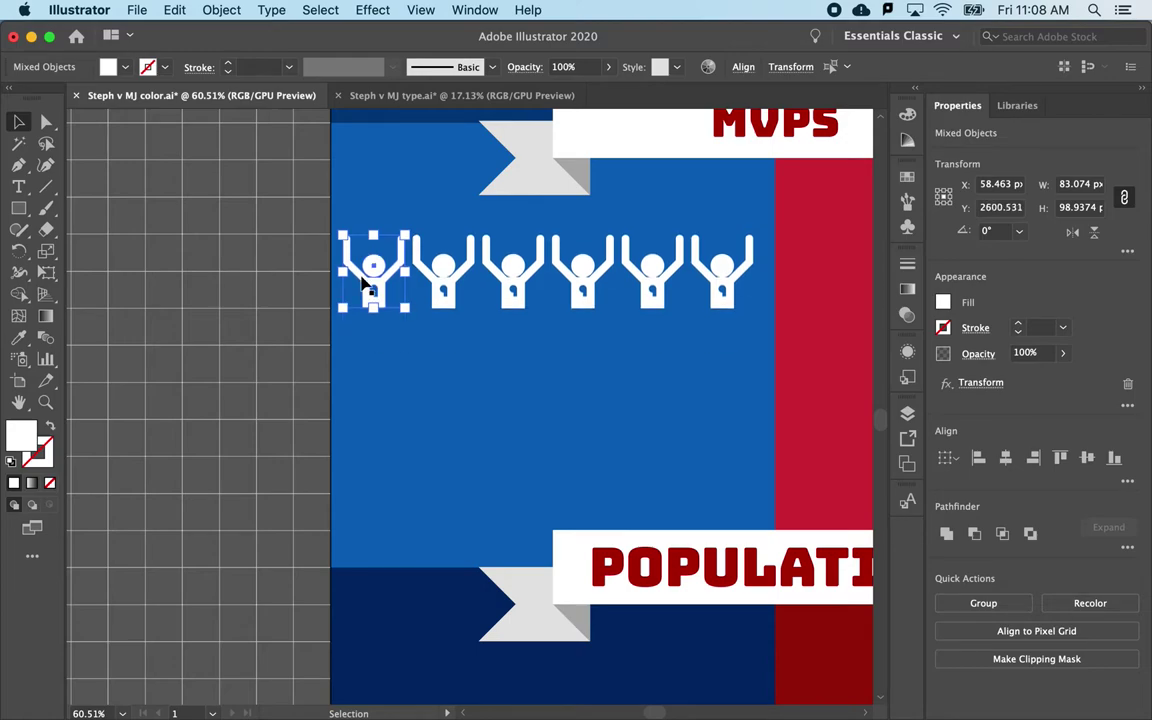
{"action": "key", "text": "super+z"}
{"action": "left_click_drag", "start_coordinate": [370, 278], "coordinate": [372, 424]}
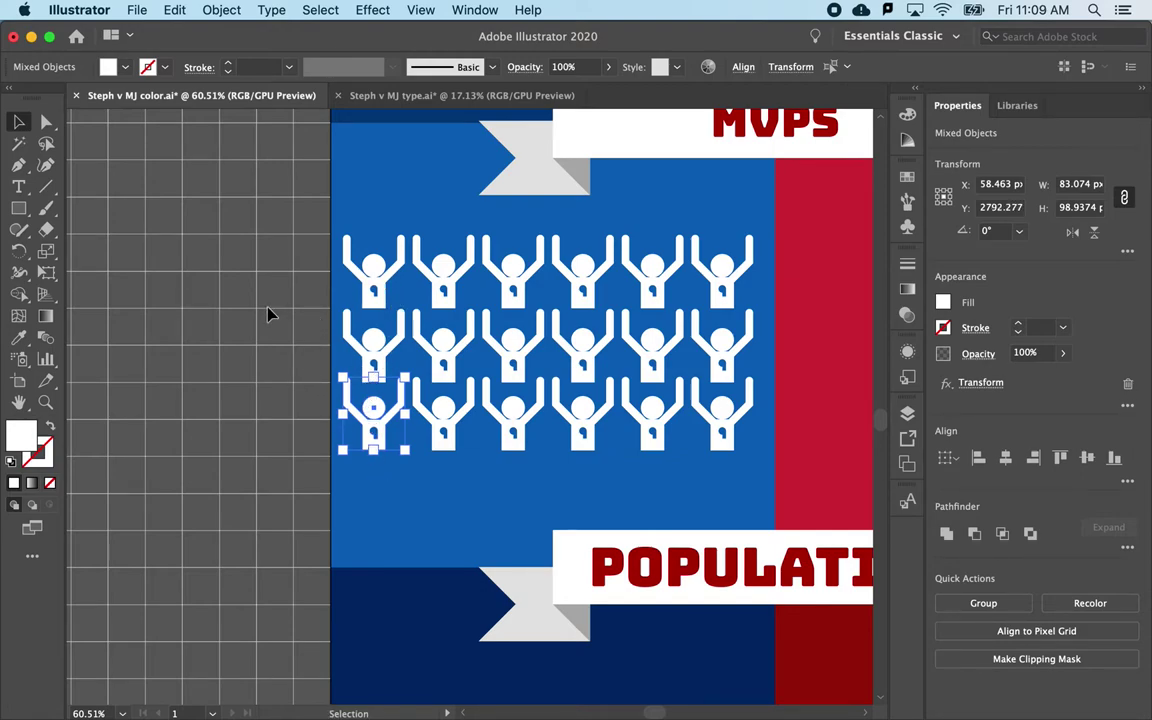
{"action": "left_click", "coordinate": [283, 379]}
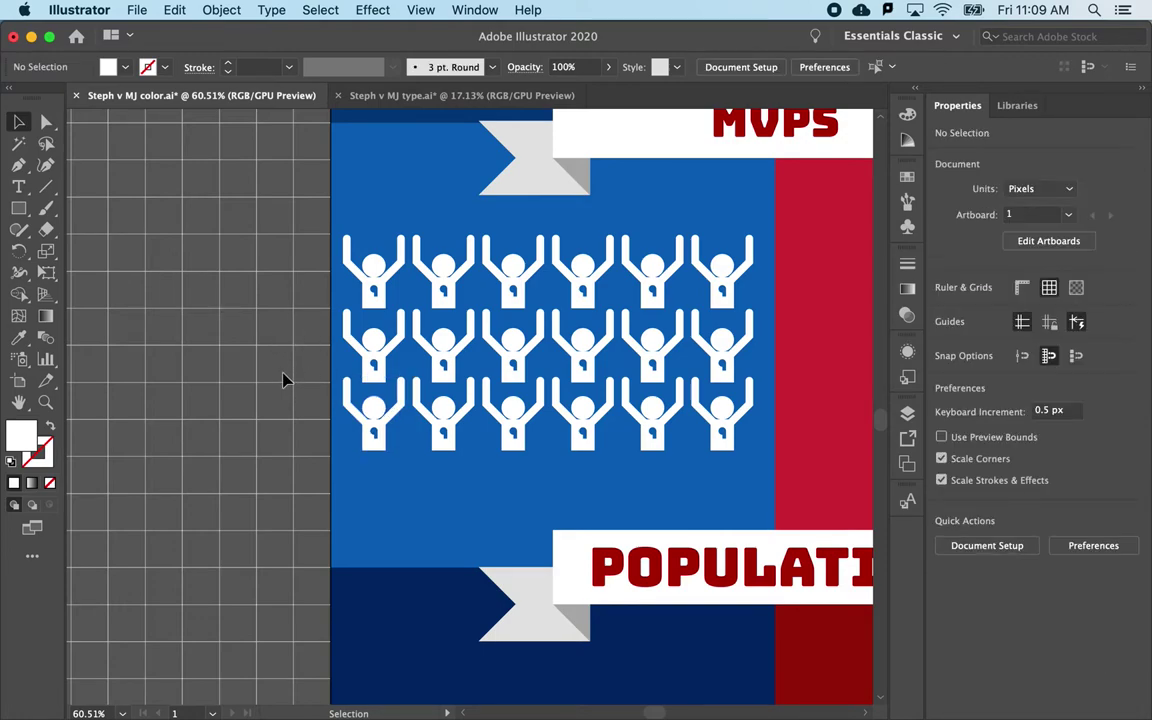
{"action": "left_click", "coordinate": [420, 10]}
{"action": "left_click", "coordinate": [469, 620]}
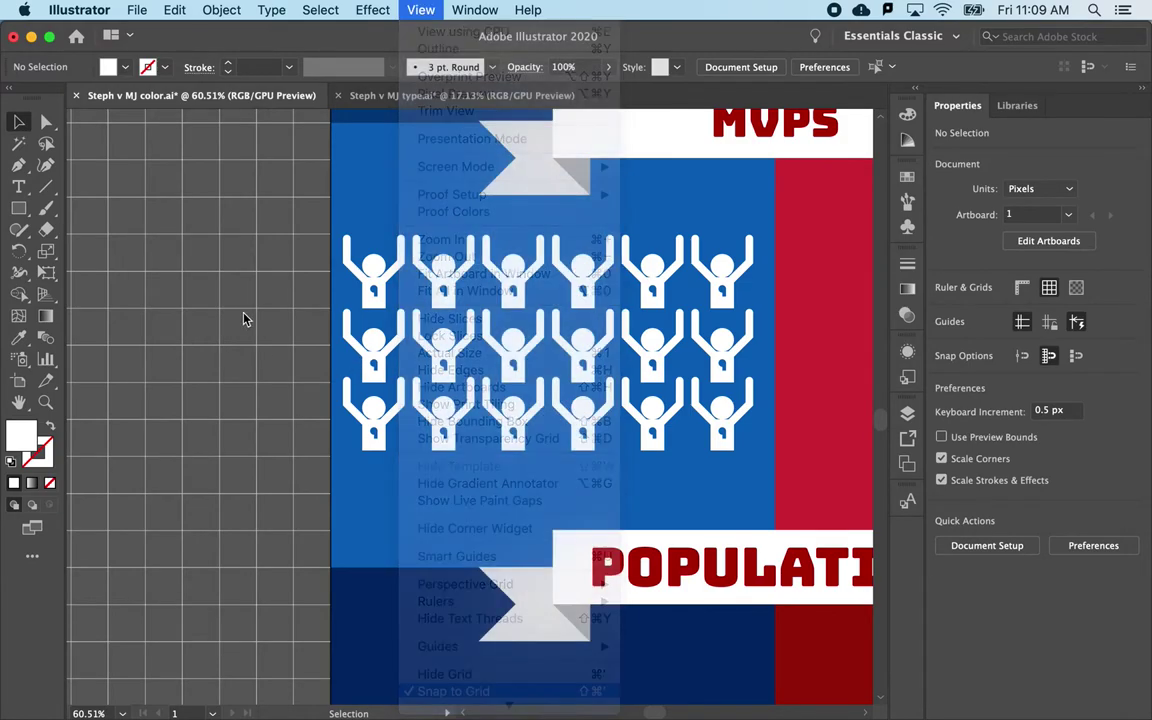
{"action": "left_click", "coordinate": [368, 426]}
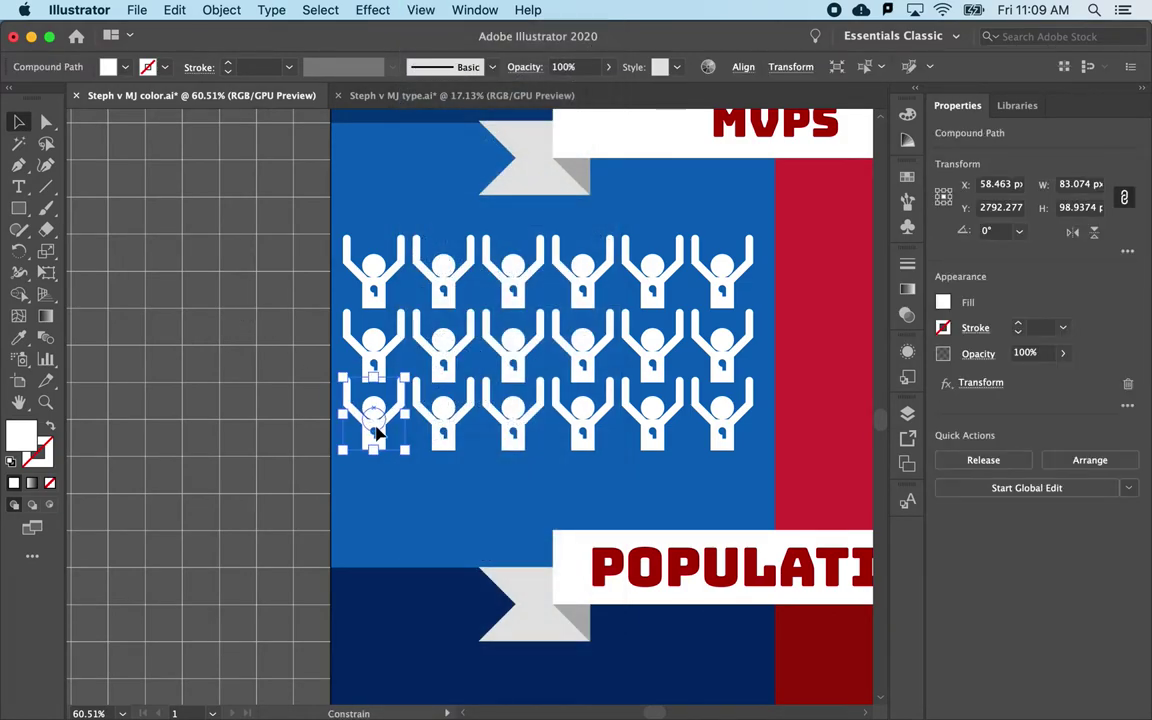
- Raise the lower-left figure's head, nudge the figure down, and group its body and head
{"action": "left_click", "coordinate": [380, 429]}
{"action": "key", "text": "Up"}
{"action": "key", "text": "Up"}
{"action": "key", "text": "Up"}
{"action": "key", "text": "Up"}
{"action": "key", "text": "Up"}
{"action": "key", "text": "Up"}
{"action": "key", "text": "Up"}
{"action": "key", "text": "Up"}
{"action": "key", "text": "Up"}
{"action": "key", "text": "Up"}
{"action": "key", "text": "Up"}
{"action": "key", "text": "Up"}
{"action": "key", "text": "Up"}
{"action": "key", "text": "Up"}
{"action": "key", "text": "Up"}
{"action": "key", "text": "Up"}
{"action": "key", "text": "Up"}
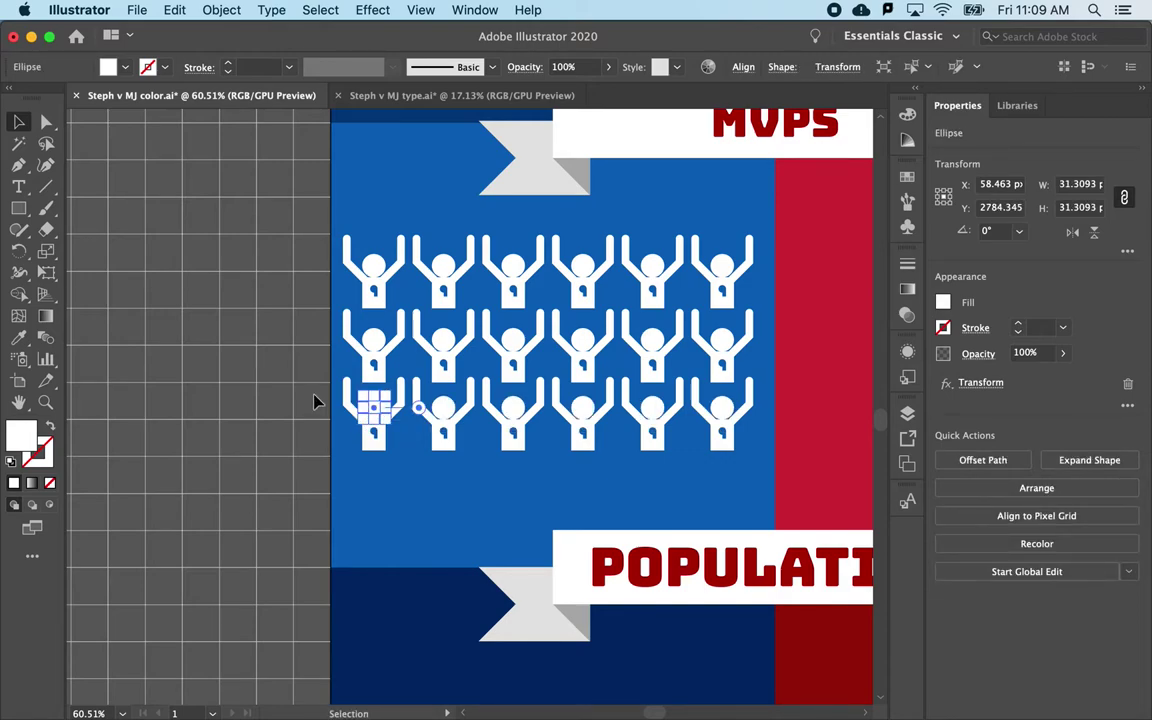
{"action": "left_click", "coordinate": [297, 413]}
{"action": "mouse_move", "coordinate": [369, 446]}
{"action": "left_mouse_down"}
{"action": "mouse_move", "coordinate": [378, 458]}
{"action": "mouse_move", "coordinate": [371, 421]}
{"action": "left_mouse_up"}
{"action": "left_click", "coordinate": [355, 483], "text": "shift"}
{"action": "key", "text": "Down"}
{"action": "key", "text": "Down"}
{"action": "key", "text": "Down"}
{"action": "key", "text": "Down"}
{"action": "key", "text": "Down"}
{"action": "key", "text": "Down"}
{"action": "key", "text": "Down"}
{"action": "key", "text": "Down"}
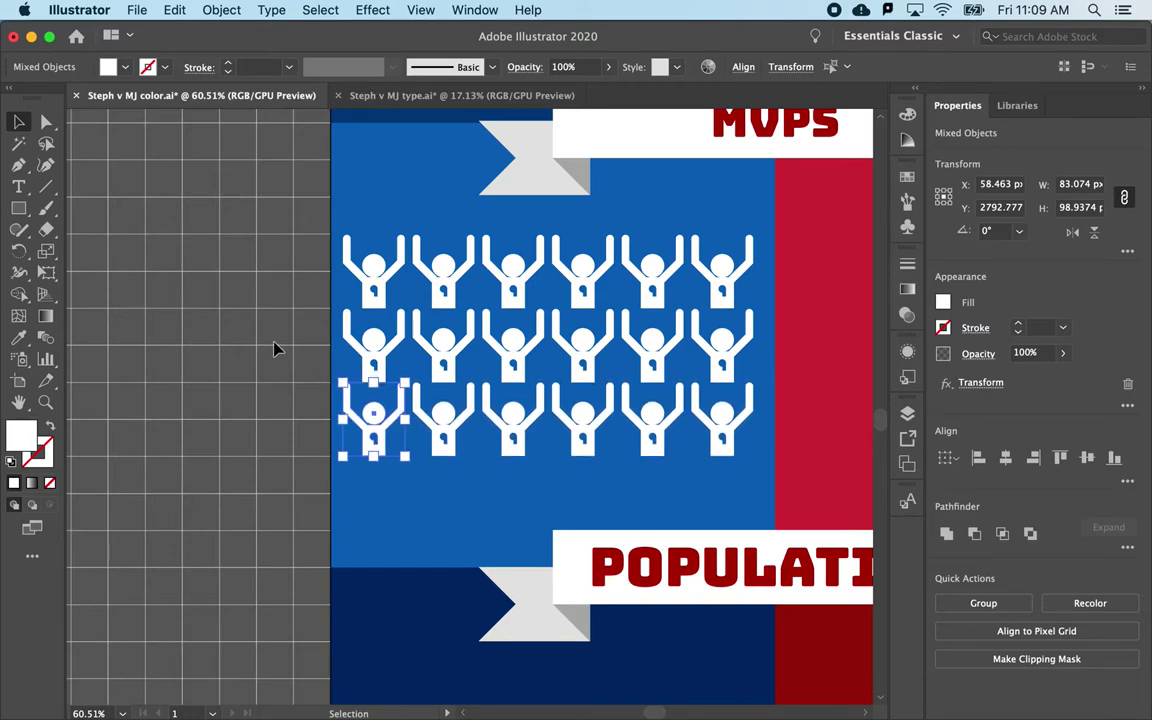
{"action": "key", "text": "Down"}
{"action": "key", "text": "Down"}
{"action": "key", "text": "Down"}
{"action": "key", "text": "Down"}
{"action": "key", "text": "Down"}
{"action": "key", "text": "Down"}
{"action": "key", "text": "Down"}
{"action": "key", "text": "Down"}
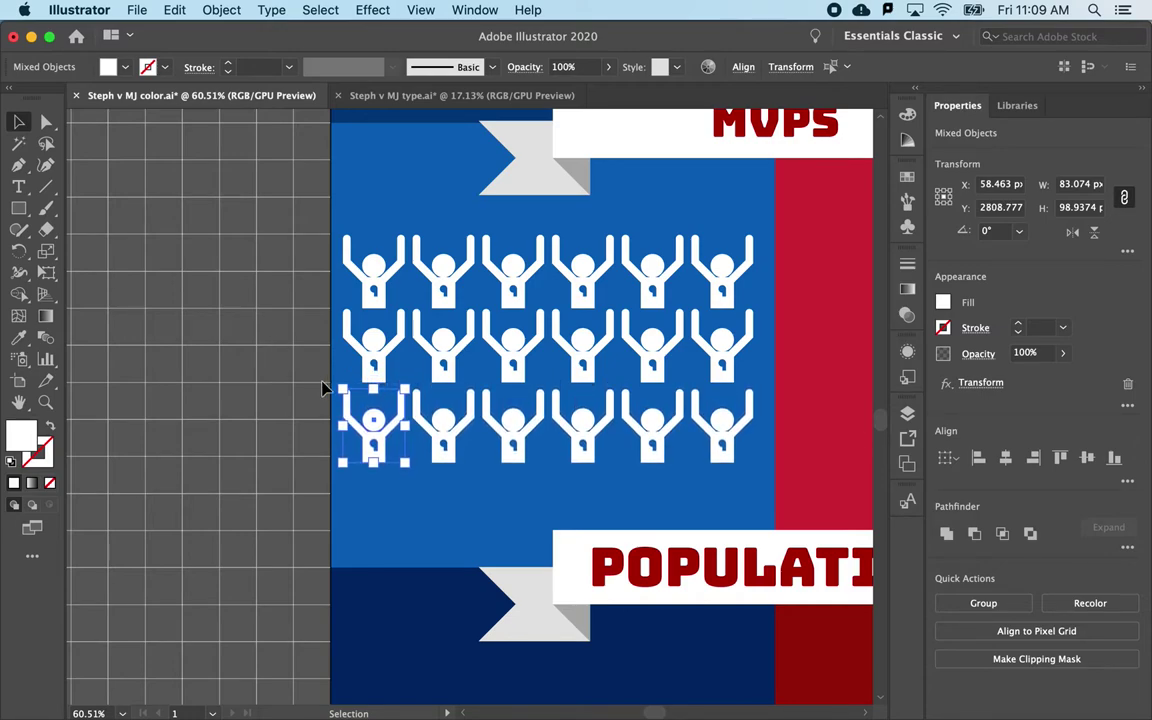
{"action": "key", "text": "super+g"}
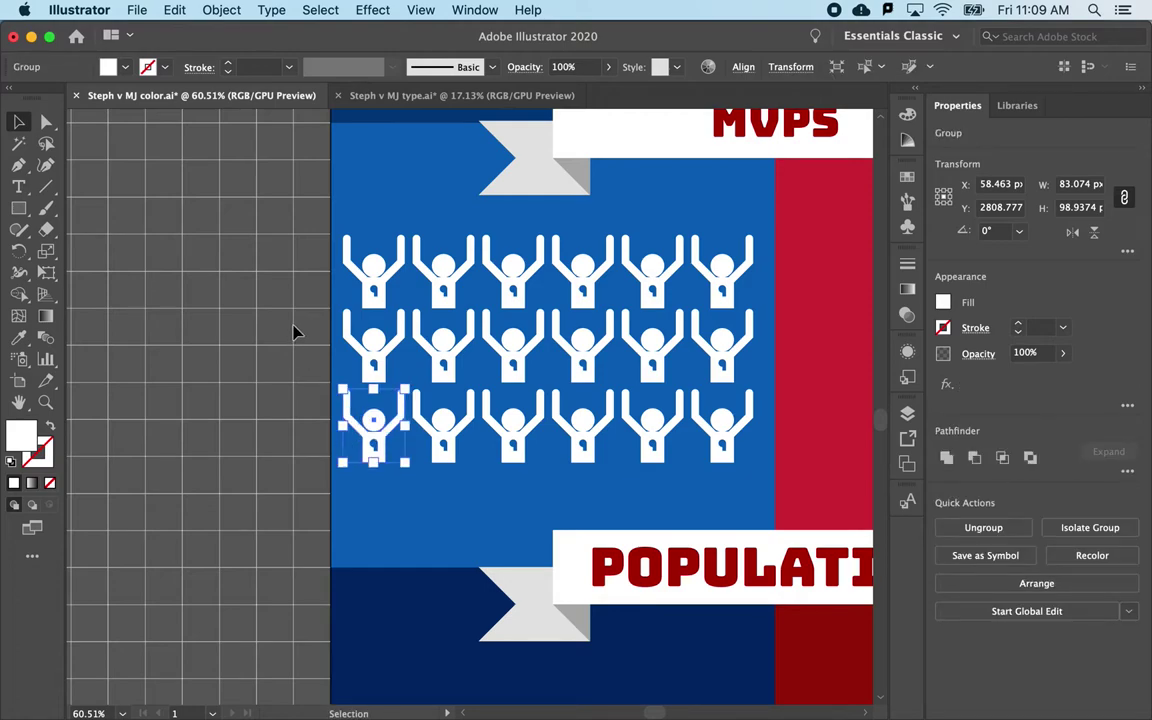
- Group the first figures of the second and top rows into single objects
{"action": "left_click", "coordinate": [334, 325], "text": "shift"}
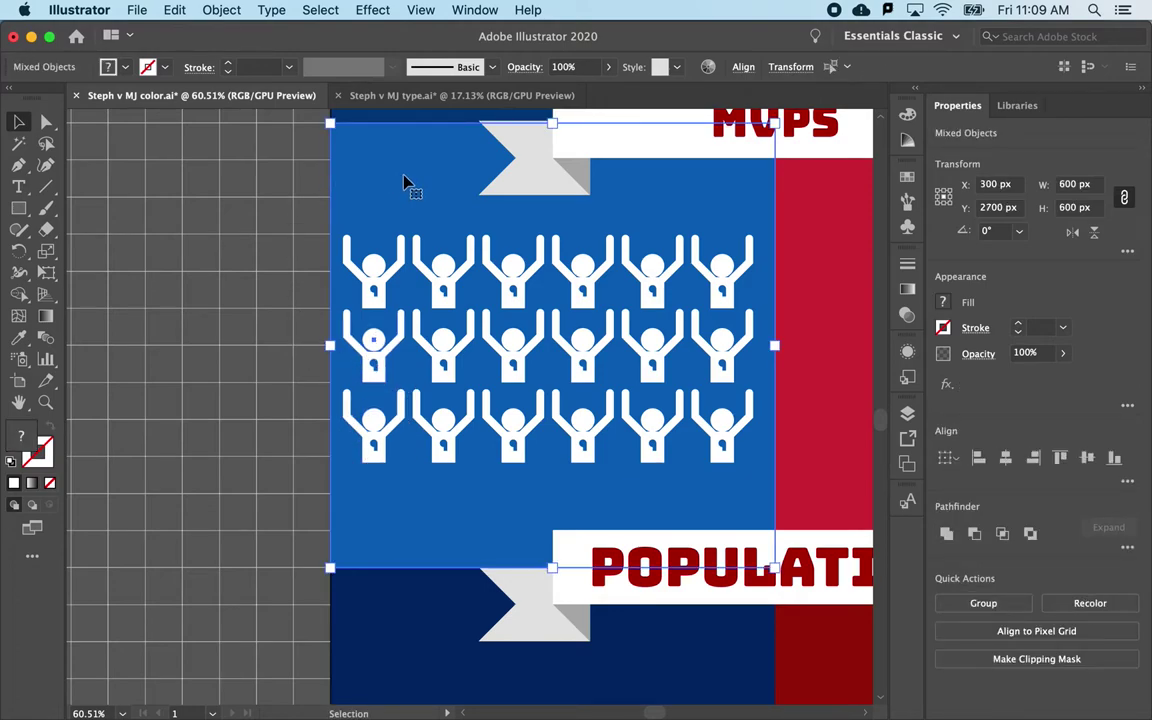
{"action": "left_click", "coordinate": [268, 220]}
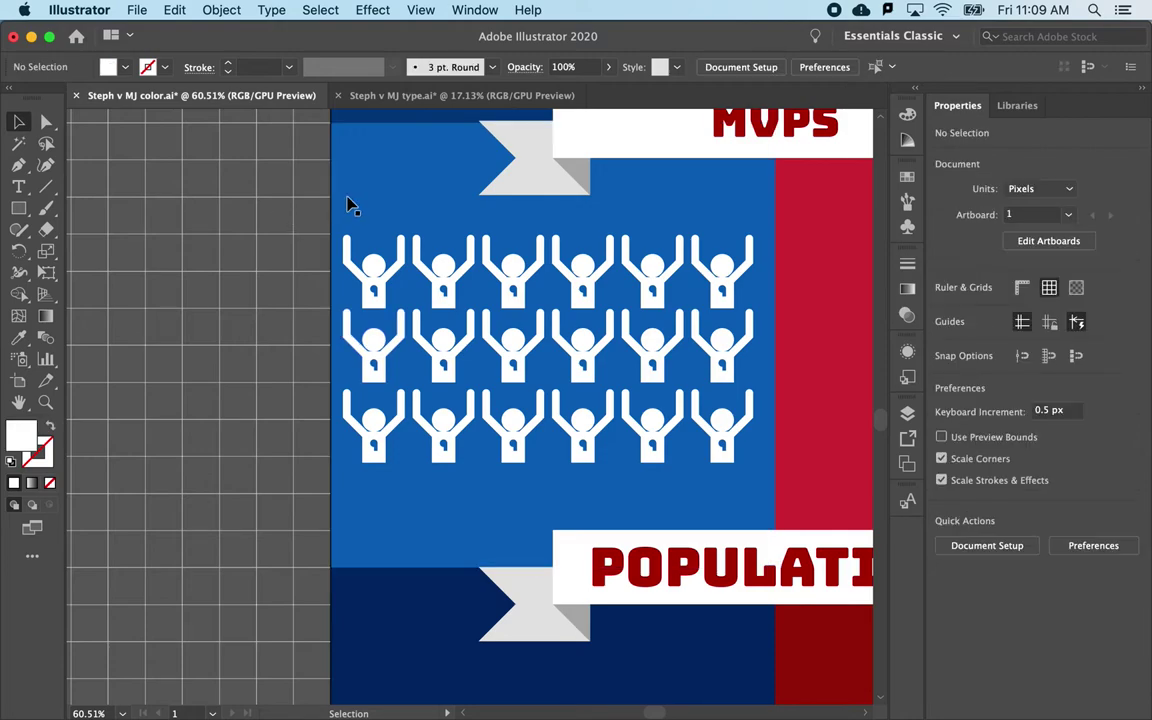
{"action": "left_click", "coordinate": [358, 195]}
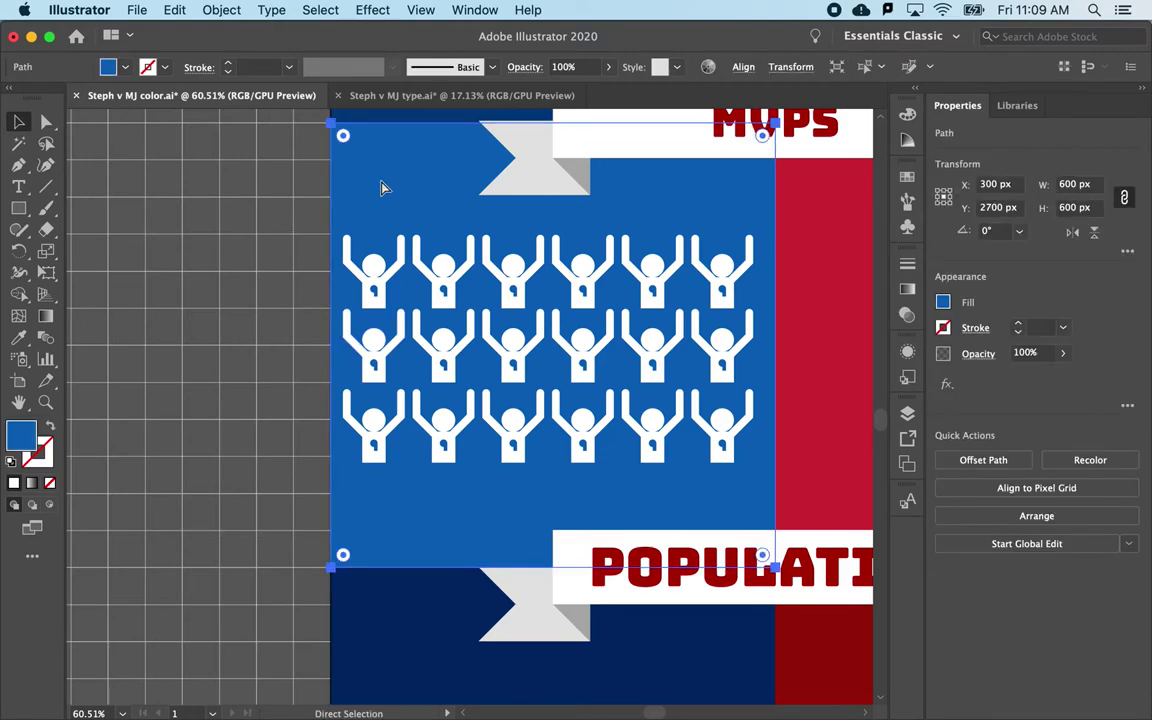
{"action": "left_click", "coordinate": [383, 189], "text": "shift"}
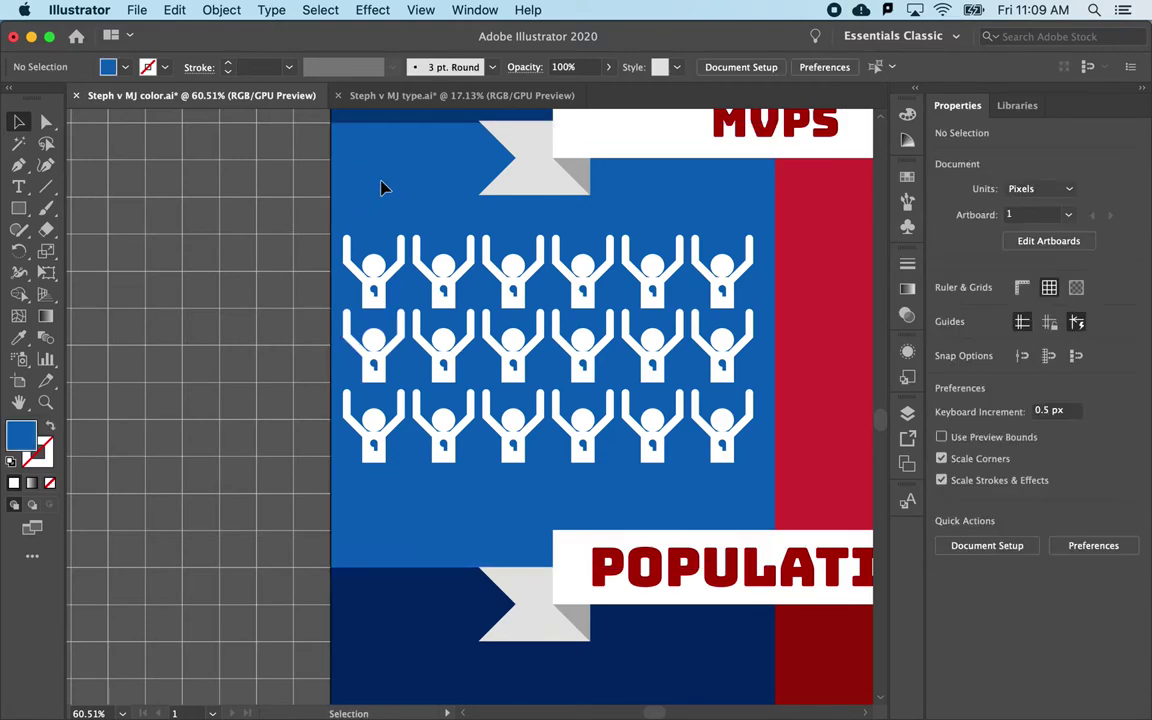
{"action": "left_click", "coordinate": [378, 372]}
{"action": "key", "text": "super+g"}
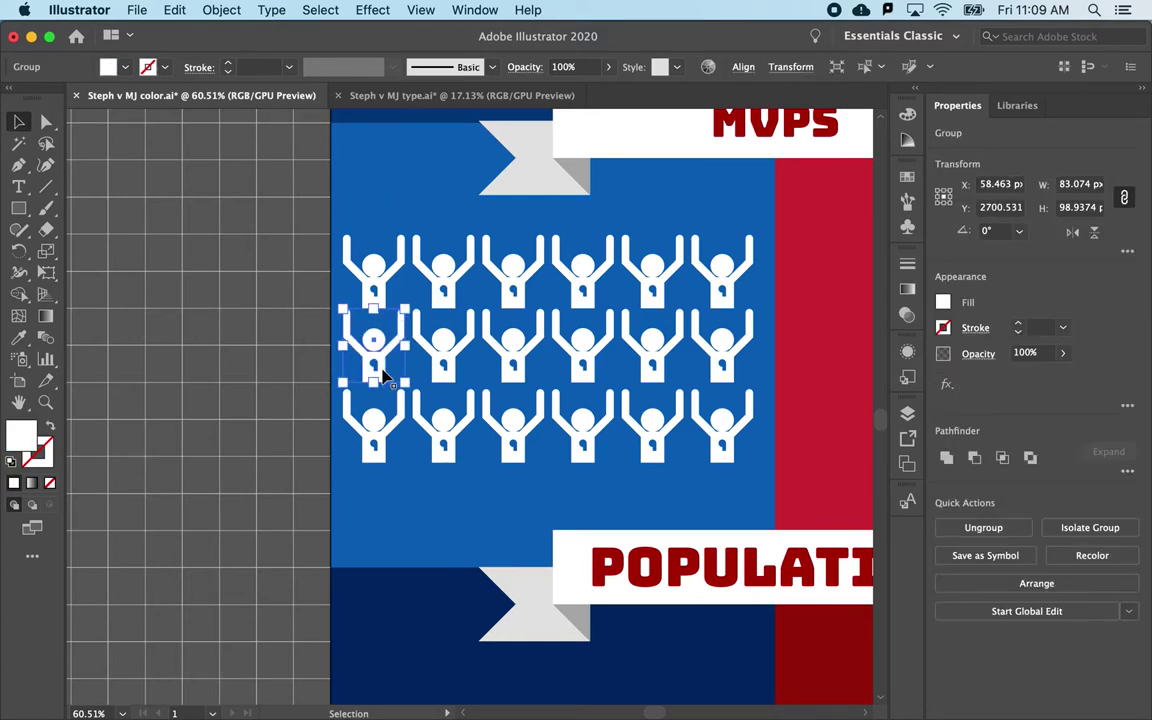
{"action": "left_click", "coordinate": [380, 287]}
{"action": "key", "text": "super+g"}
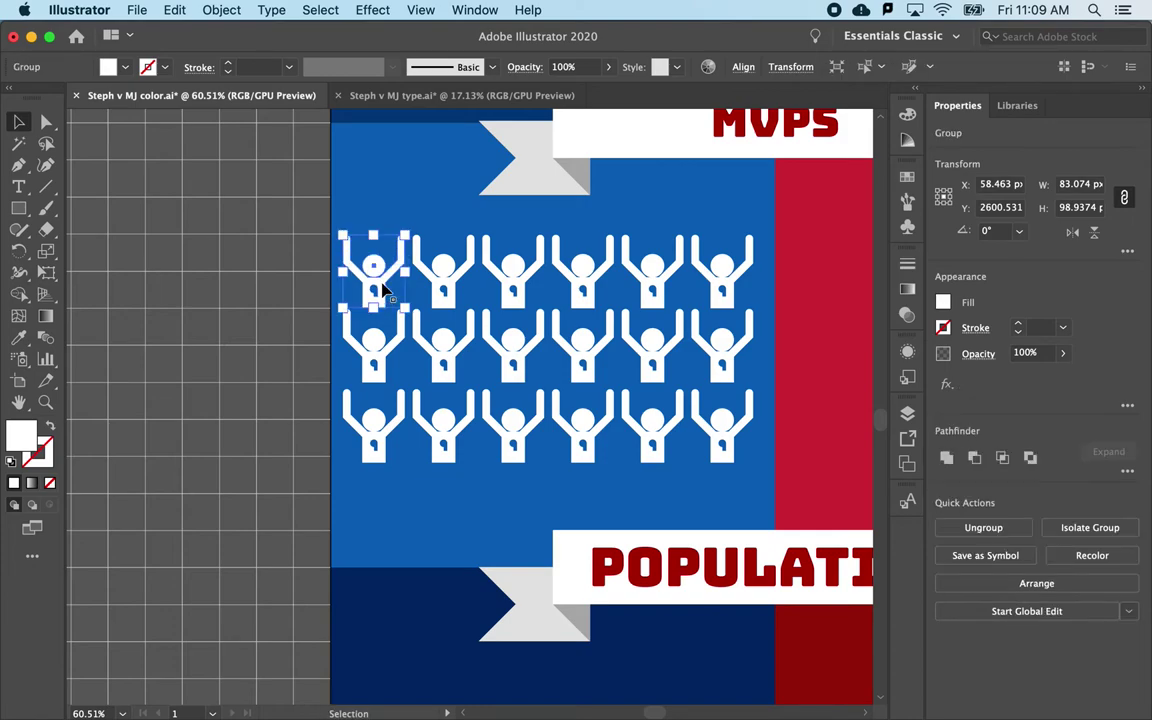
{"action": "left_click", "coordinate": [290, 291]}
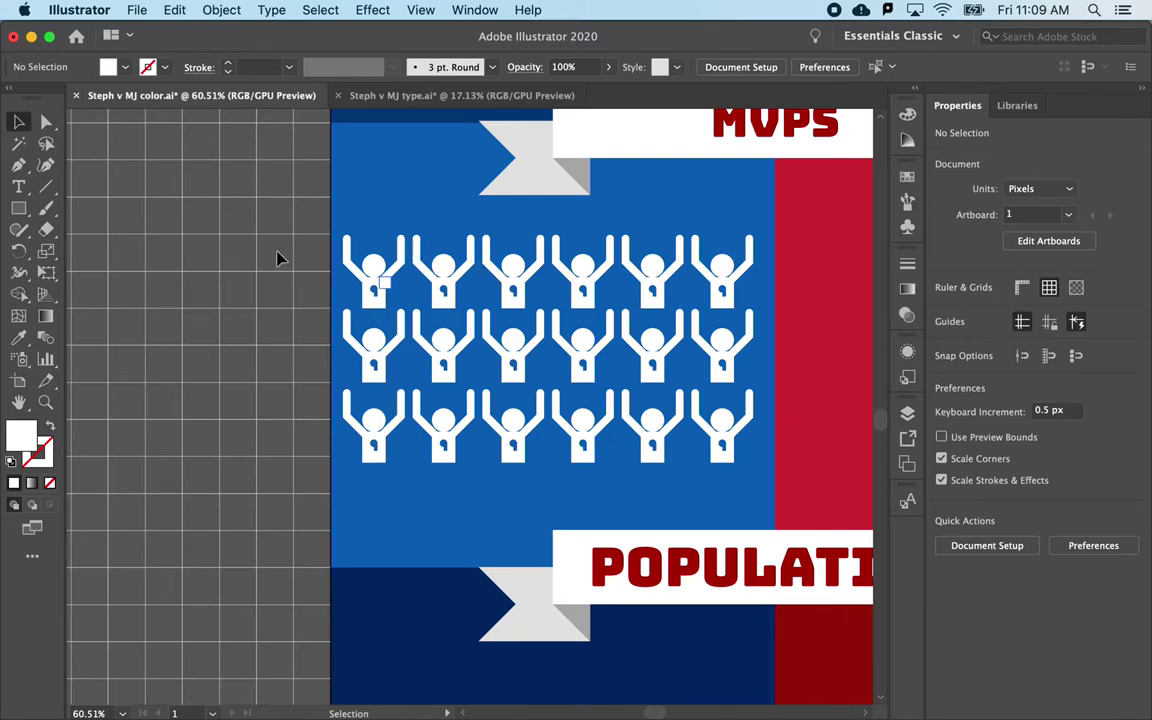
- Apply Vertical Distribute Center to the left column's three figures and nudge the column right
{"action": "left_click", "coordinate": [347, 395]}
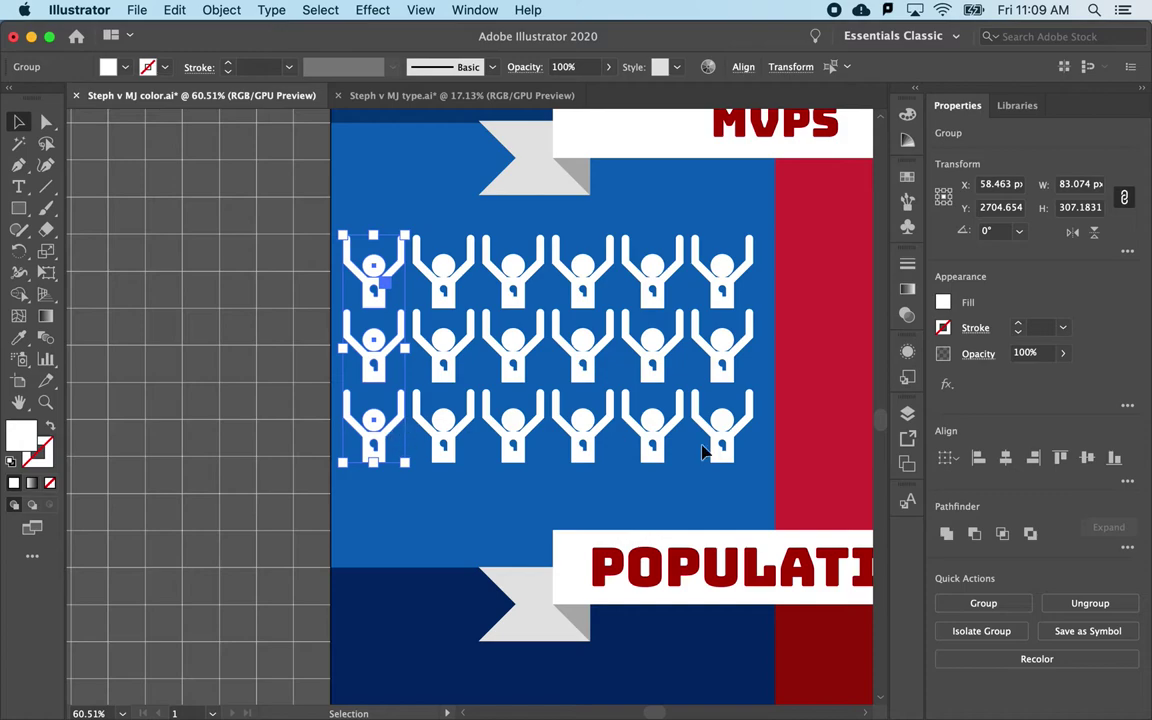
{"action": "left_click", "coordinate": [1126, 483]}
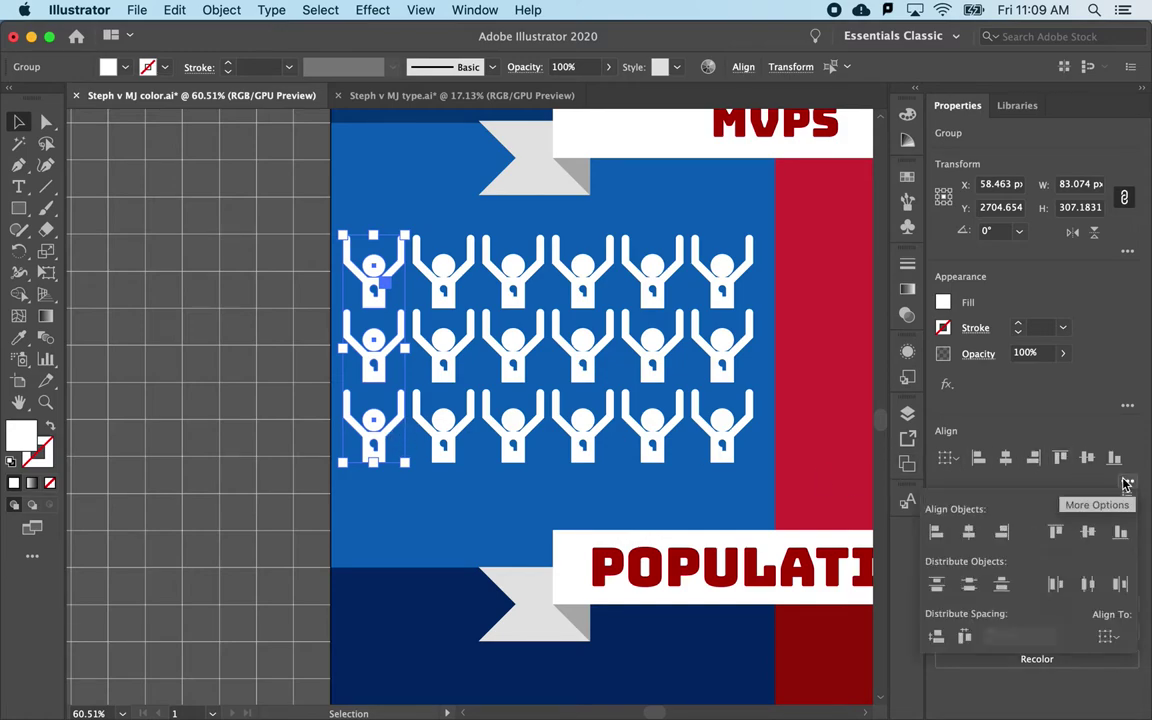
{"action": "left_click", "coordinate": [972, 586]}
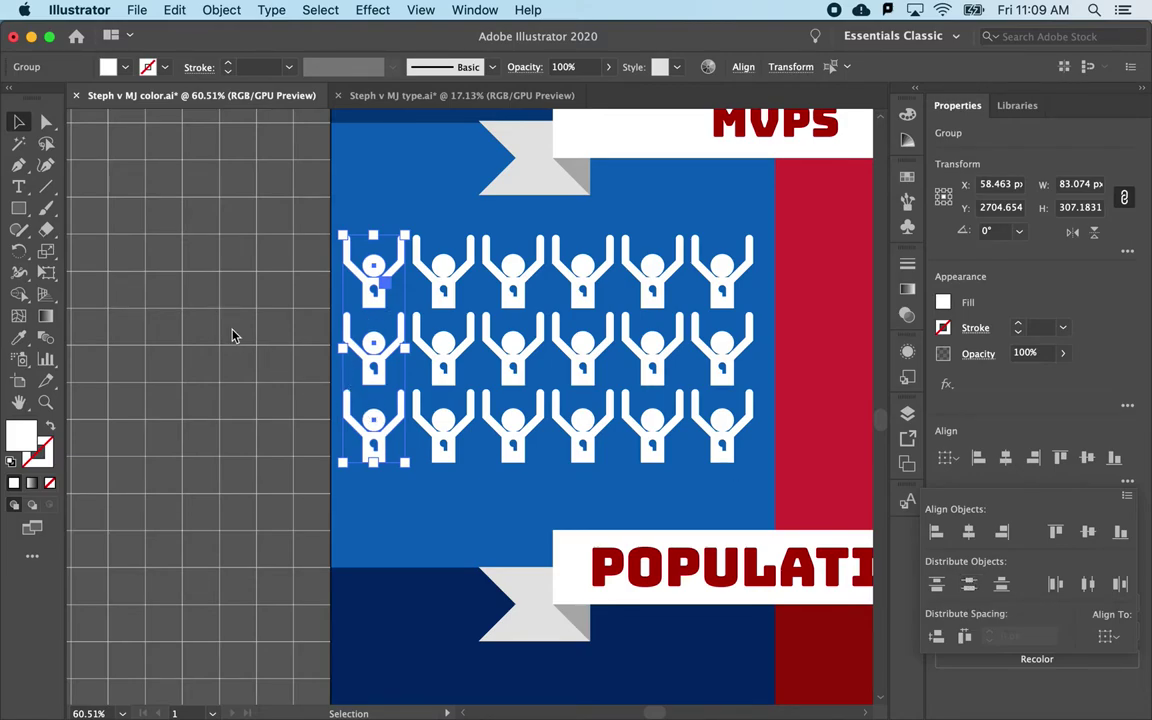
{"action": "key", "text": "Right"}
{"action": "key", "text": "Right"}
{"action": "key", "text": "Right"}
{"action": "key", "text": "Right"}
{"action": "key", "text": "Right"}
{"action": "key", "text": "Right"}
{"action": "key", "text": "Right"}
{"action": "key", "text": "Right"}
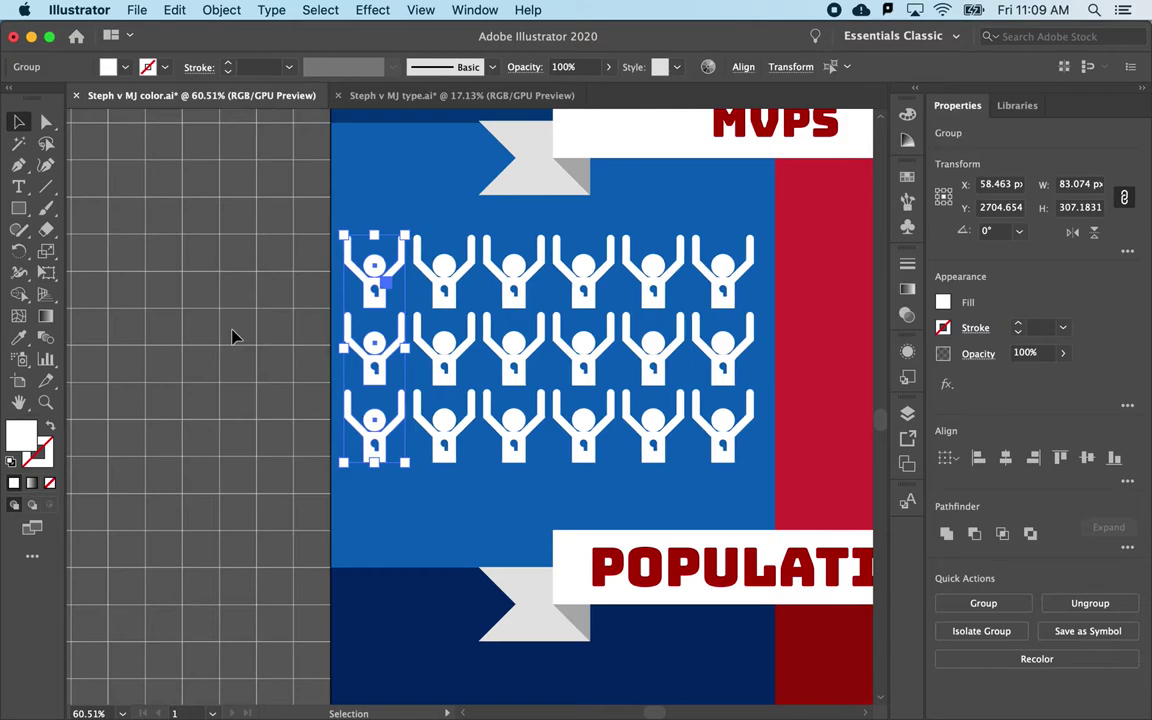
{"action": "key", "text": "Right"}
{"action": "key", "text": "Right"}
{"action": "key", "text": "Right"}
{"action": "key", "text": "Right"}
{"action": "key", "text": "Right"}
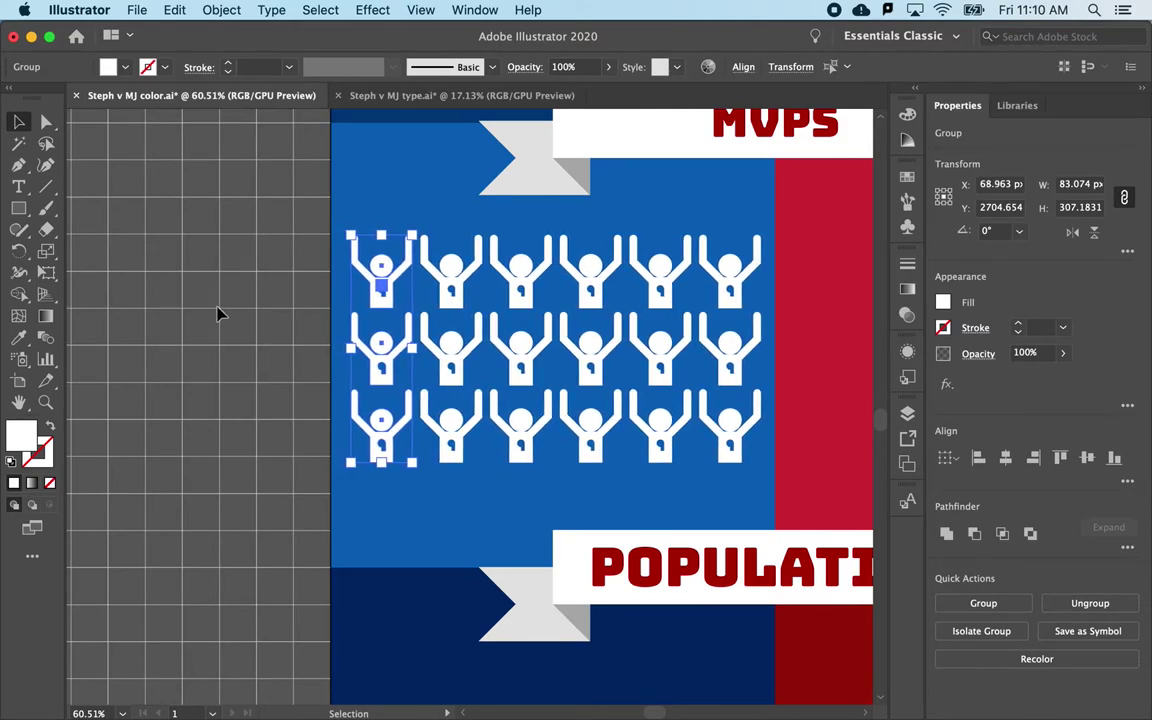
{"action": "left_click", "coordinate": [279, 387]}
{"action": "left_click", "coordinate": [384, 442]}
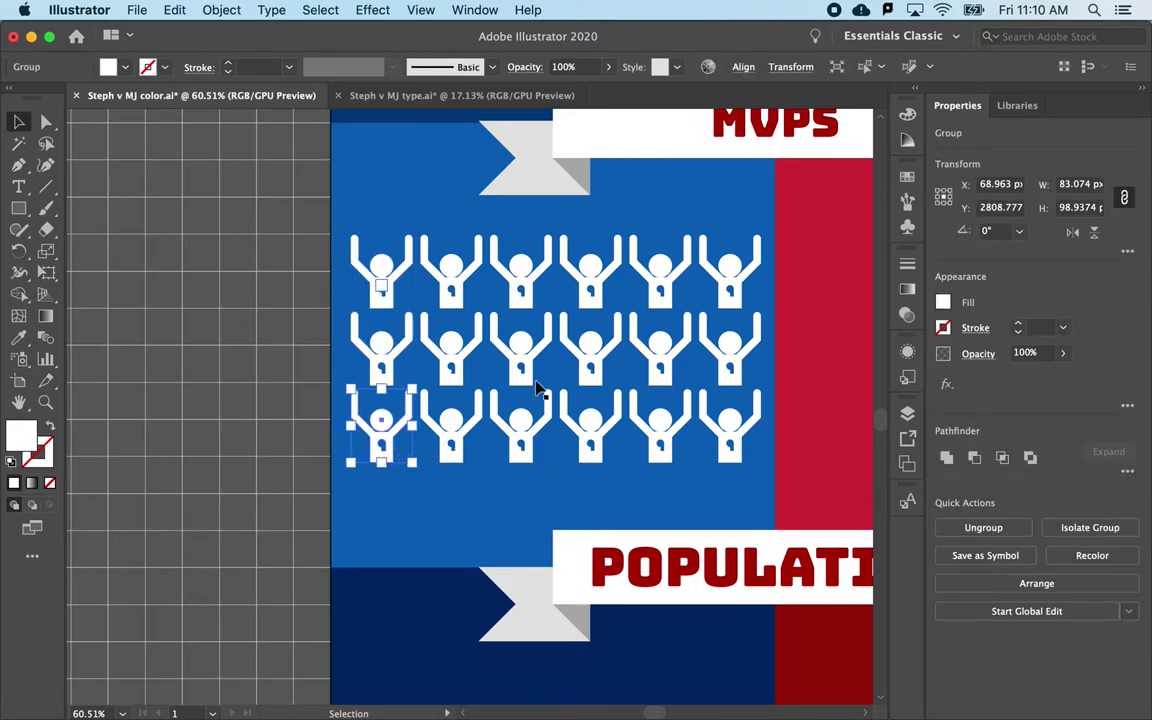
{"action": "left_click", "coordinate": [338, 432]}
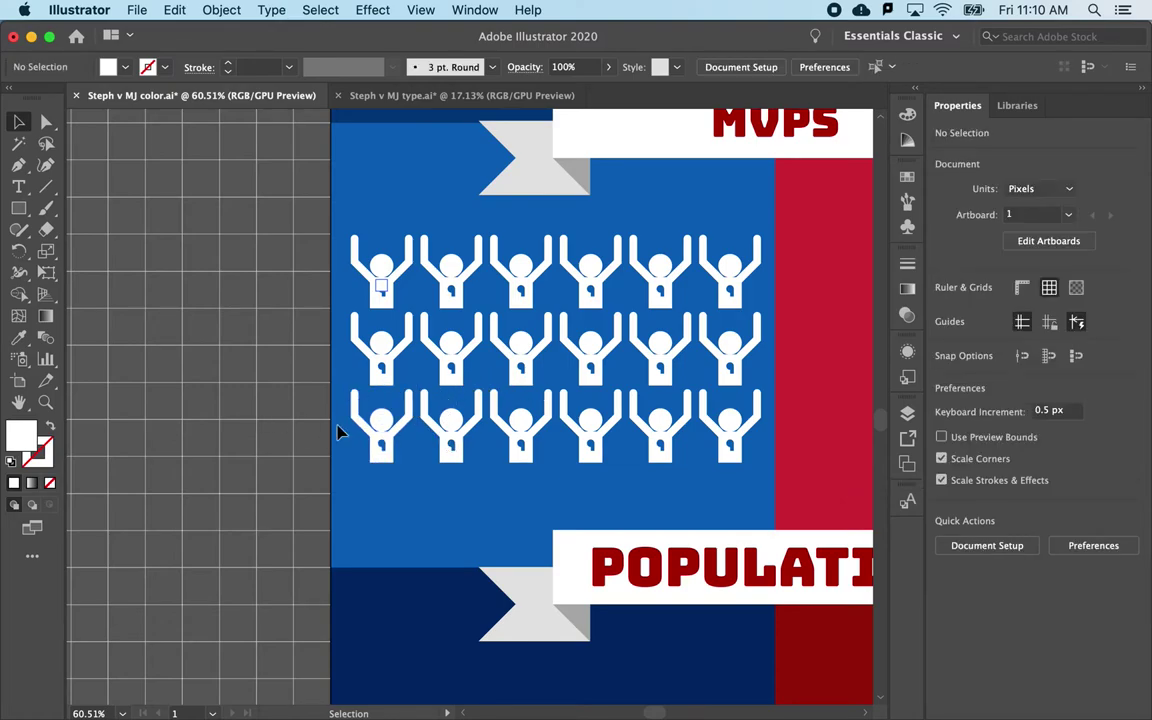
{"action": "left_click", "coordinate": [392, 445]}
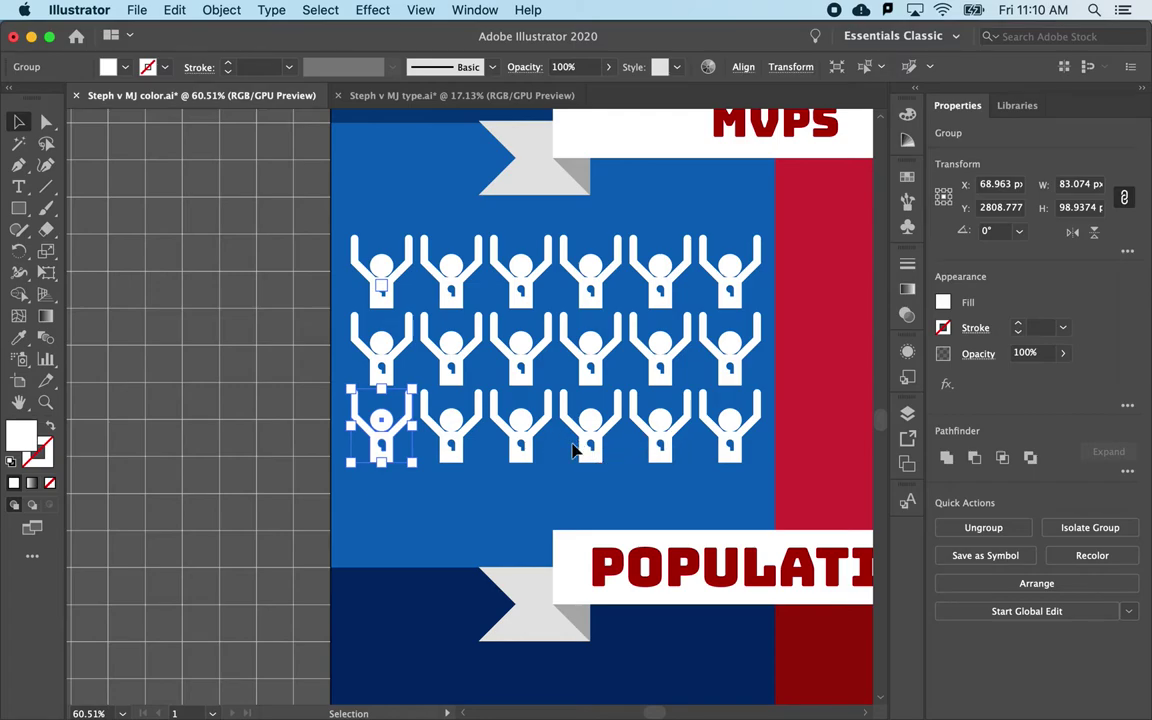
- Expand the bottom row's appearance and ungroup it into separate figures
{"action": "left_click", "coordinate": [221, 10]}
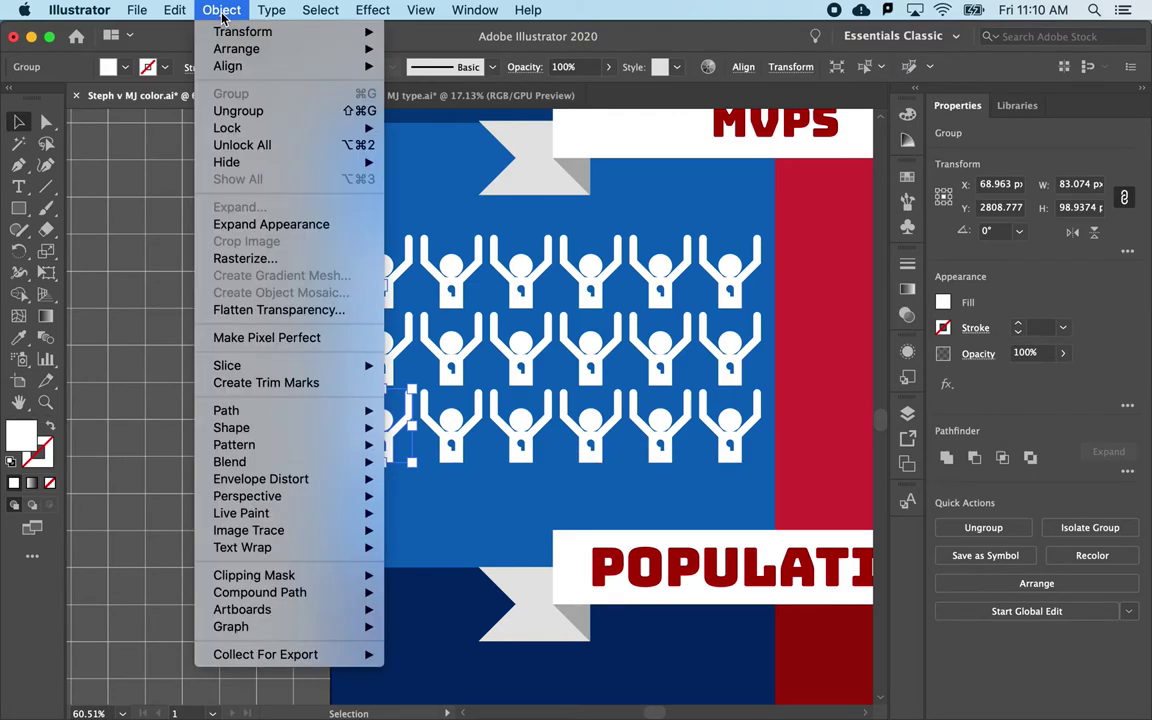
{"action": "left_click", "coordinate": [279, 229]}
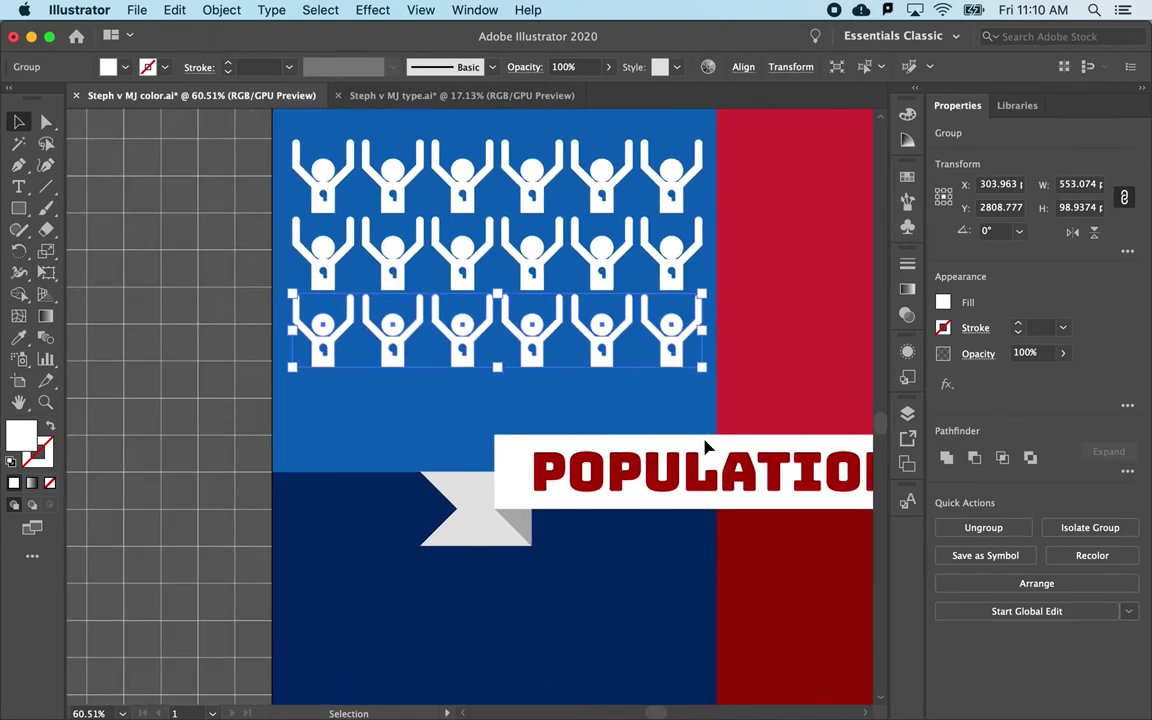
{"action": "scroll", "coordinate": [707, 445], "scroll_direction": "down", "scroll_amount": 3}
{"action": "left_click", "coordinate": [659, 389]}
{"action": "left_click", "coordinate": [680, 356]}
{"action": "right_click", "coordinate": [682, 341]}
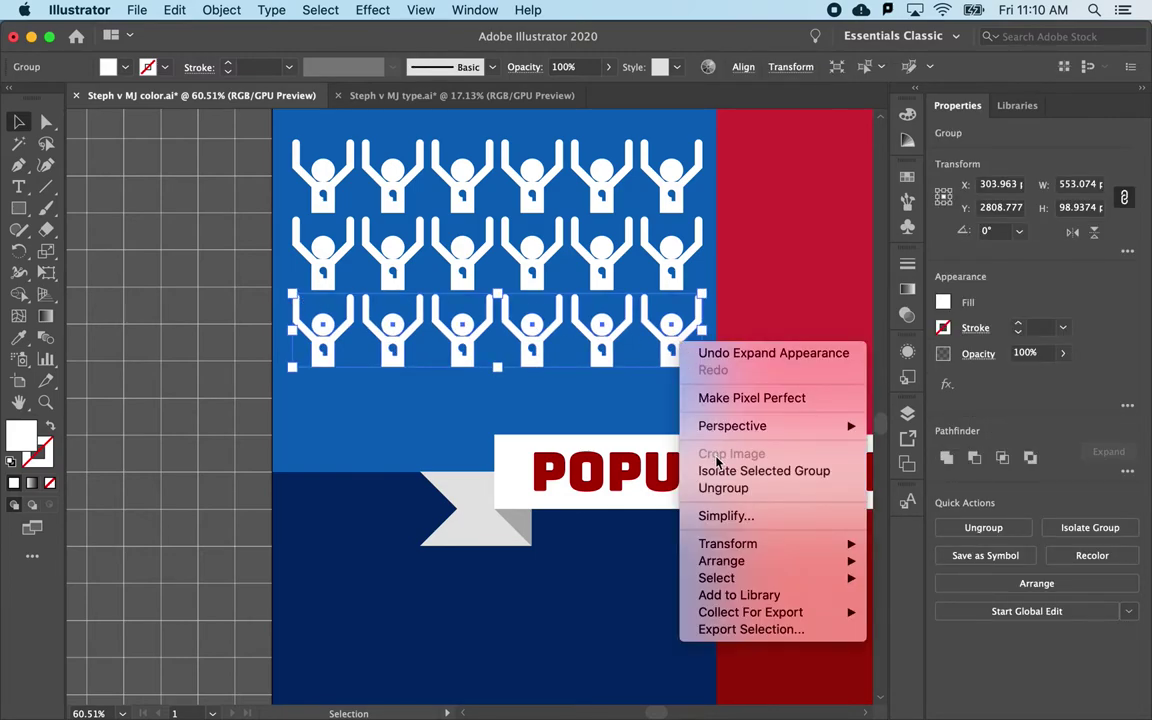
{"action": "left_click", "coordinate": [724, 488]}
- Delete the three rightmost figures, leaving three in the bottom row
{"action": "left_click", "coordinate": [684, 404]}
{"action": "left_click", "coordinate": [670, 328]}
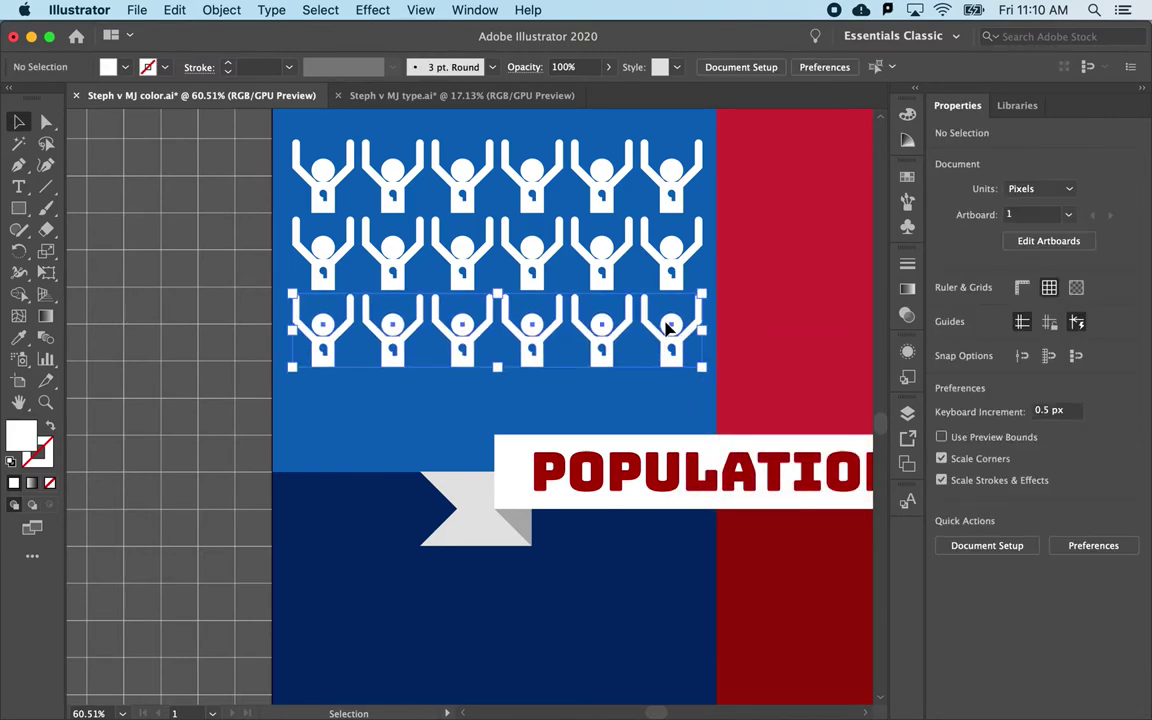
{"action": "right_click", "coordinate": [667, 340]}
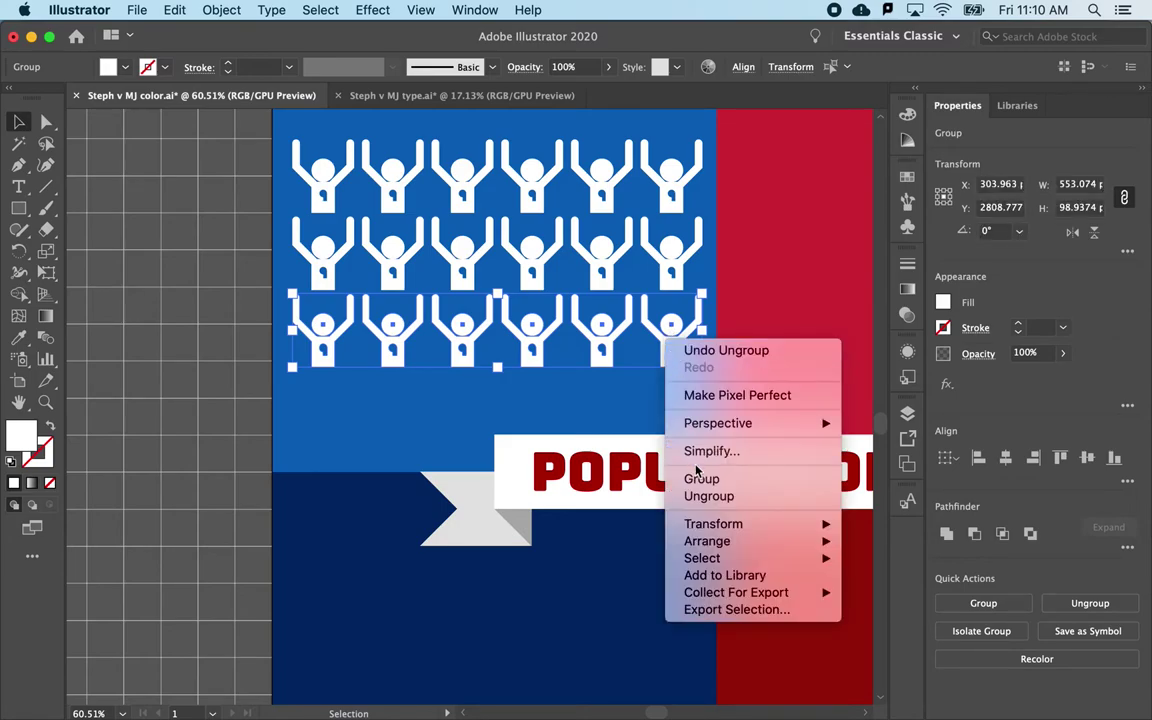
{"action": "left_click", "coordinate": [658, 432]}
{"action": "left_click", "coordinate": [681, 411]}
{"action": "left_click", "coordinate": [668, 333]}
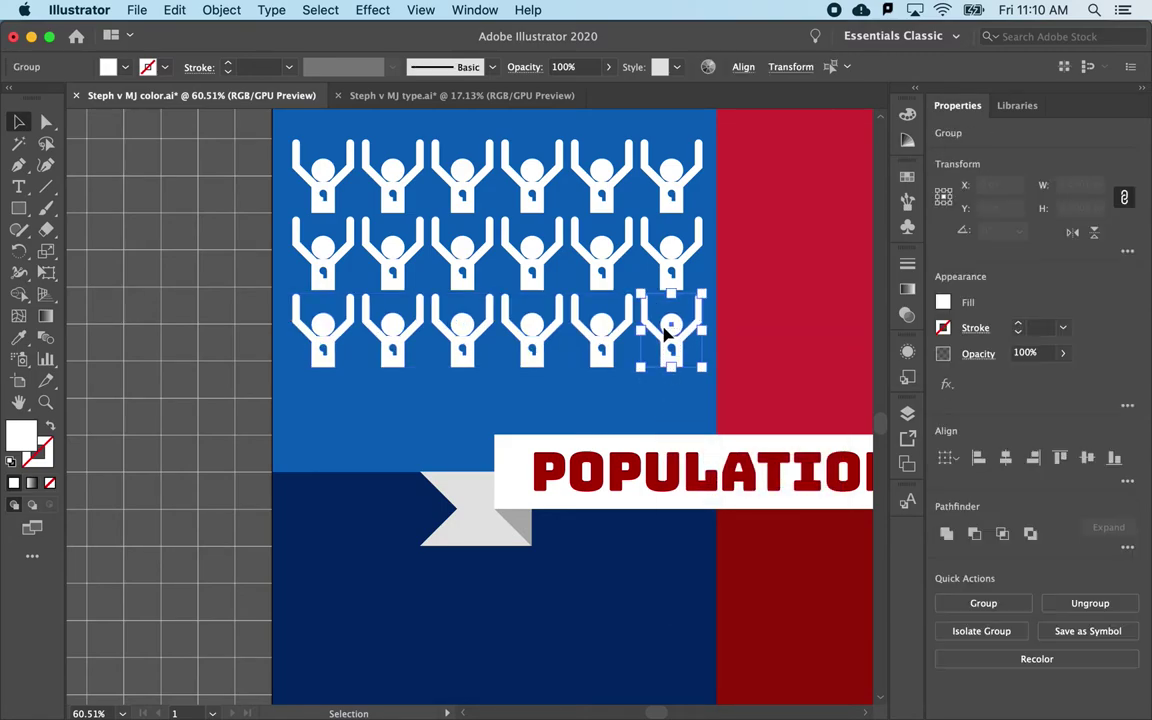
{"action": "key", "text": "Delete"}
{"action": "left_click", "coordinate": [593, 322]}
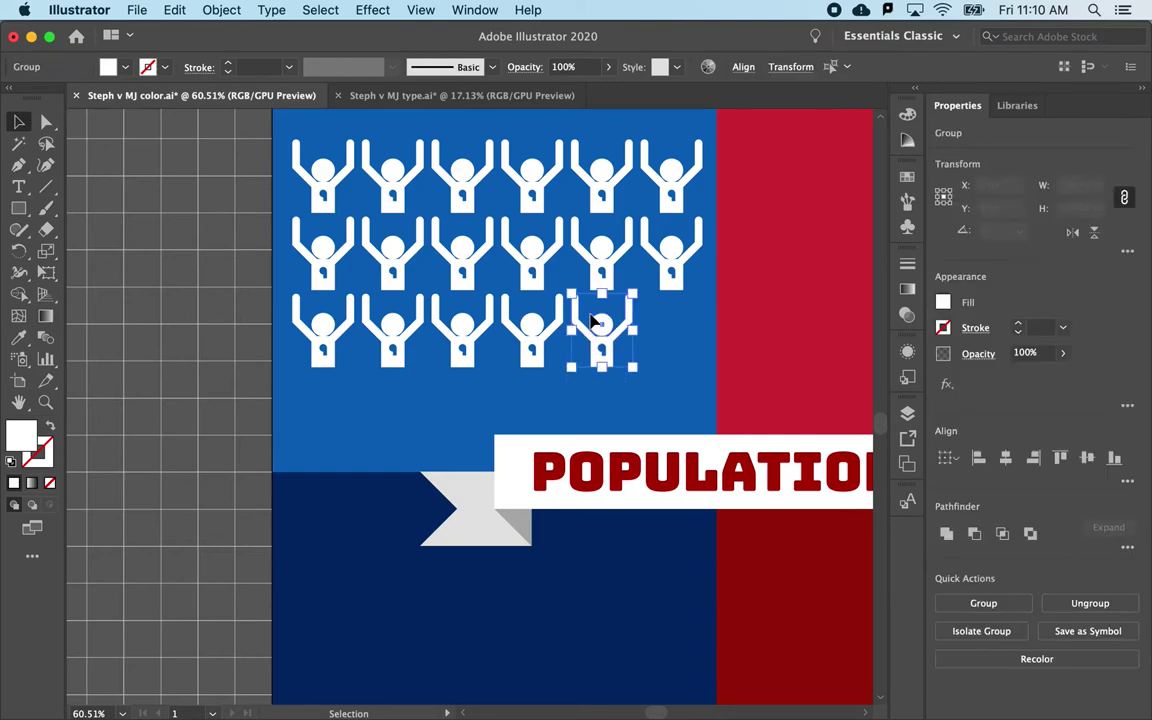
{"action": "key", "text": "Delete"}
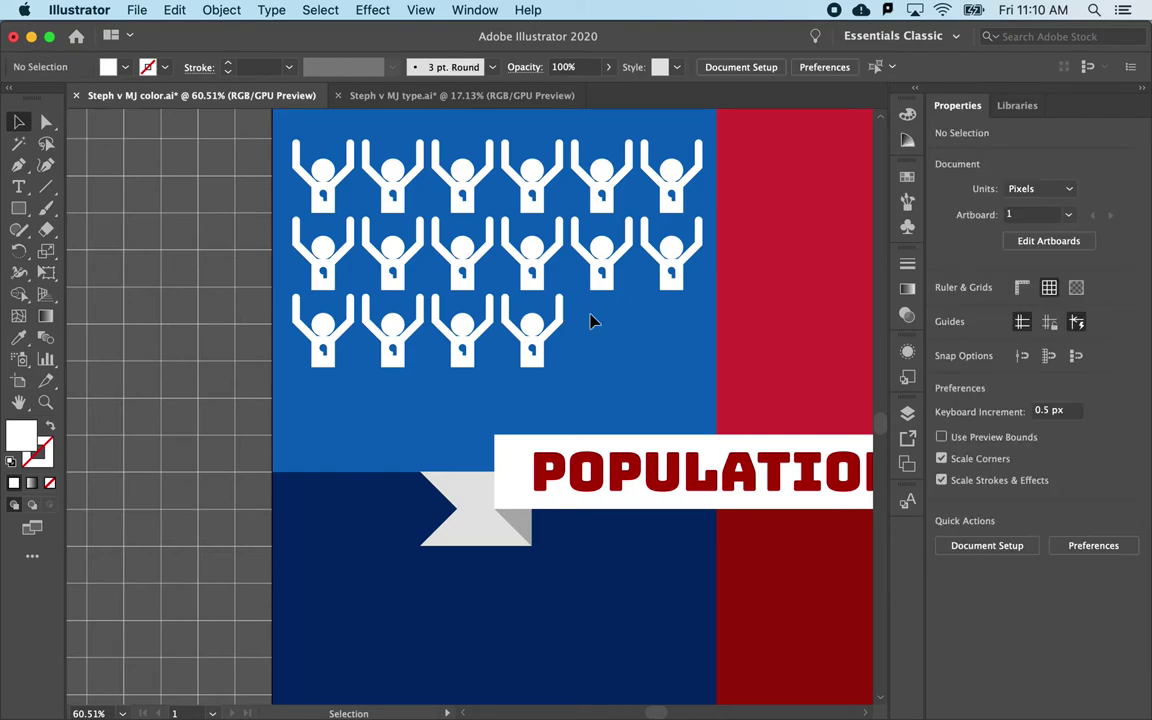
{"action": "left_click", "coordinate": [521, 327]}
{"action": "key", "text": "Delete"}
- Exit isolation mode and expand the second row's Transform effect into individual figures
{"action": "left_click", "coordinate": [318, 258]}
{"action": "double_click", "coordinate": [318, 258]}
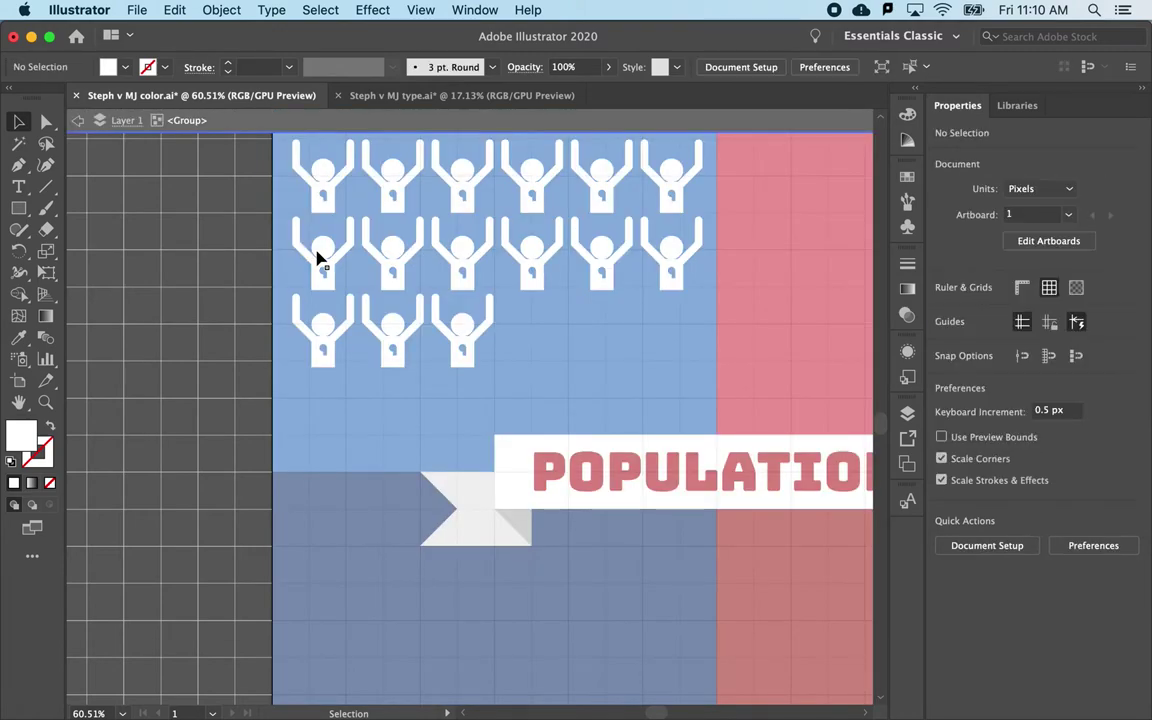
{"action": "left_click", "coordinate": [320, 260]}
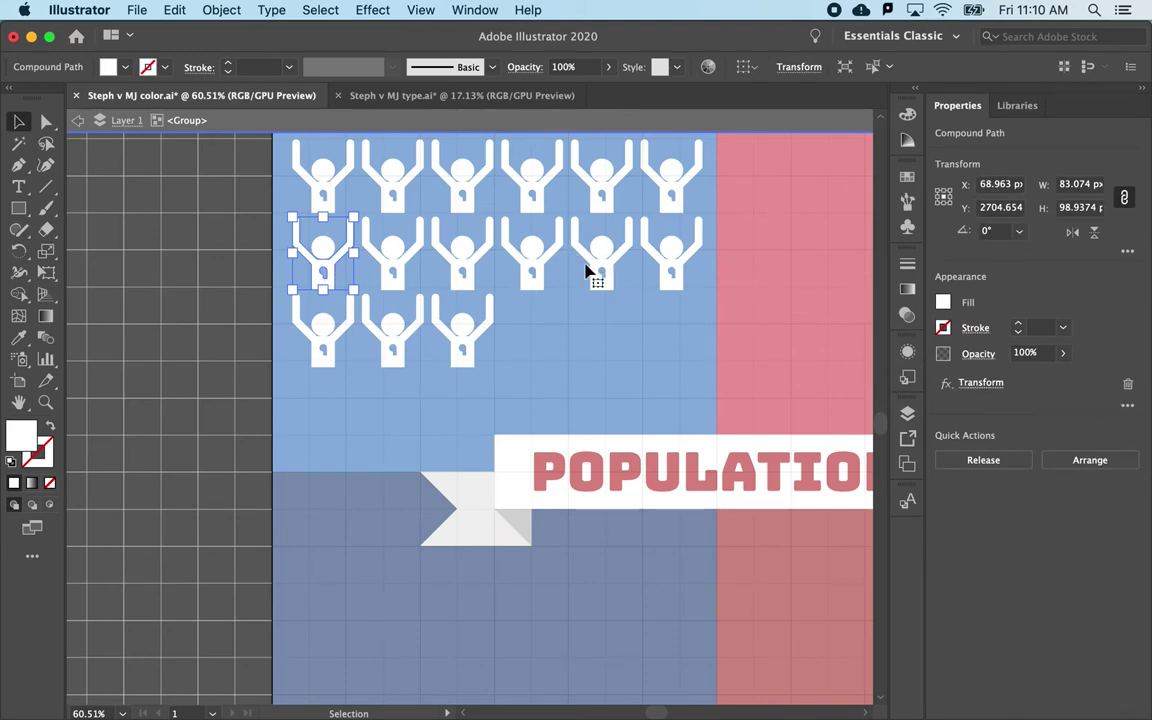
{"action": "right_click", "coordinate": [576, 290]}
{"action": "left_click", "coordinate": [611, 344]}
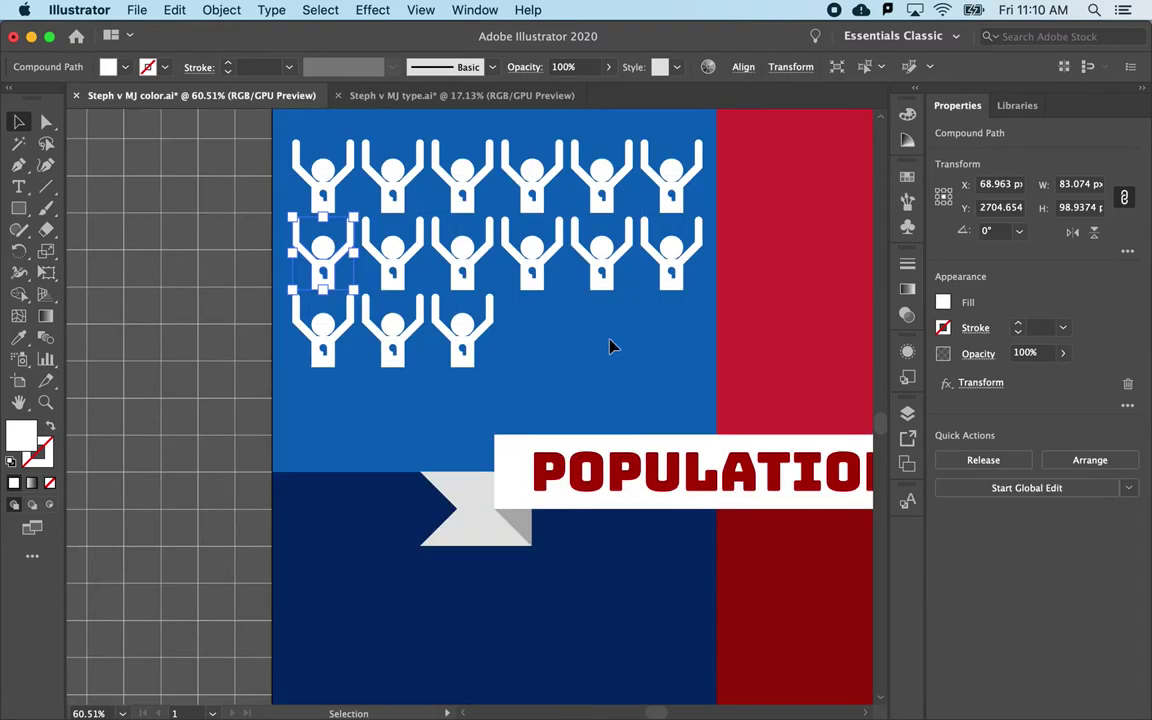
{"action": "left_click", "coordinate": [322, 244]}
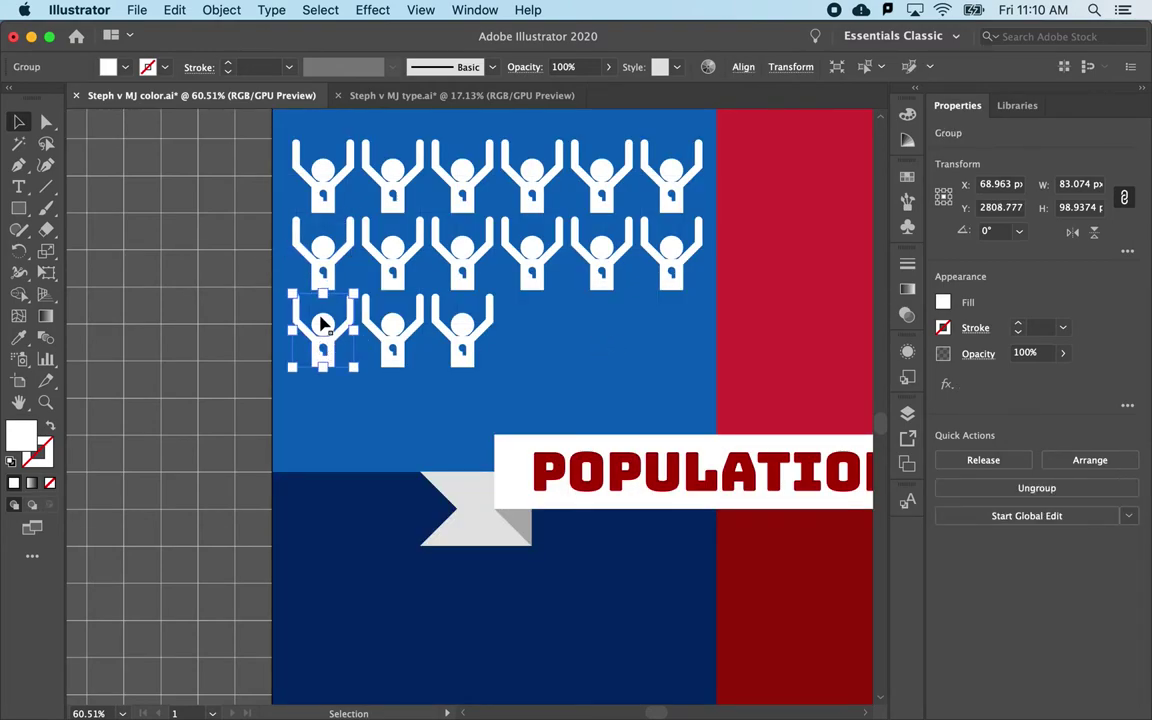
{"action": "left_click", "coordinate": [222, 10]}
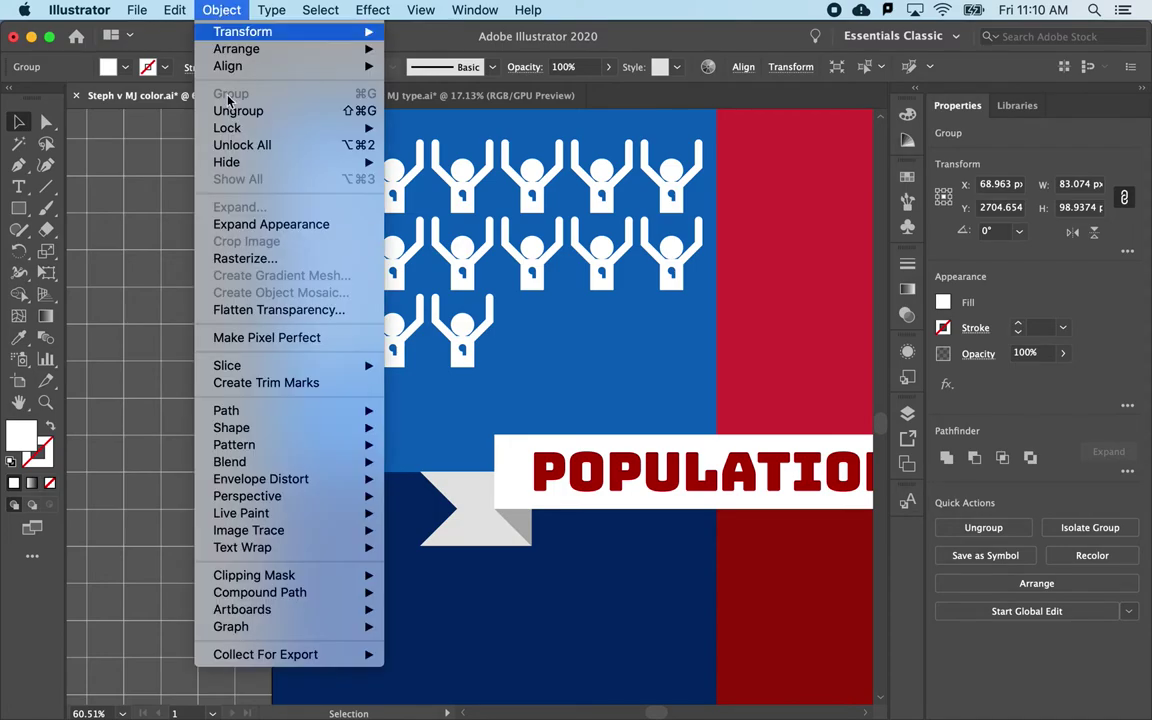
{"action": "left_click", "coordinate": [257, 226]}
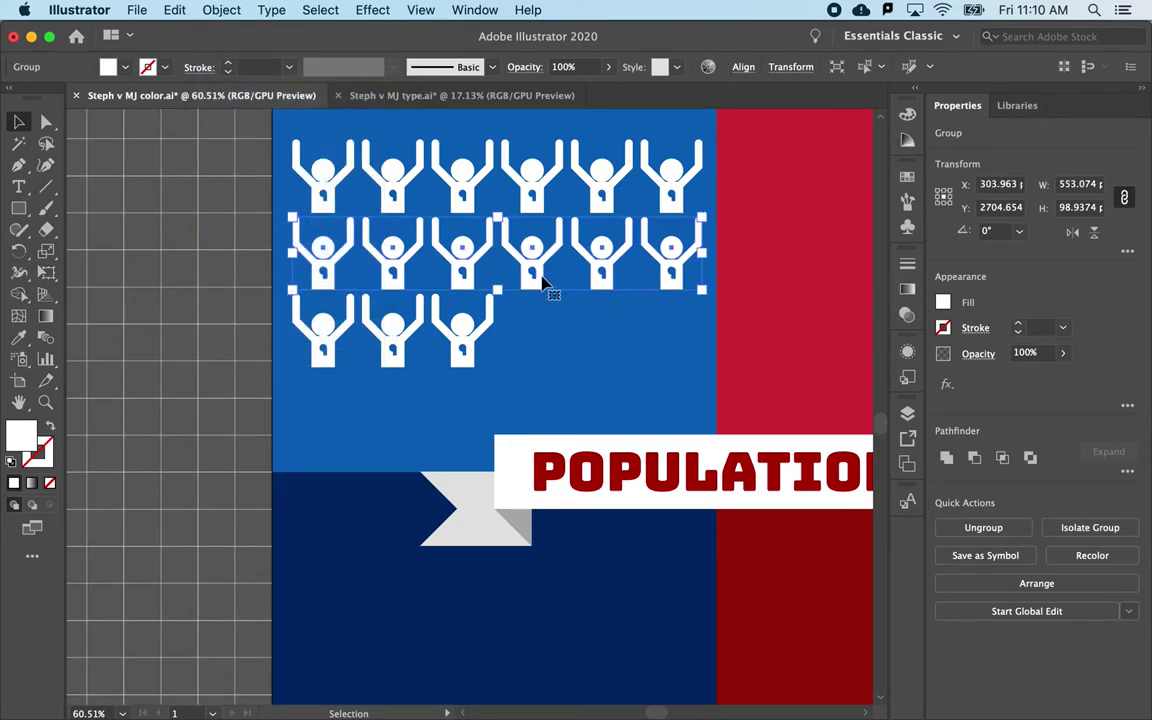
{"action": "left_click", "coordinate": [124, 180]}
- Try an orange fill on one expanded figure, then revert it to white
{"action": "left_click", "coordinate": [45, 121]}
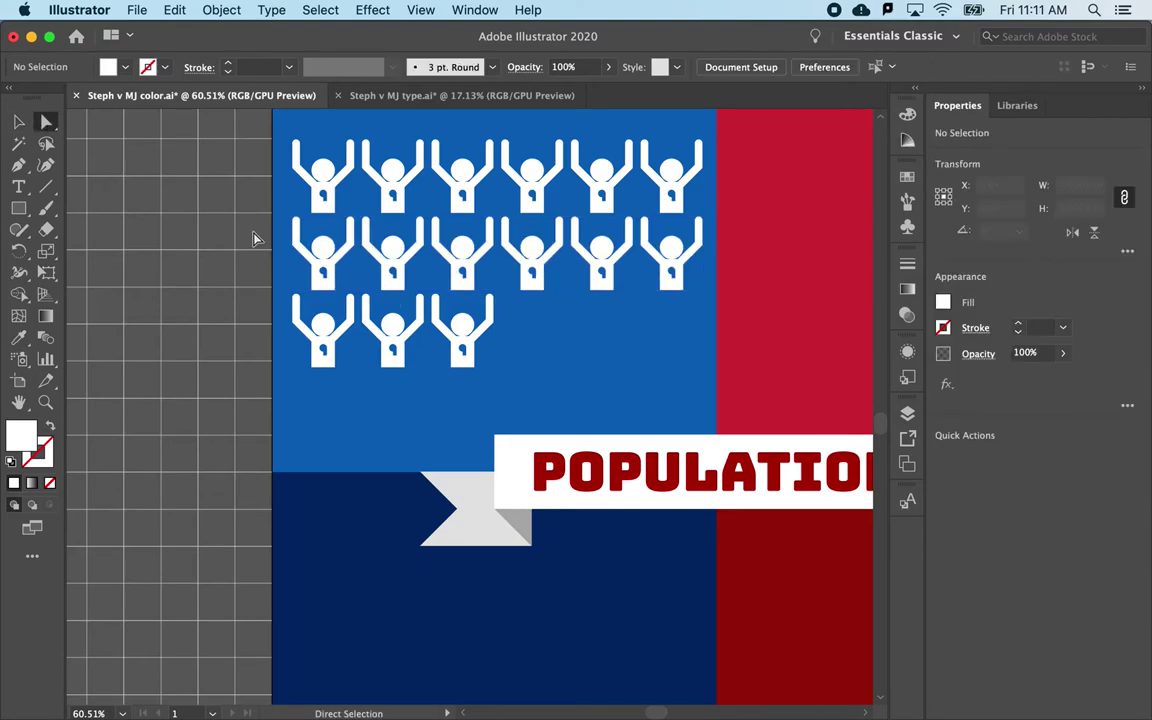
{"action": "scroll", "coordinate": [504, 247], "scroll_direction": "up", "scroll_amount": 1}
{"action": "scroll", "coordinate": [540, 258], "scroll_direction": "up", "scroll_amount": 1}
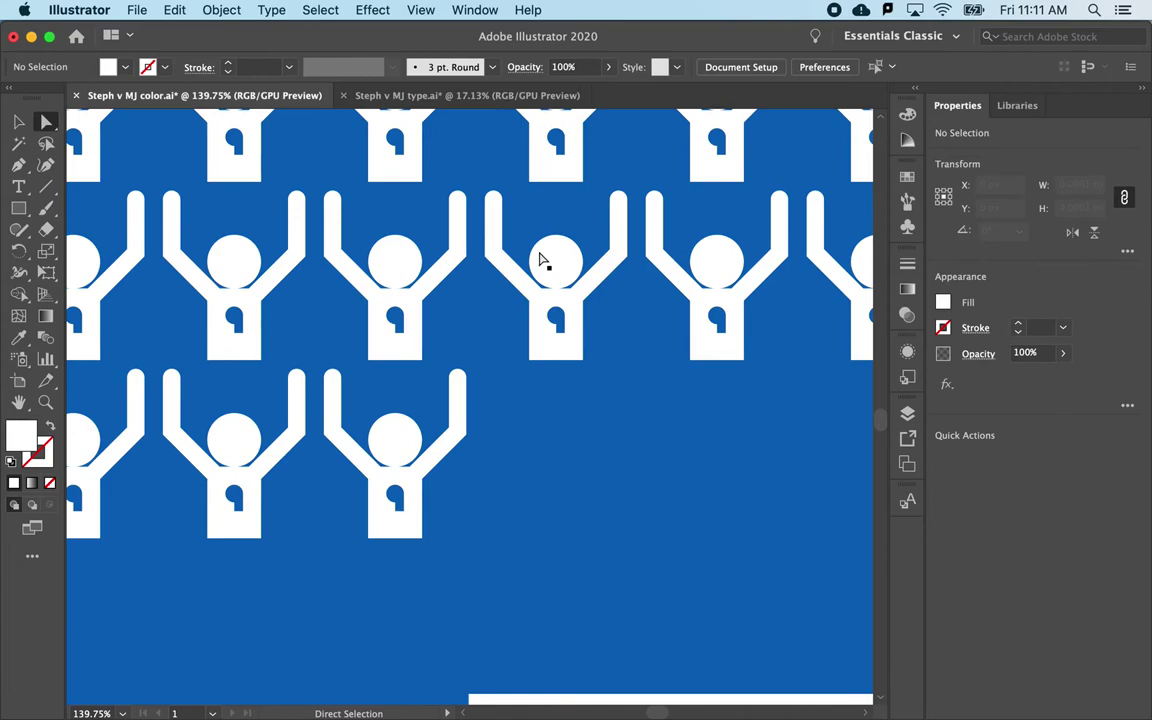
{"action": "left_click", "coordinate": [550, 270]}
{"action": "left_click", "coordinate": [573, 320], "text": "alt"}
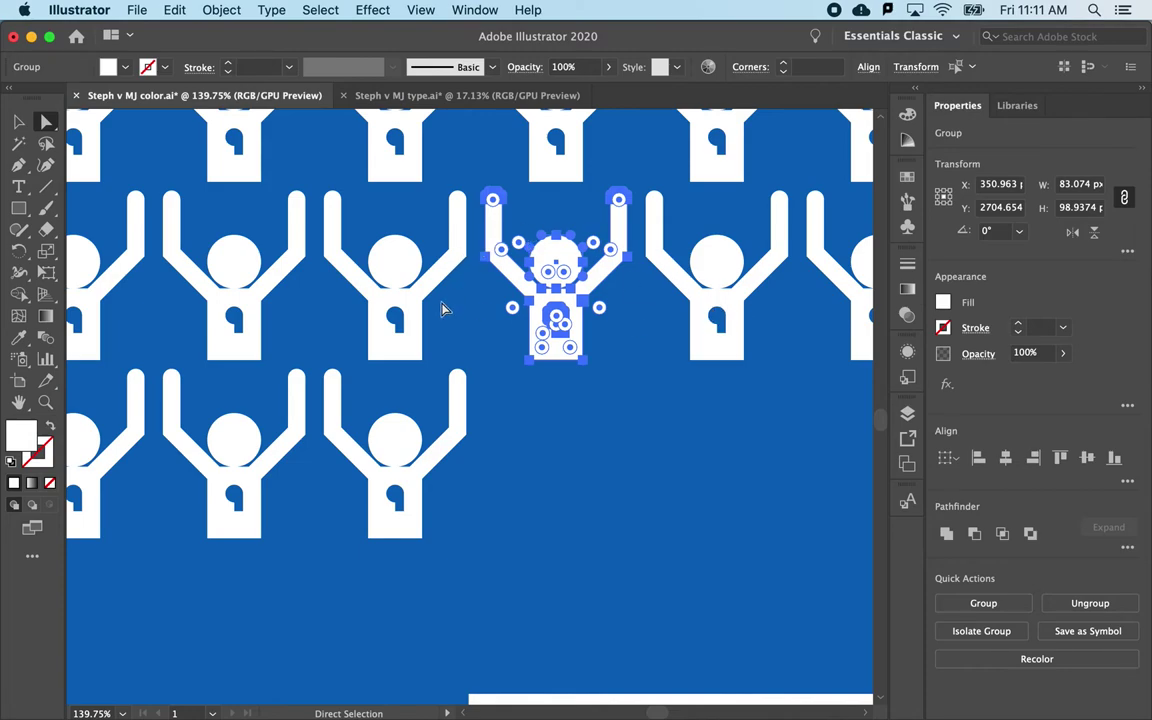
{"action": "left_click", "coordinate": [943, 304]}
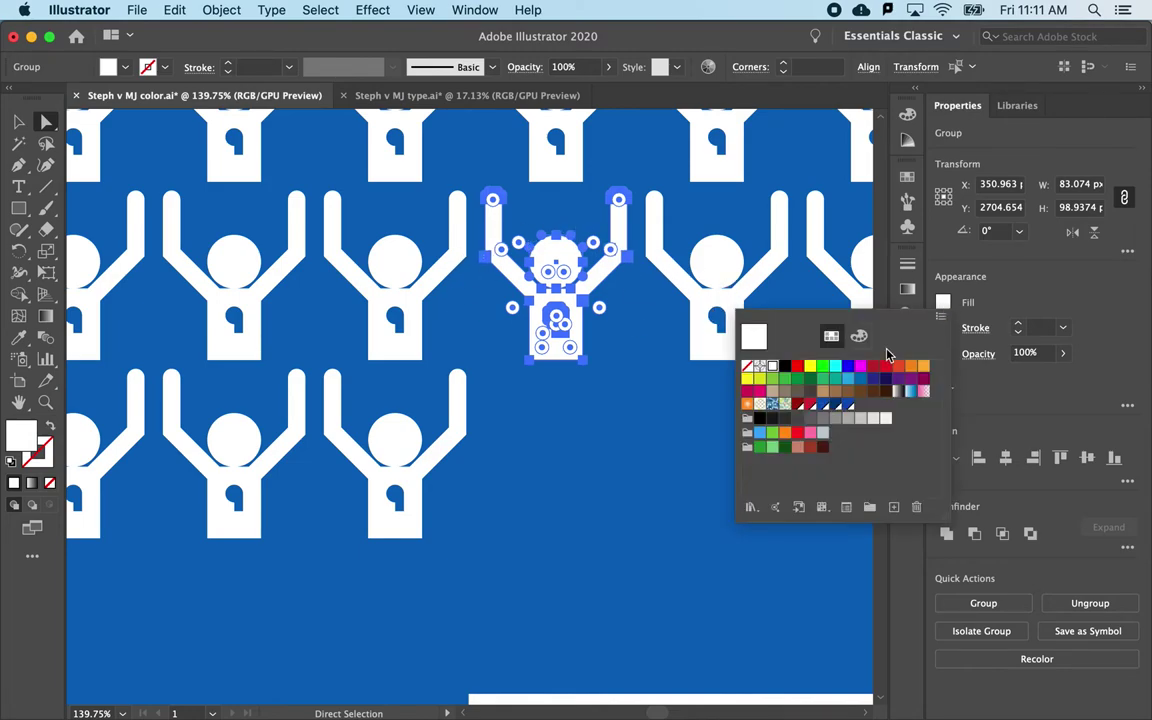
{"action": "left_click", "coordinate": [920, 367]}
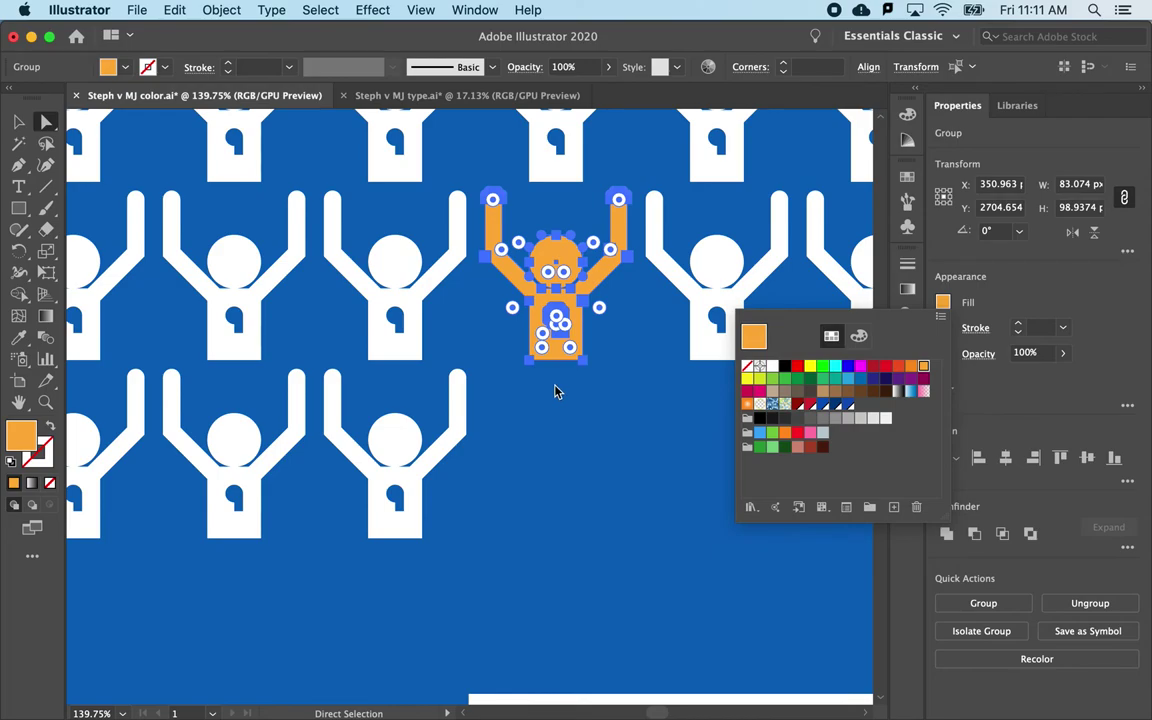
{"action": "key", "text": "Escape"}
{"action": "key", "text": "v"}
{"action": "key", "text": "super+z"}
{"action": "key", "text": "a"}
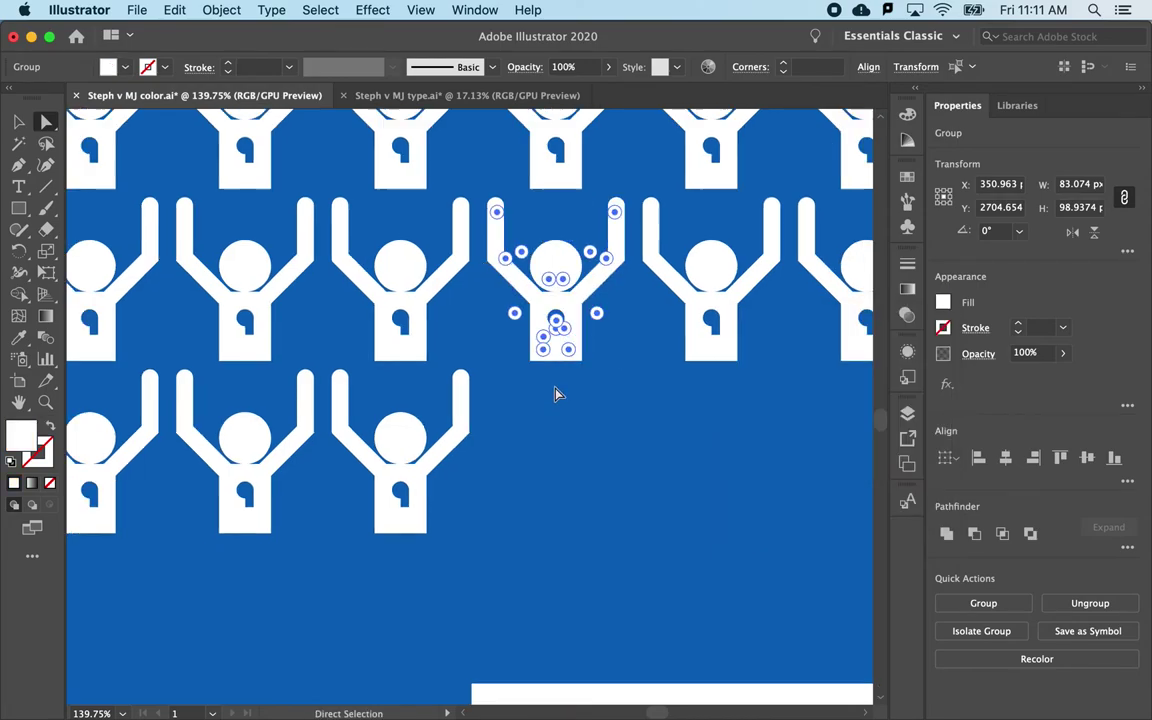
{"action": "scroll", "coordinate": [557, 393], "scroll_direction": "down", "scroll_amount": 3, "text": "alt"}
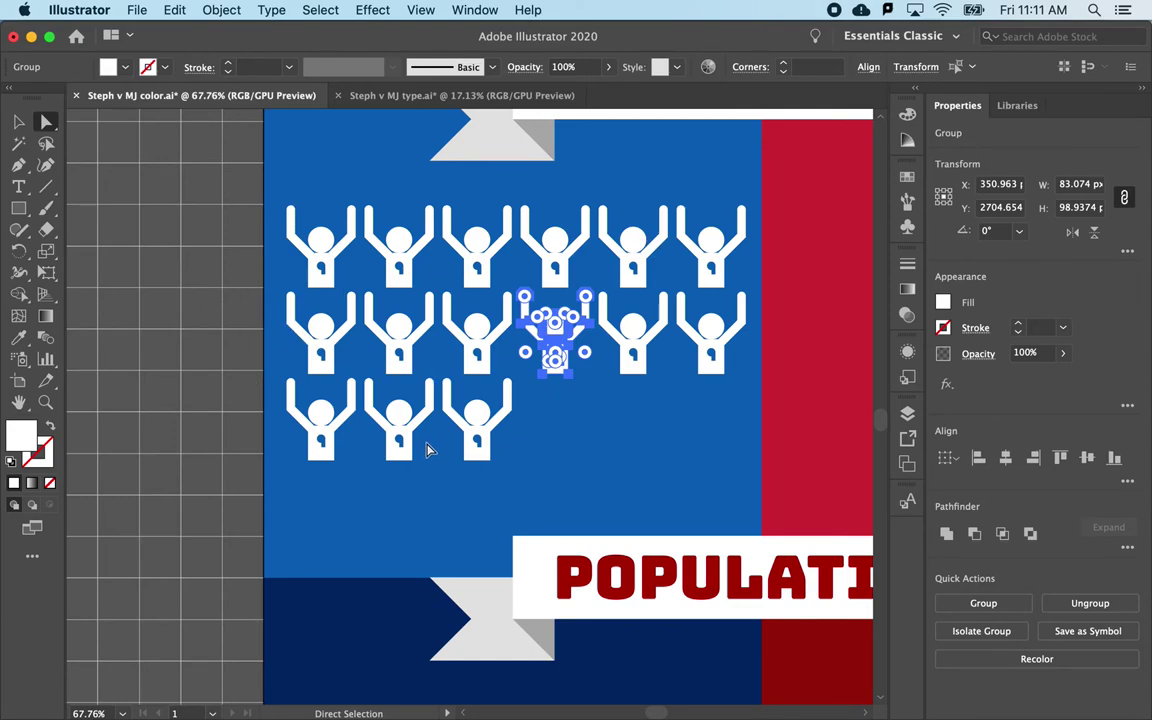
{"action": "scroll", "coordinate": [427, 450], "scroll_direction": "down", "scroll_amount": 3, "text": "alt"}
{"action": "scroll", "coordinate": [427, 450], "scroll_direction": "up", "scroll_amount": 4}
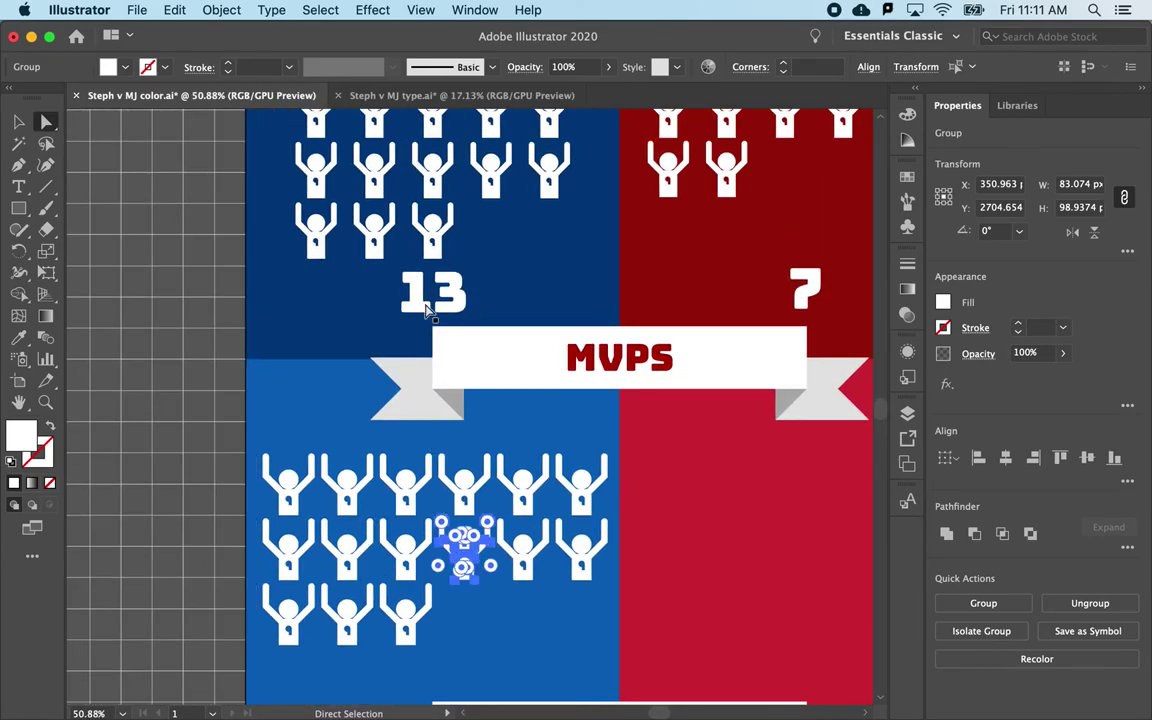
- Bottom-align the 330M and 1440M labels so 1440M shares 330M's baseline
{"action": "scroll", "coordinate": [427, 312], "scroll_direction": "down", "scroll_amount": 4}
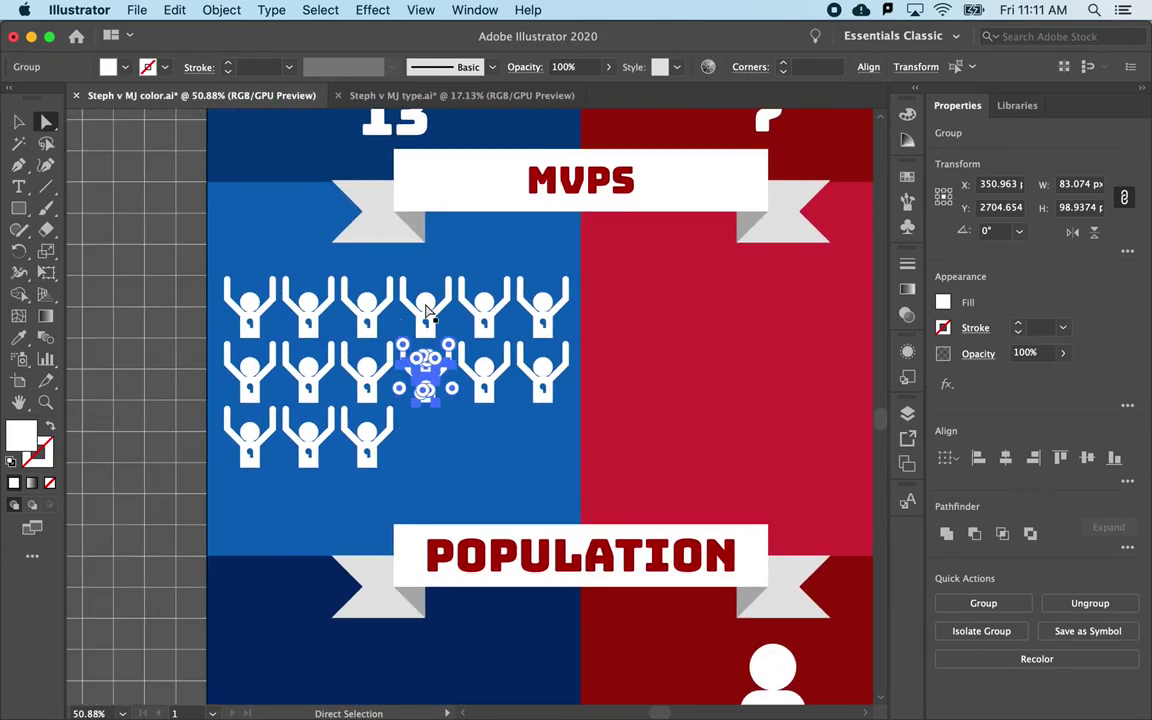
{"action": "scroll", "coordinate": [427, 312], "scroll_direction": "down", "scroll_amount": 7}
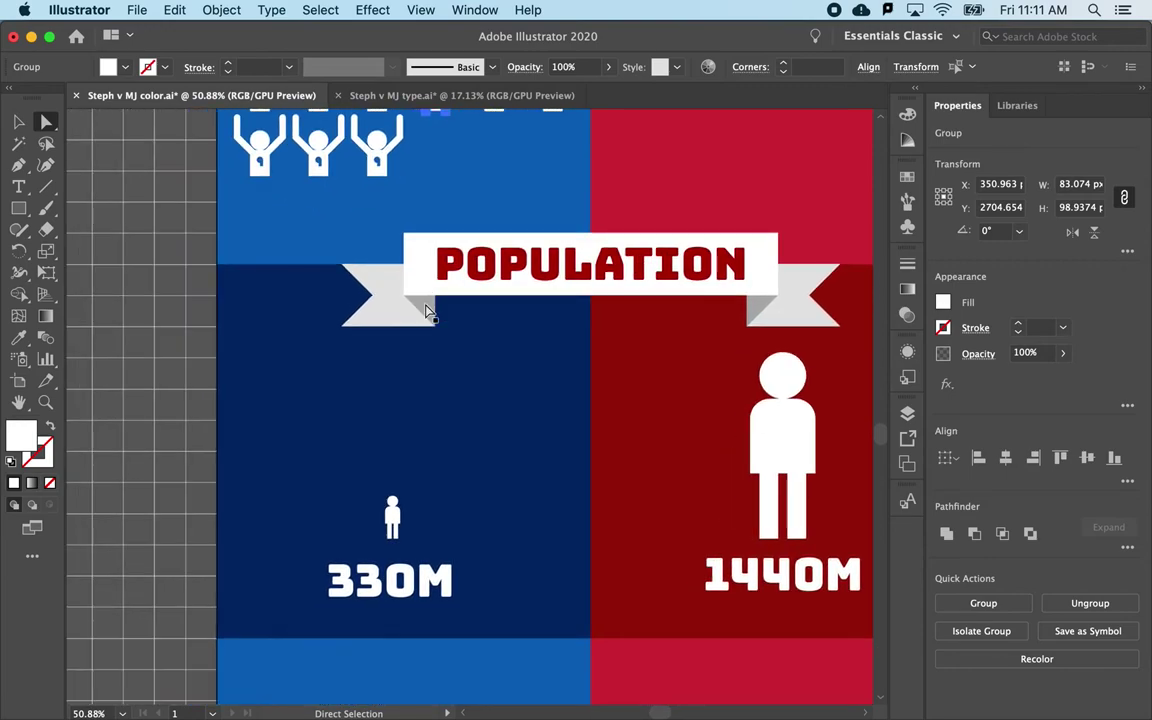
{"action": "left_click", "coordinate": [18, 121]}
{"action": "left_click", "coordinate": [155, 234]}
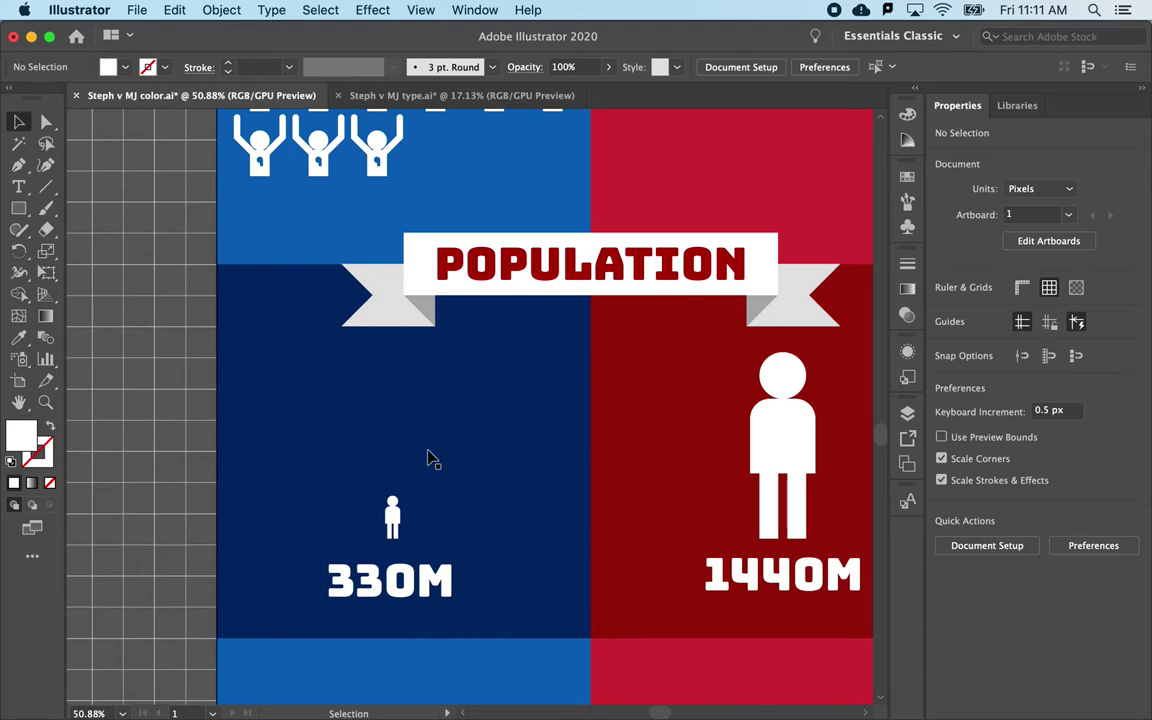
{"action": "scroll", "coordinate": [430, 458], "scroll_direction": "down", "scroll_amount": 2}
{"action": "scroll", "coordinate": [430, 458], "scroll_direction": "right", "scroll_amount": 2}
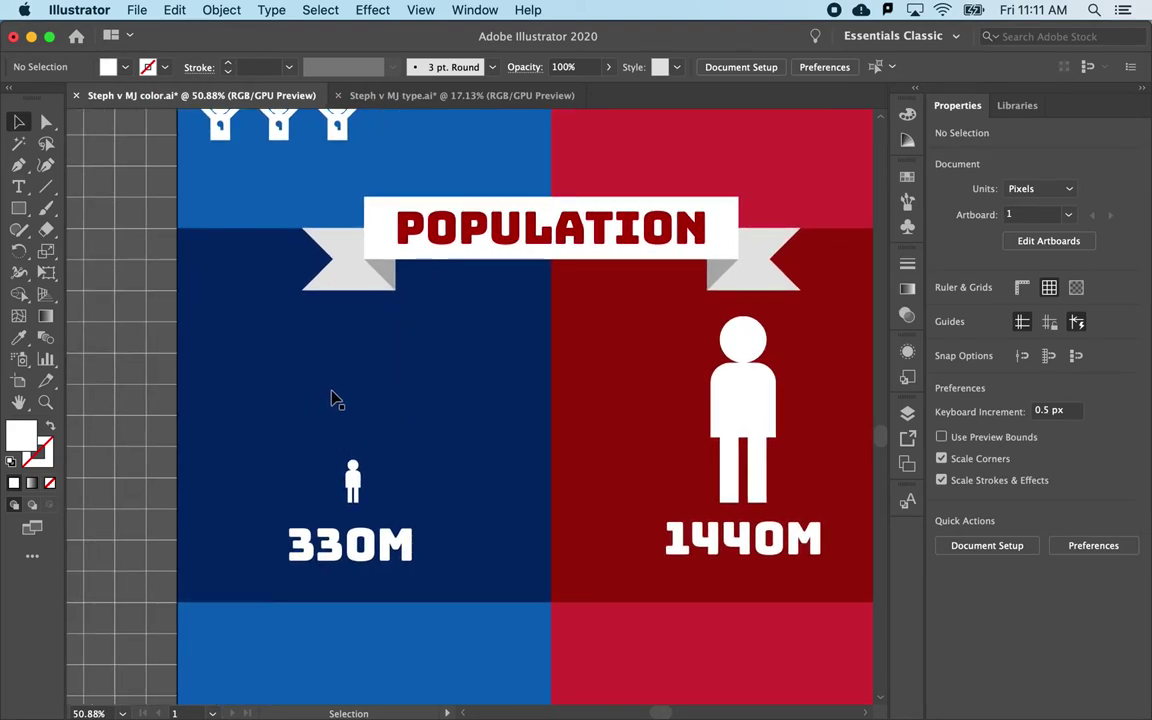
{"action": "left_click", "coordinate": [375, 540]}
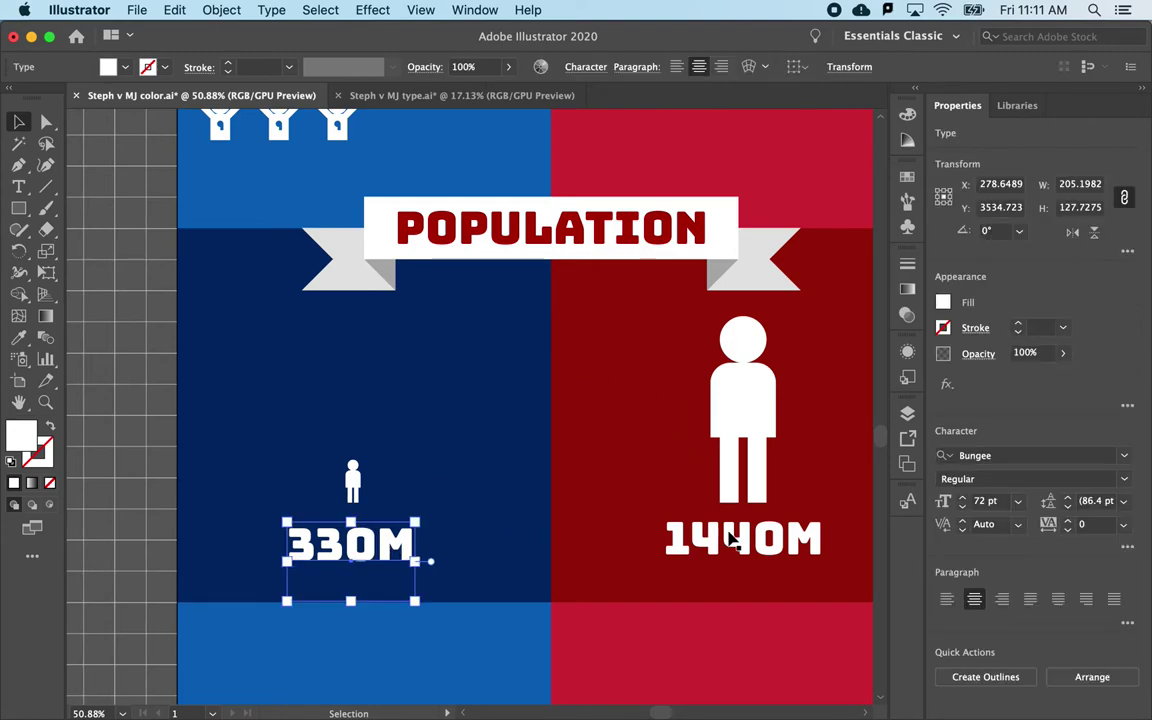
{"action": "left_click", "coordinate": [670, 540], "text": "shift"}
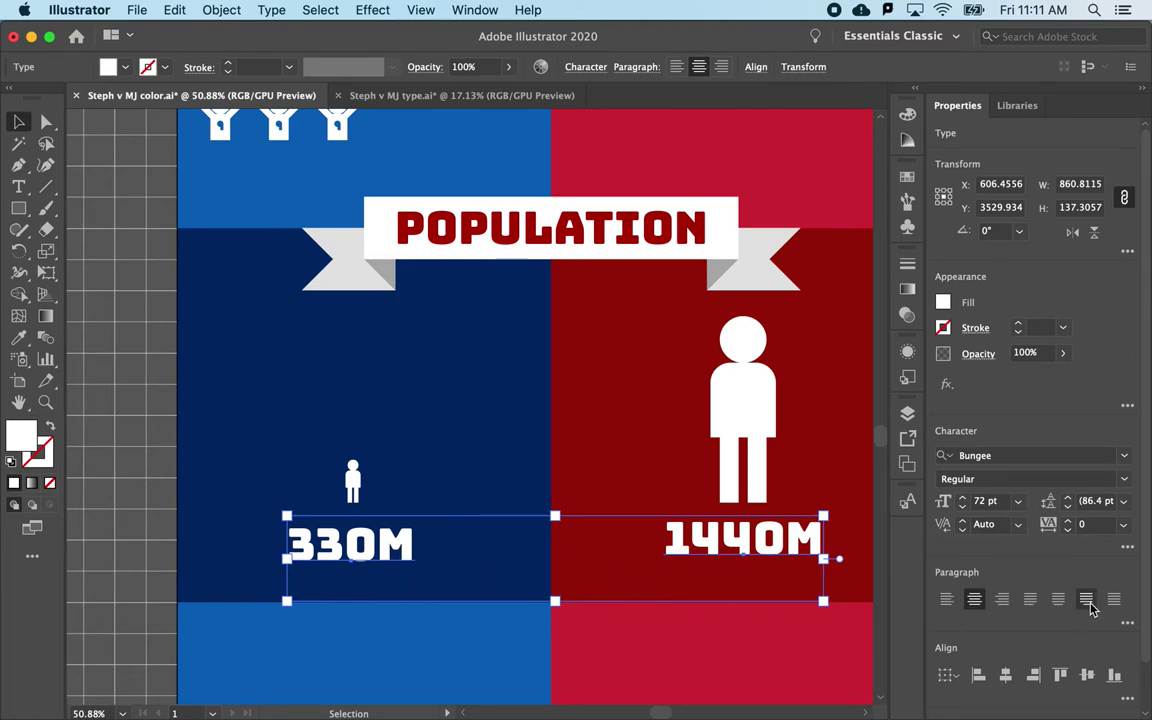
{"action": "left_click", "coordinate": [1002, 599]}
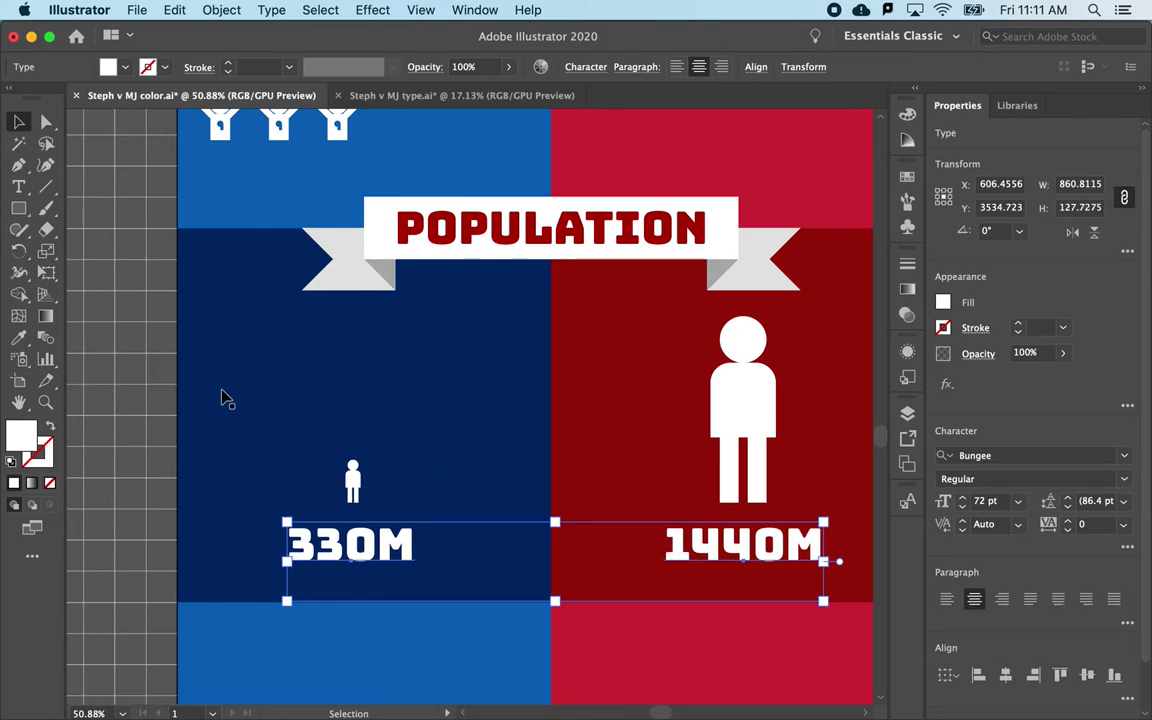
{"action": "left_click", "coordinate": [112, 320]}
- Scale the small person icon above 330M proportionally to a height of 33 px
{"action": "left_click", "coordinate": [352, 482]}
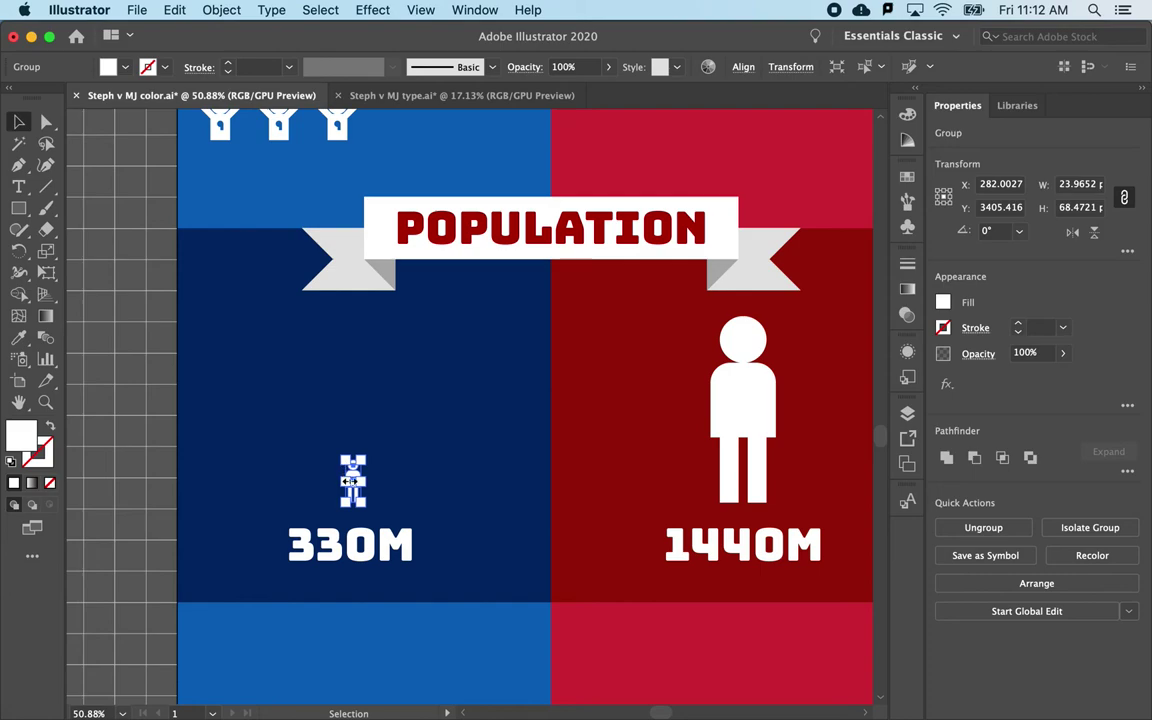
{"action": "left_click", "coordinate": [791, 67]}
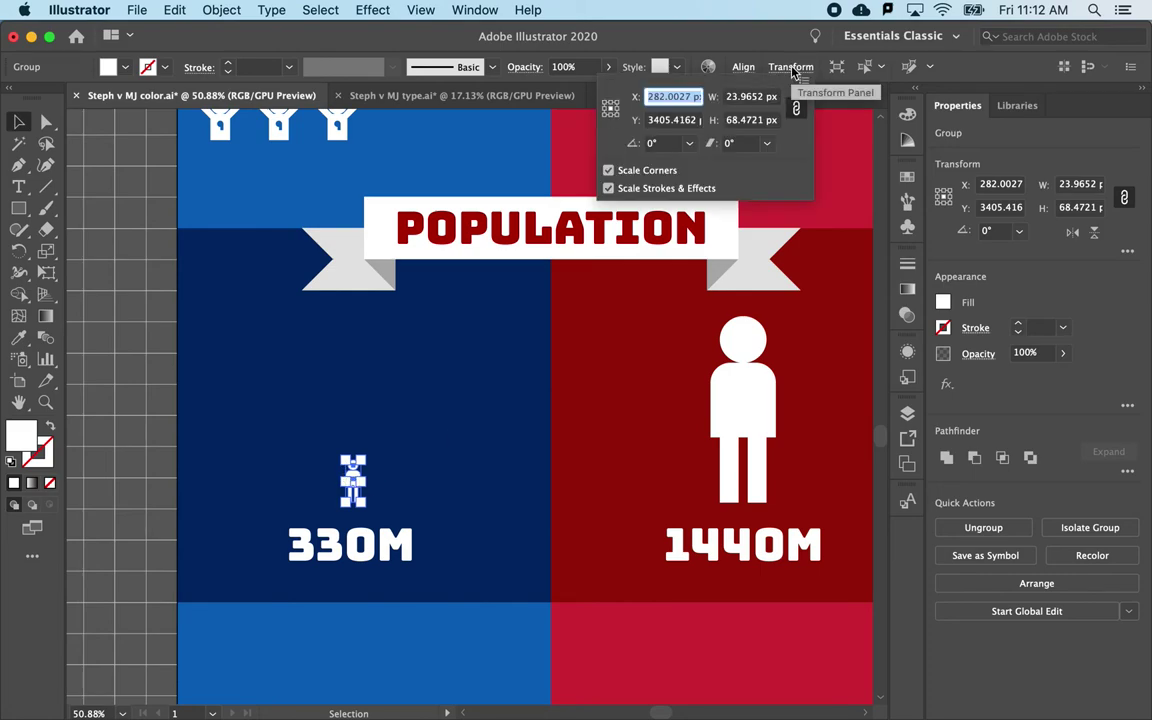
{"action": "left_click", "coordinate": [755, 121]}
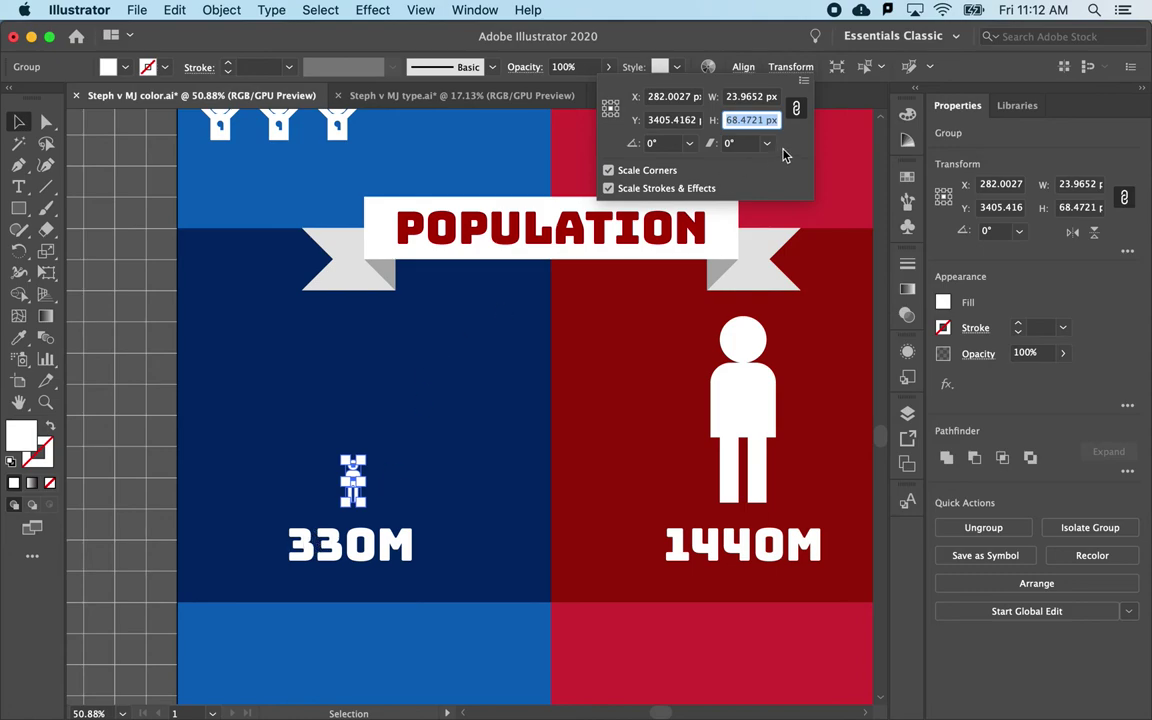
{"action": "type", "text": "33"}
{"action": "key", "text": "Return"}
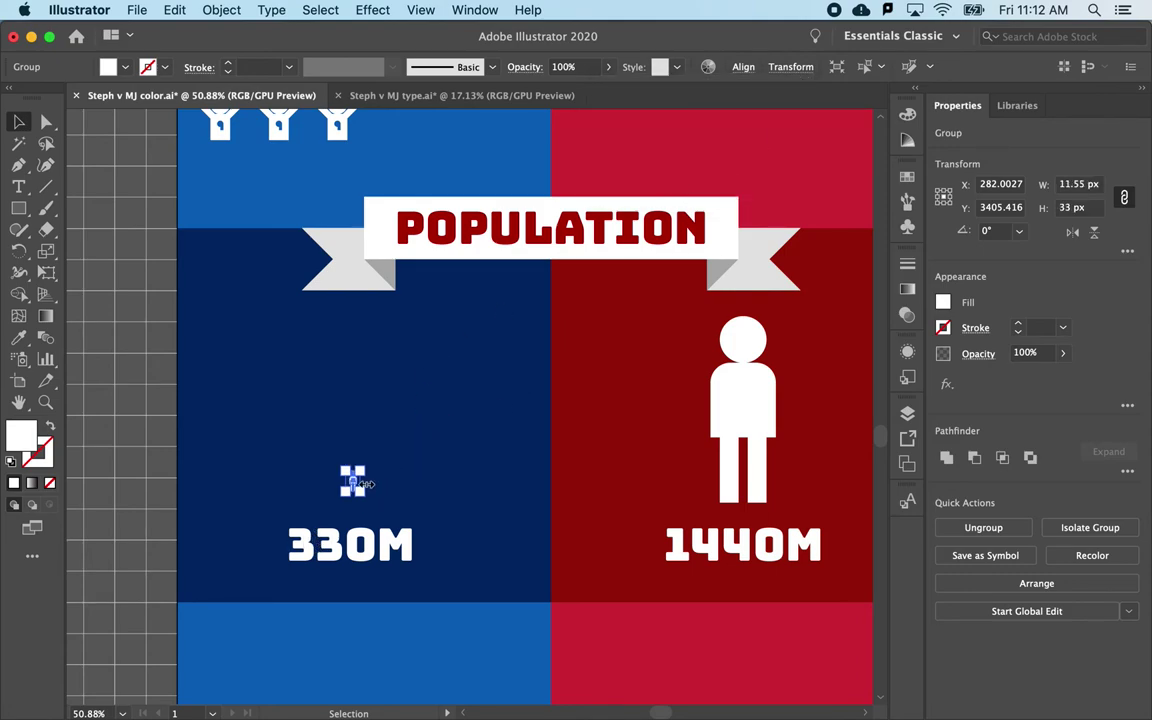
{"action": "scroll", "coordinate": [350, 487], "scroll_direction": "up", "scroll_amount": 5}
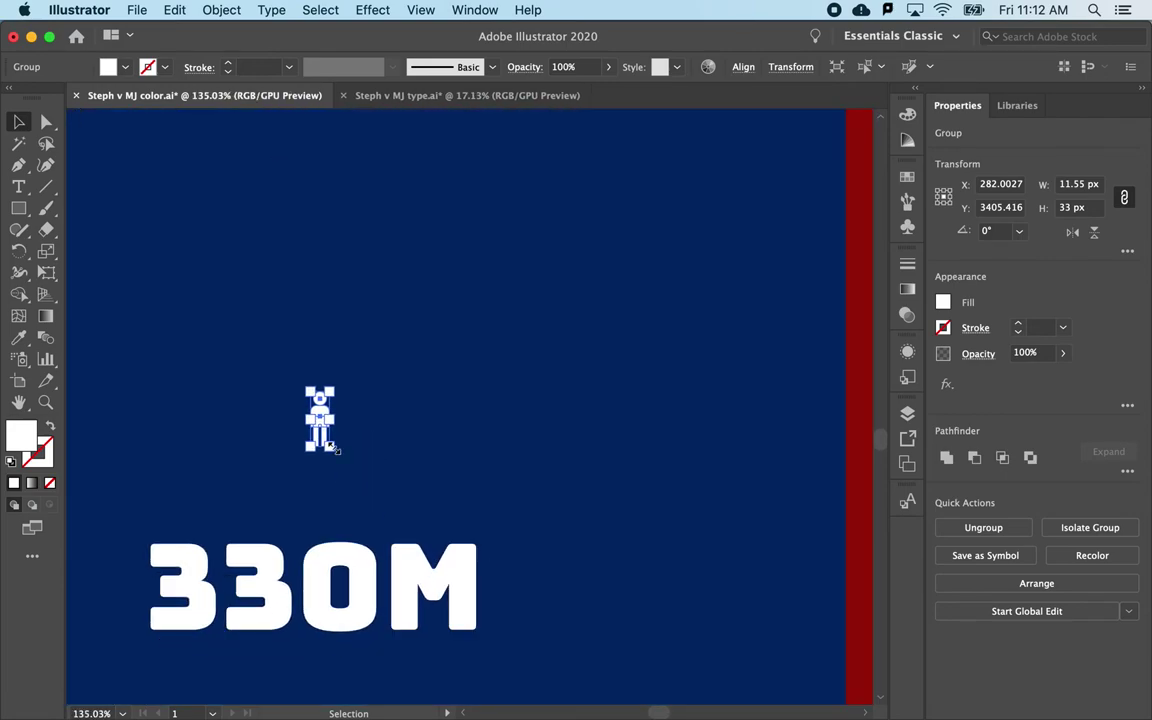
- Drag a copy of the small person icon beside the original
{"action": "scroll", "coordinate": [321, 424], "scroll_direction": "up", "scroll_amount": 2}
{"action": "left_click_drag", "start_coordinate": [321, 412], "coordinate": [430, 412]}
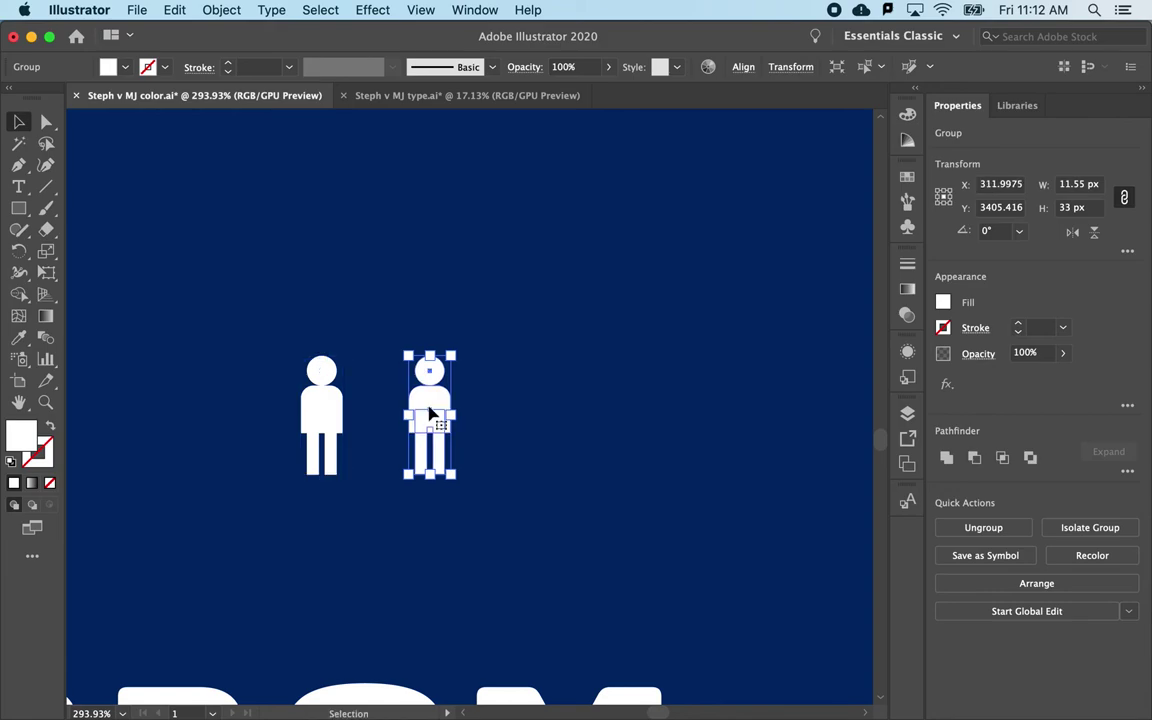
{"action": "left_click", "coordinate": [790, 67]}
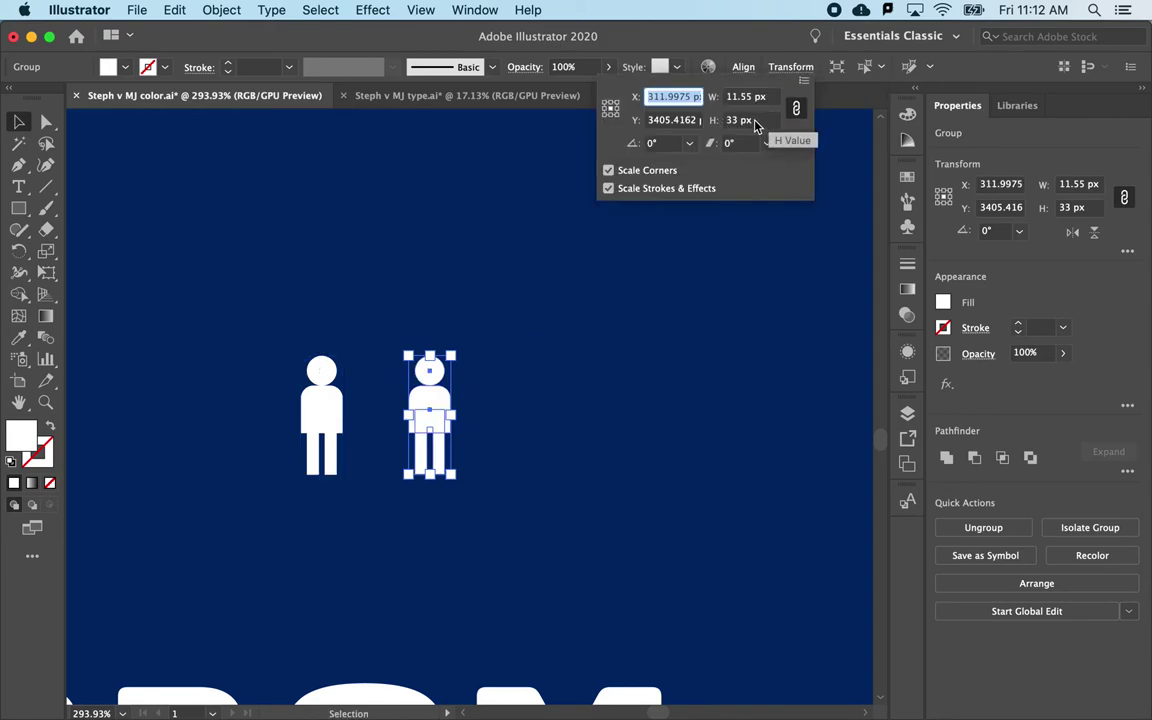
{"action": "scroll", "coordinate": [595, 220], "scroll_direction": "down", "scroll_amount": 5}
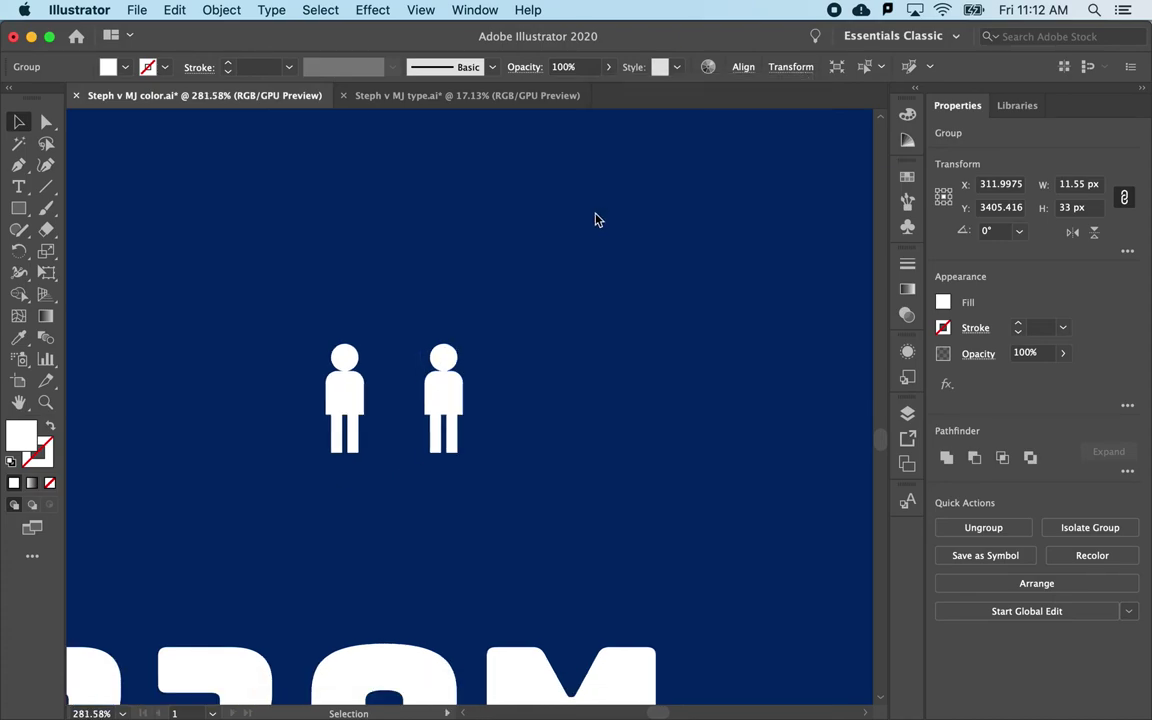
{"action": "scroll", "coordinate": [400, 438], "scroll_direction": "right", "scroll_amount": 10}
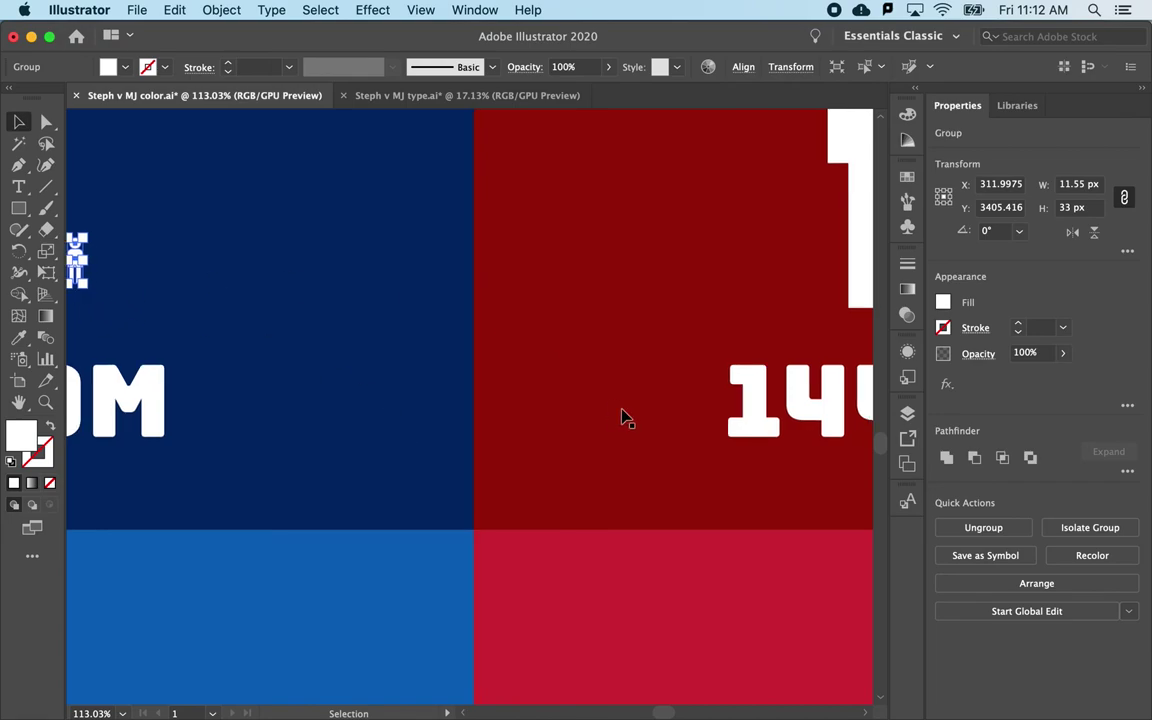
{"action": "scroll", "coordinate": [620, 416], "scroll_direction": "right", "scroll_amount": 5}
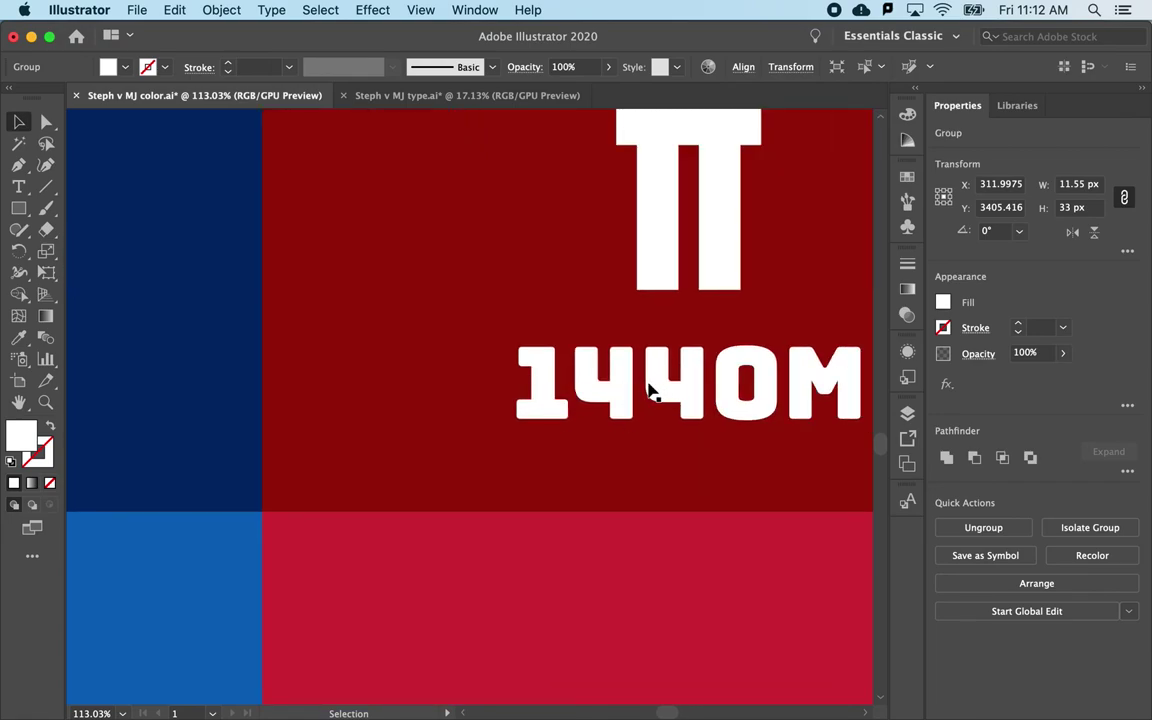
{"action": "scroll", "coordinate": [645, 392], "scroll_direction": "down", "scroll_amount": 3}
{"action": "scroll", "coordinate": [645, 392], "scroll_direction": "left", "scroll_amount": 5}
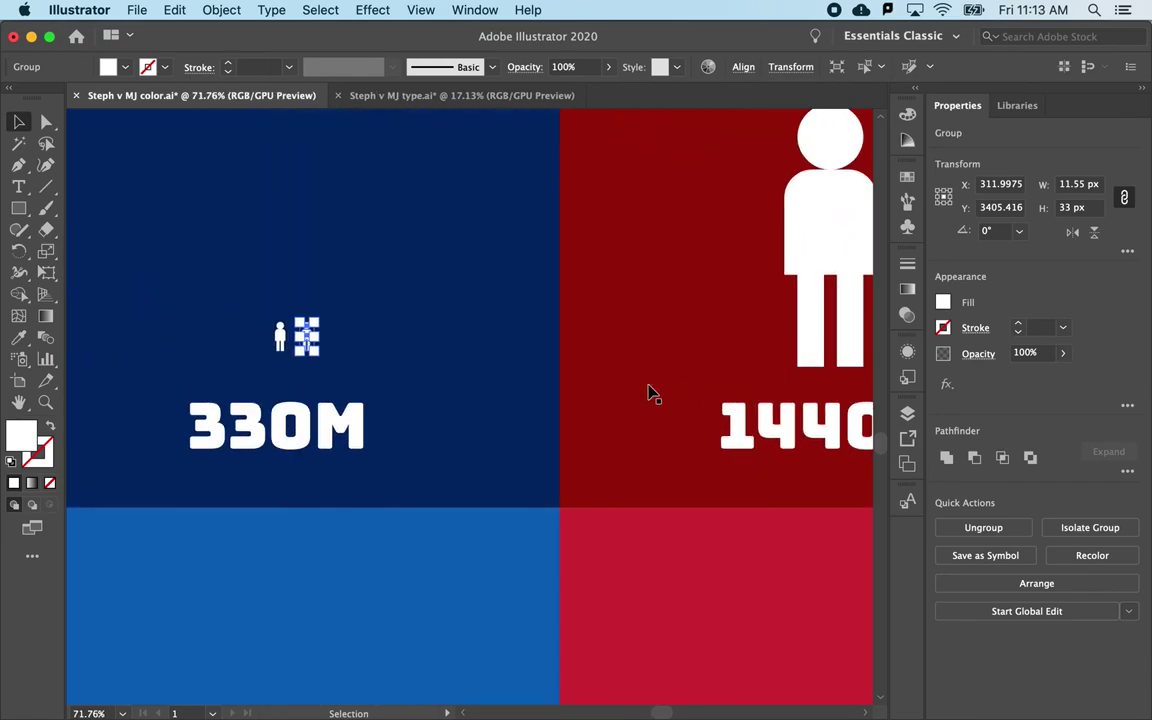
- Resize the copy proportionally to 144 px tall and move it beside the small icon above 330M
{"action": "left_click", "coordinate": [791, 67]}
{"action": "left_click", "coordinate": [757, 120]}
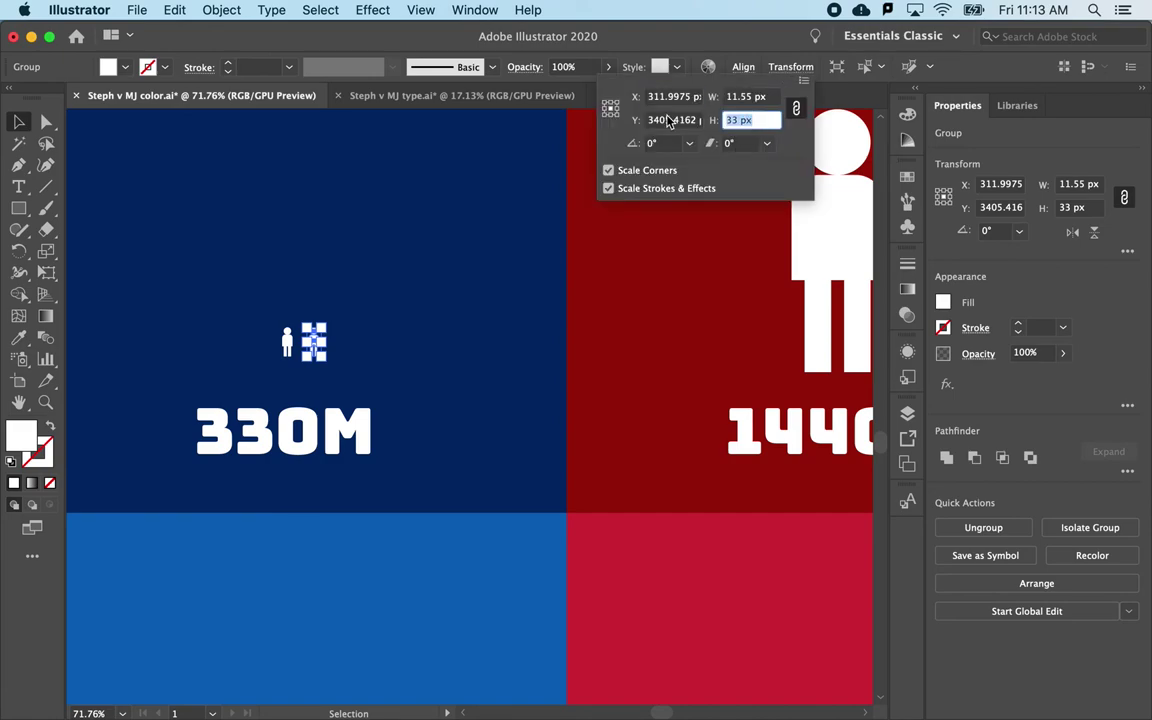
{"action": "type", "text": "1"}
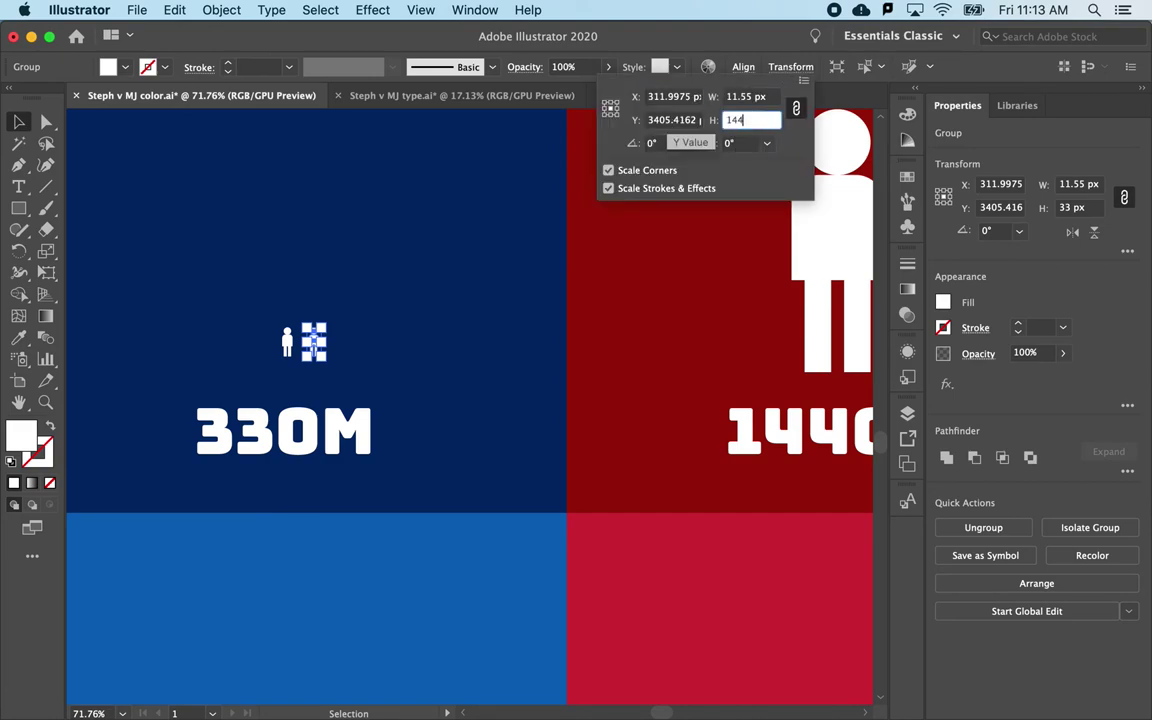
{"action": "type", "text": "44"}
{"action": "key", "text": "Return"}
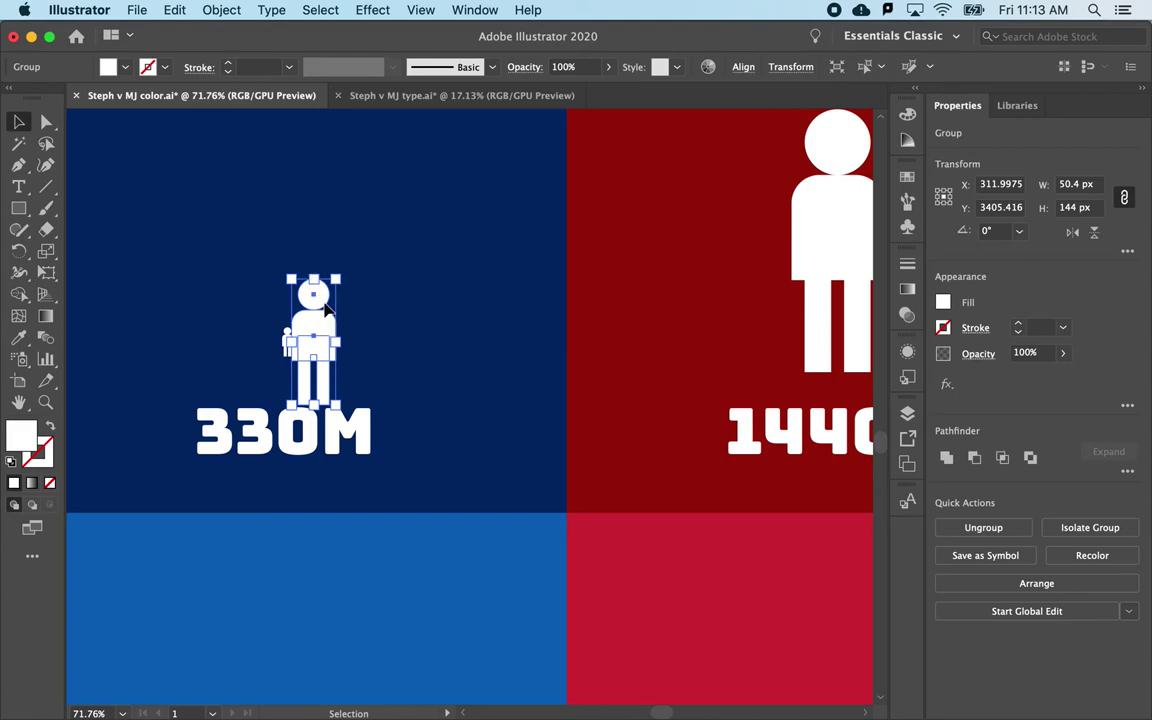
{"action": "left_click_drag", "start_coordinate": [318, 322], "coordinate": [349, 278]}
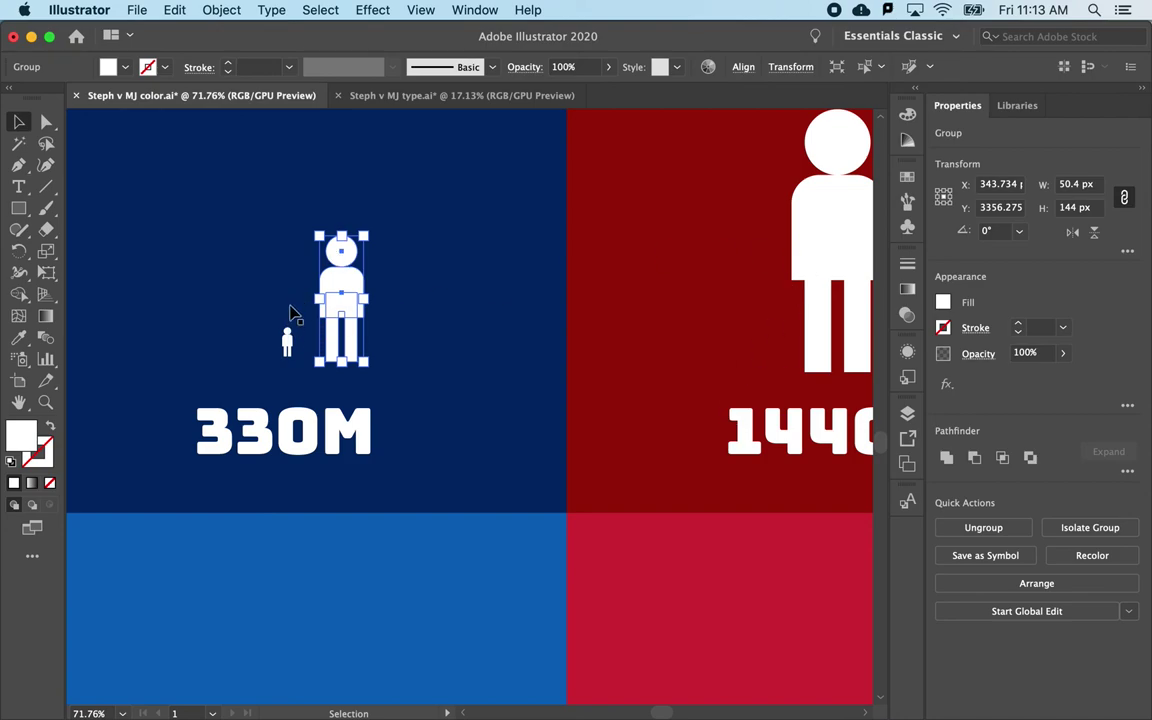
{"action": "scroll", "coordinate": [370, 345], "scroll_direction": "down", "scroll_amount": 3}
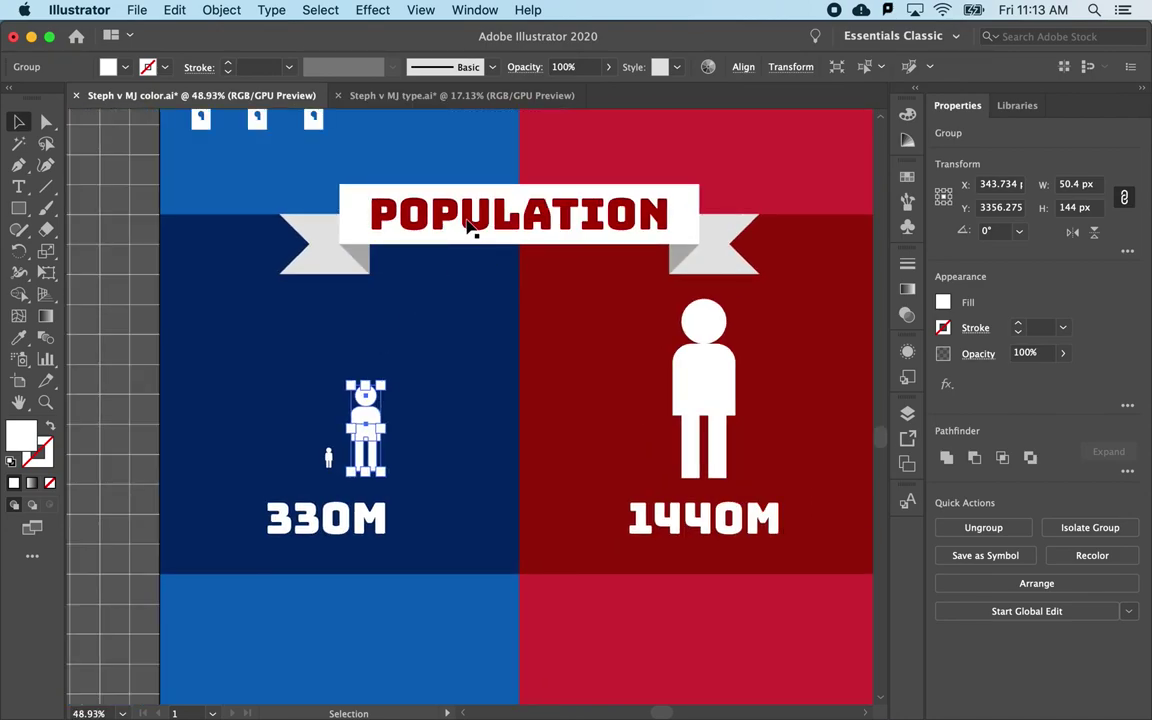
- Delete the old large figure above 1440M
{"action": "left_click", "coordinate": [697, 389]}
{"action": "key", "text": "backslash"}
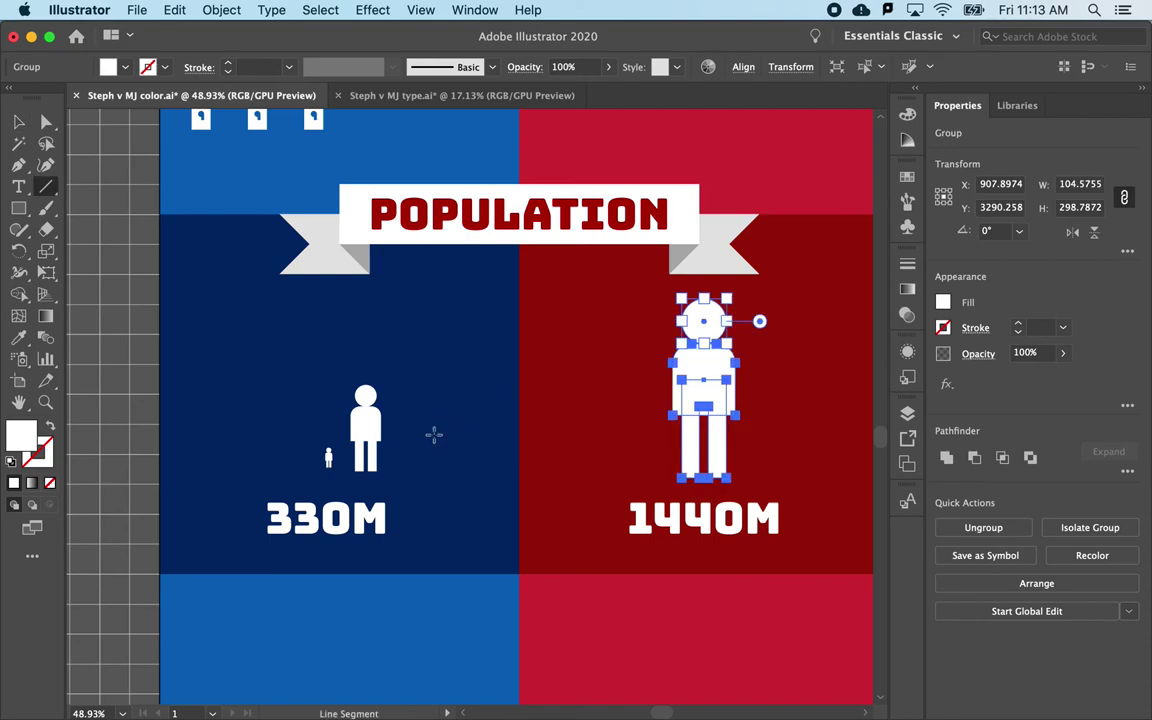
{"action": "key", "text": "Delete"}
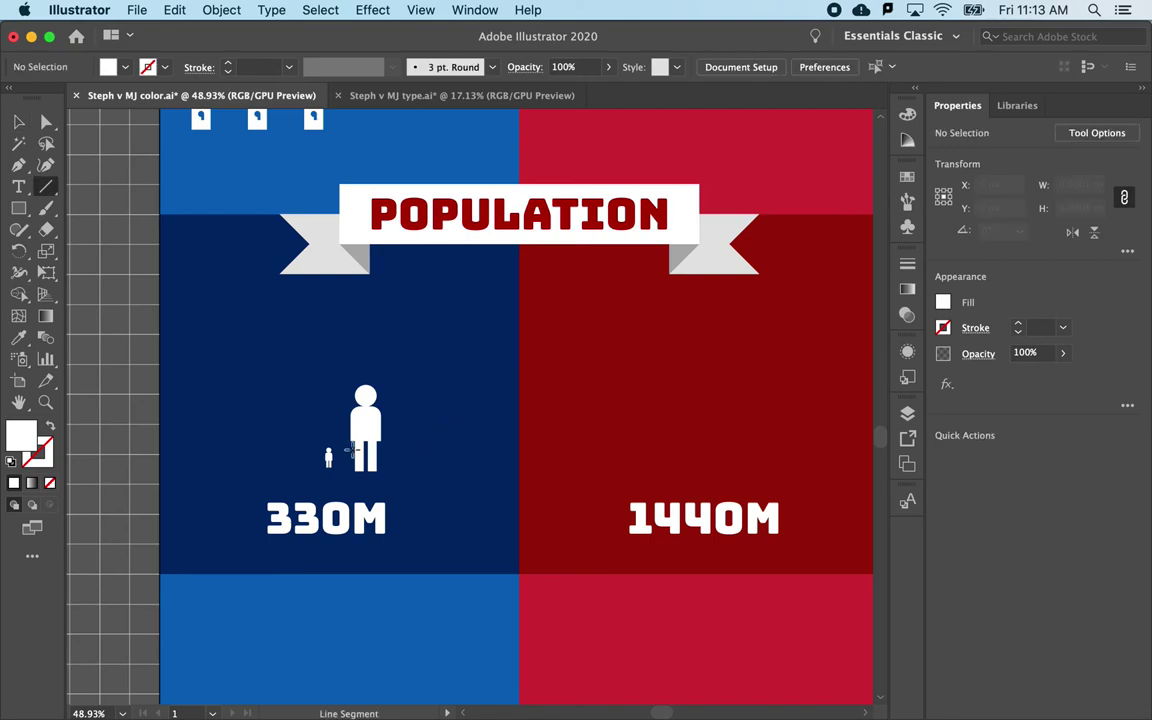
{"action": "scroll", "coordinate": [345, 449], "scroll_direction": "down", "scroll_amount": 2}
{"action": "scroll", "coordinate": [345, 449], "scroll_direction": "right", "scroll_amount": 3}
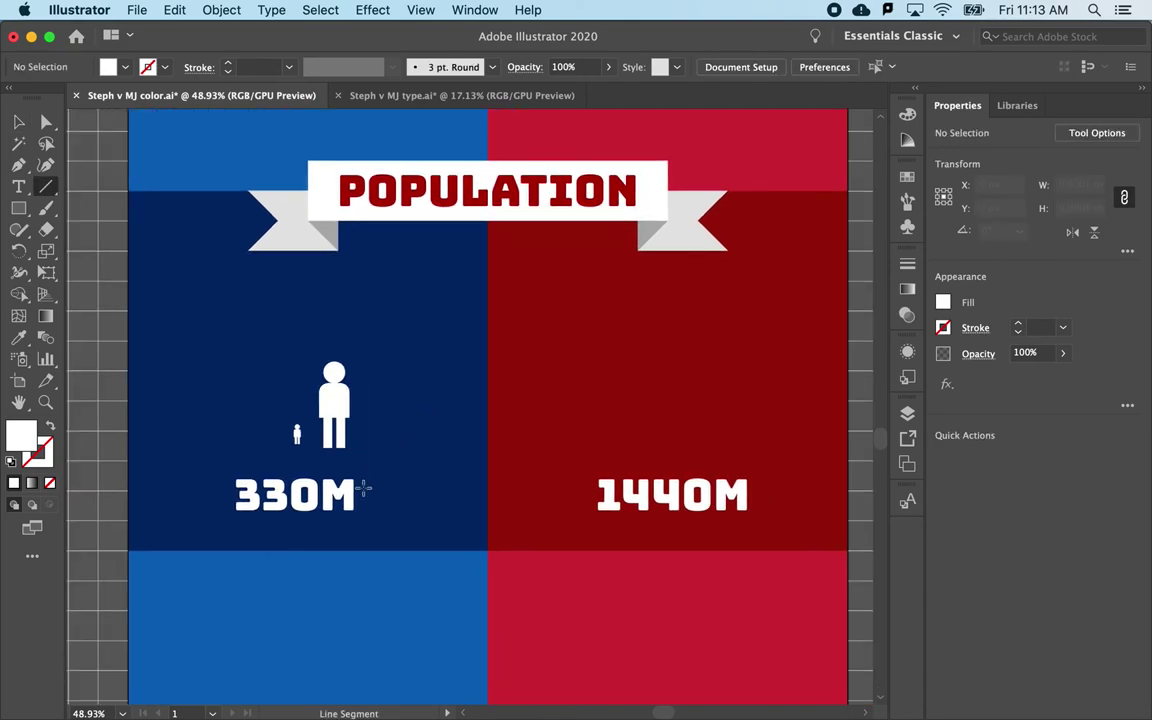
{"action": "scroll", "coordinate": [363, 488], "scroll_direction": "up", "scroll_amount": 4}
- Scale the enlarged and small figures up together proportionally from a corner
{"action": "key", "text": "v"}
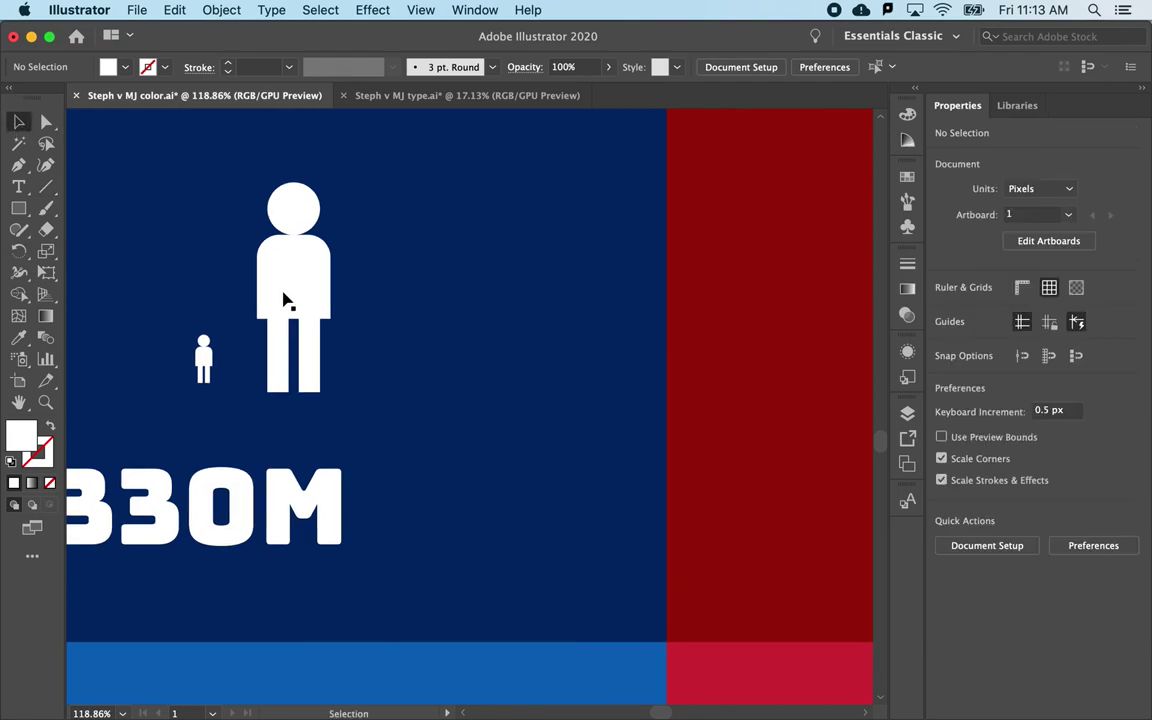
{"action": "left_click", "coordinate": [282, 290]}
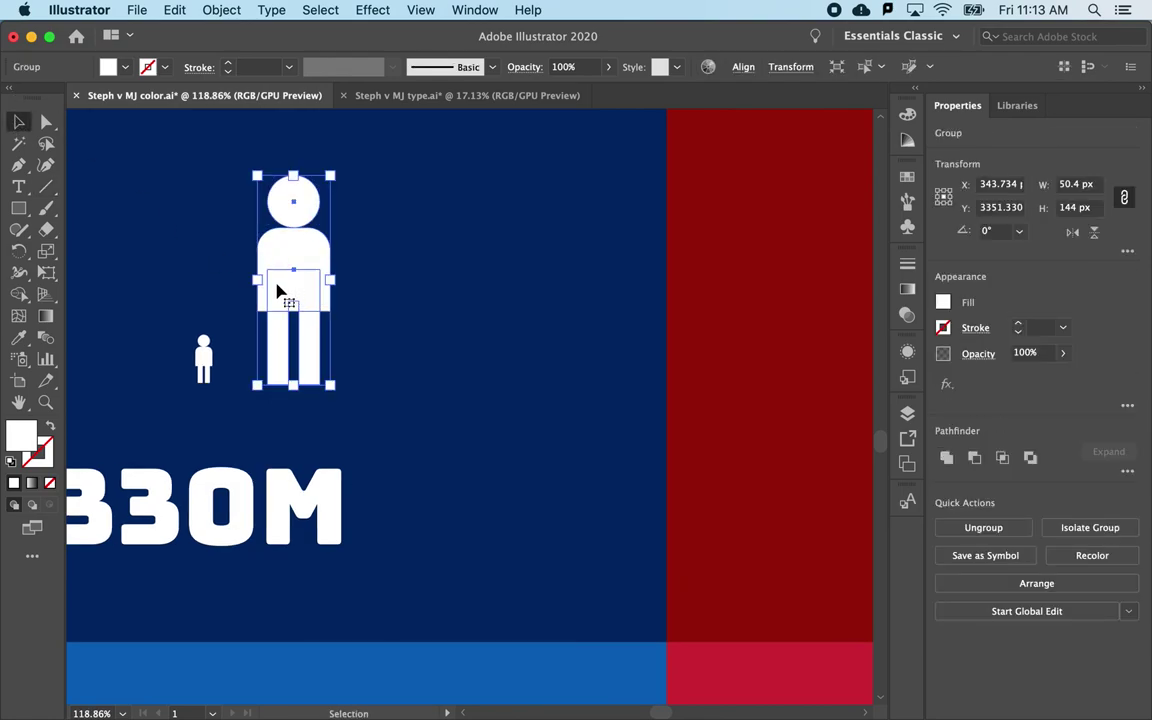
{"action": "scroll", "coordinate": [203, 370], "scroll_direction": "down", "scroll_amount": 2}
{"action": "left_click", "coordinate": [201, 358], "text": "shift"}
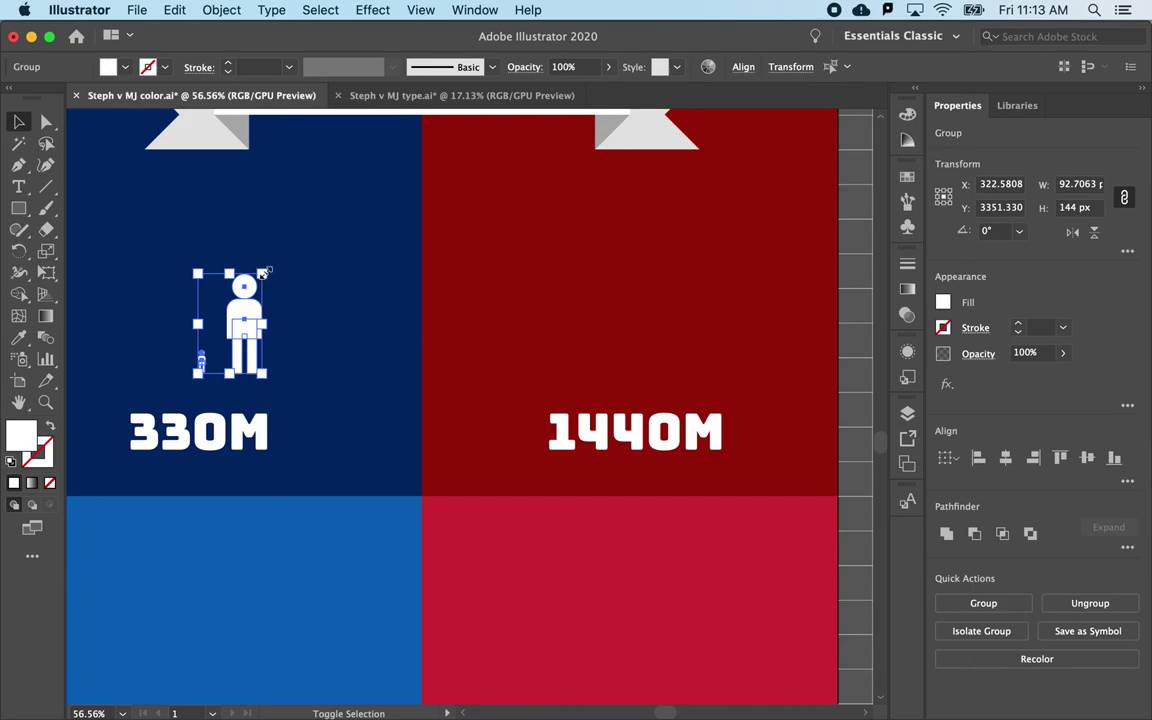
{"action": "left_click_drag", "start_coordinate": [262, 273], "coordinate": [420, 154]}
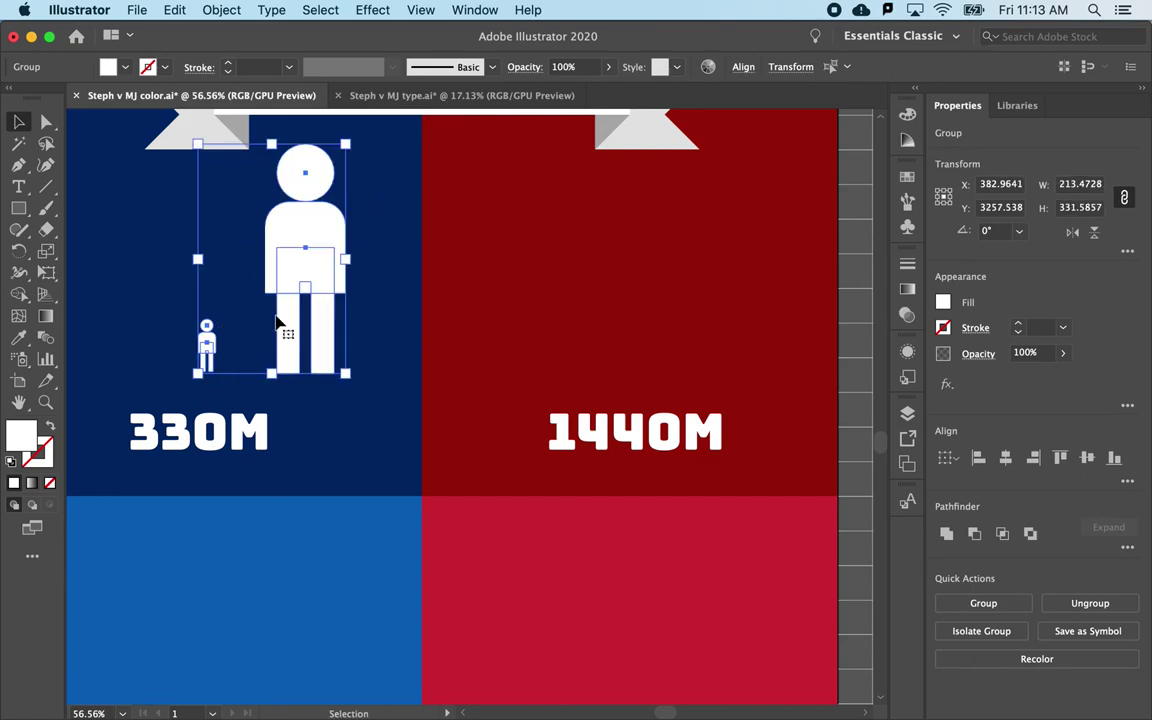
{"action": "left_click", "coordinate": [391, 334]}
- Move the large figure above 1440M and lower both figures to sit above their numbers
{"action": "left_click", "coordinate": [303, 265]}
{"action": "left_click_drag", "start_coordinate": [303, 265], "coordinate": [634, 254]}
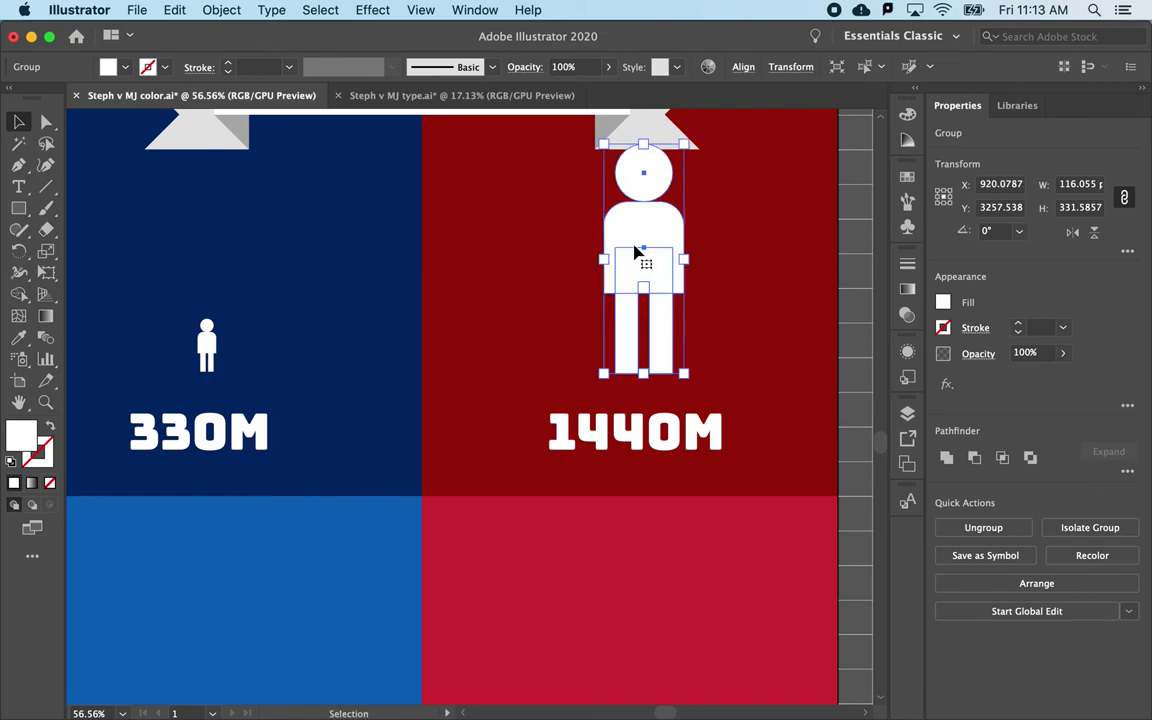
{"action": "scroll", "coordinate": [634, 254], "scroll_direction": "down", "scroll_amount": 3}
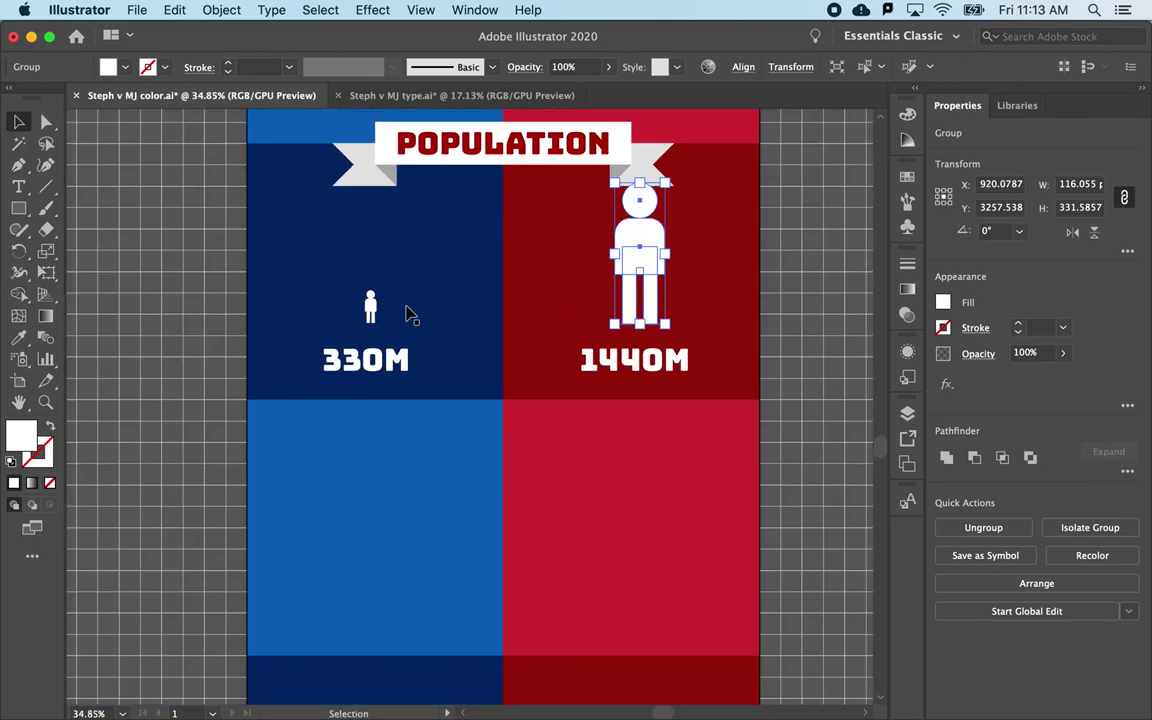
{"action": "left_click", "coordinate": [370, 305], "text": "shift"}
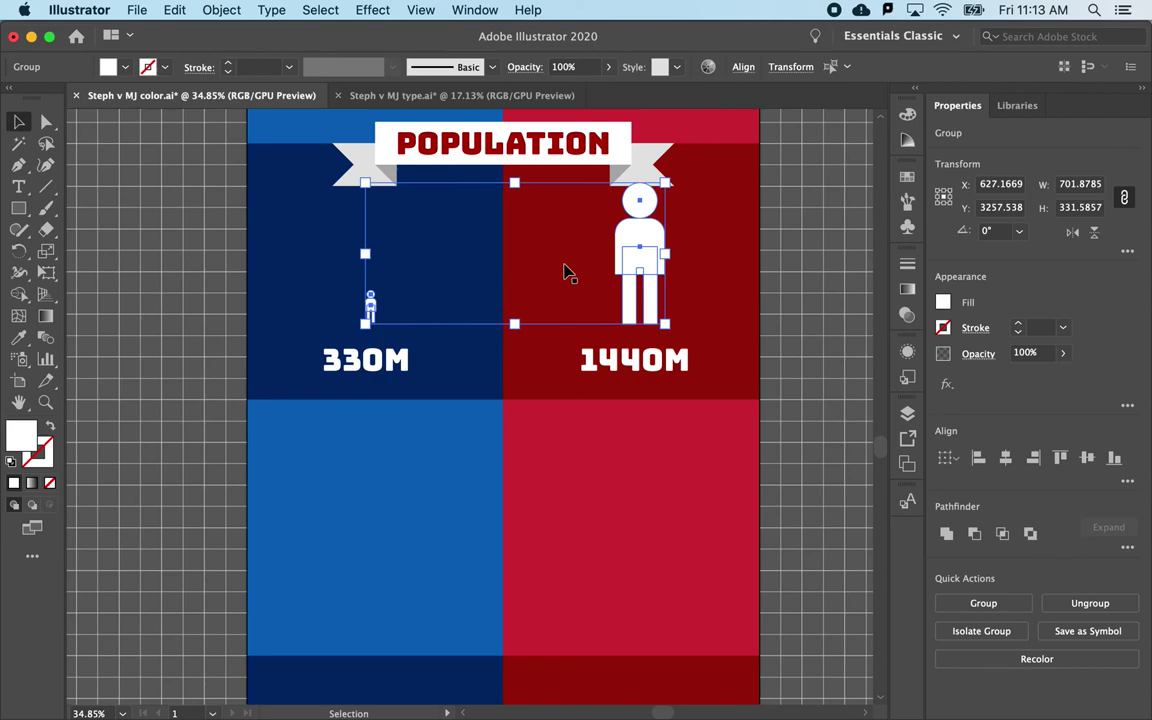
{"action": "scroll", "coordinate": [565, 272], "scroll_direction": "up", "scroll_amount": 3}
{"action": "left_click_drag", "start_coordinate": [689, 249], "coordinate": [688, 273]}
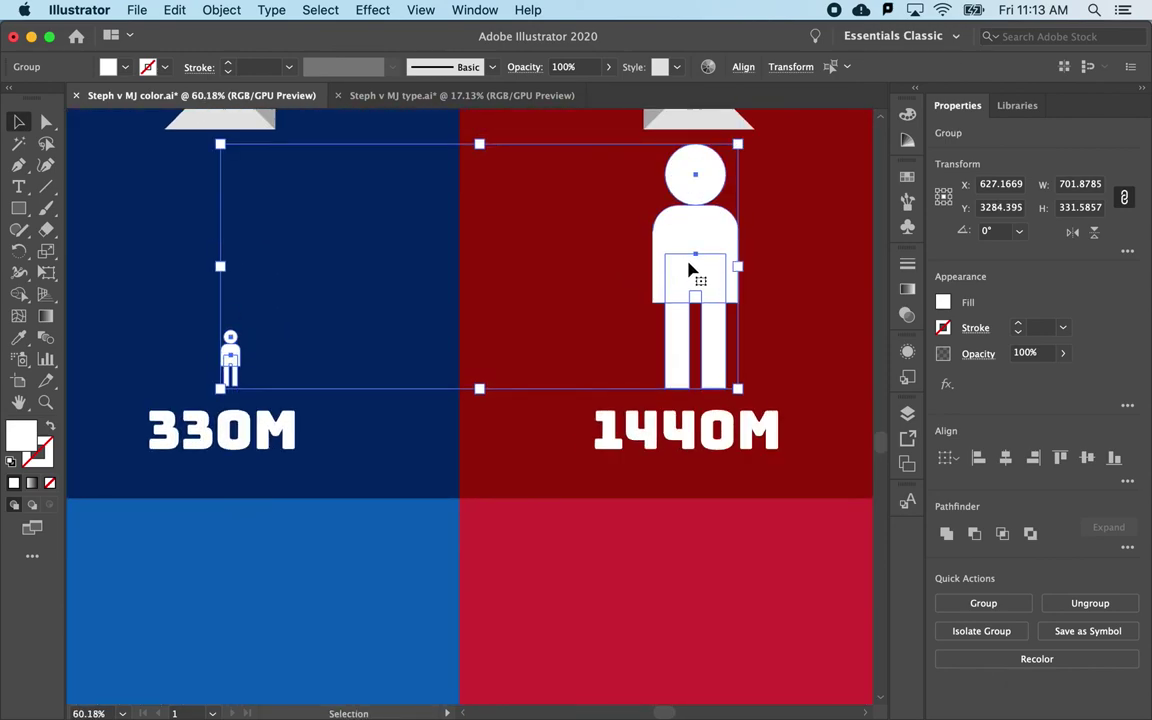
{"action": "left_click", "coordinate": [532, 338]}
{"action": "scroll", "coordinate": [532, 340], "scroll_direction": "down", "scroll_amount": 4}
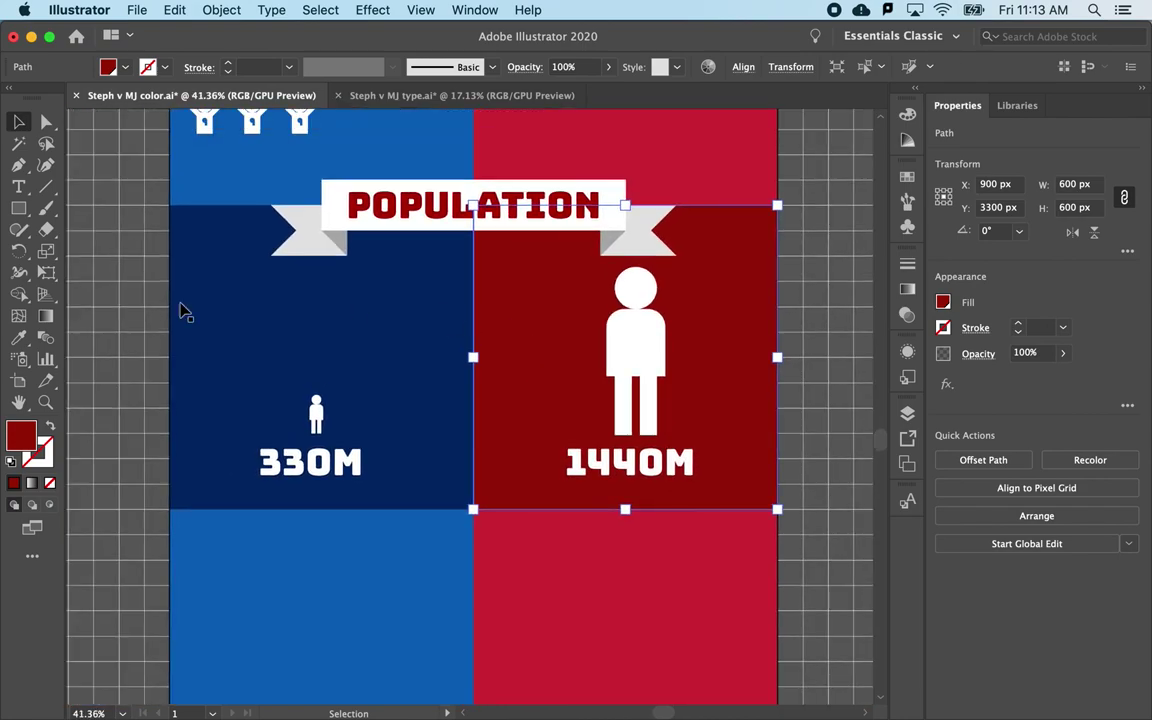
{"action": "left_click", "coordinate": [135, 312]}
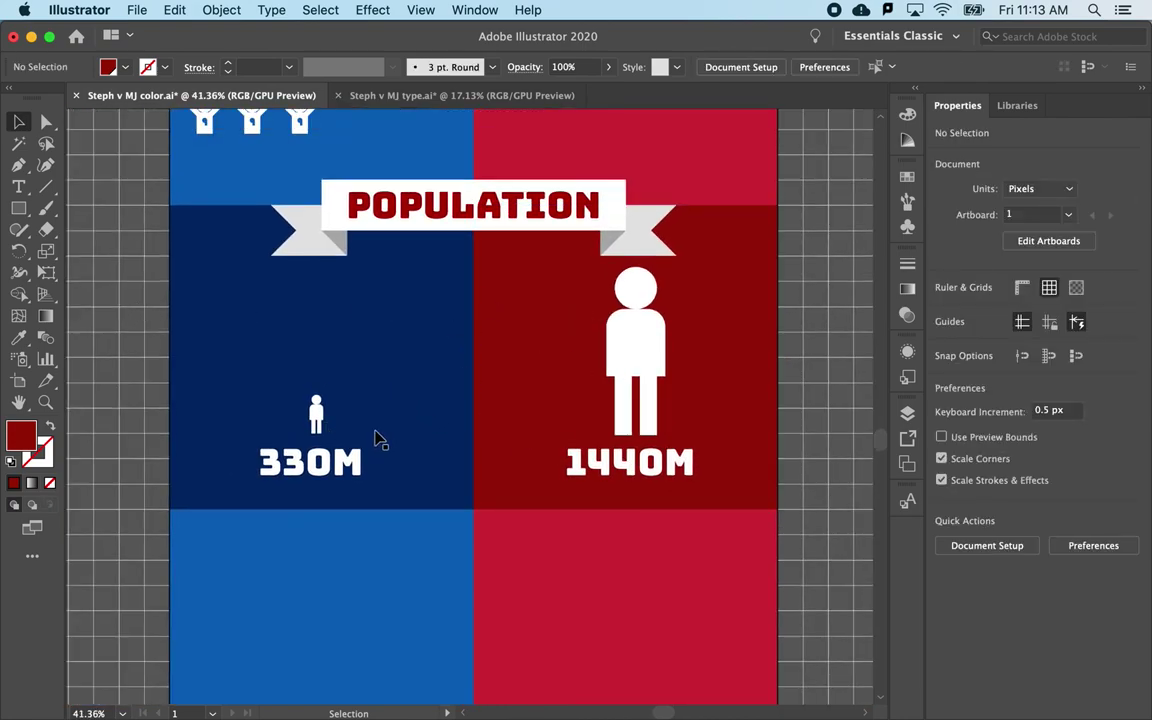
{"action": "scroll", "coordinate": [537, 463], "scroll_direction": "up", "scroll_amount": 3}
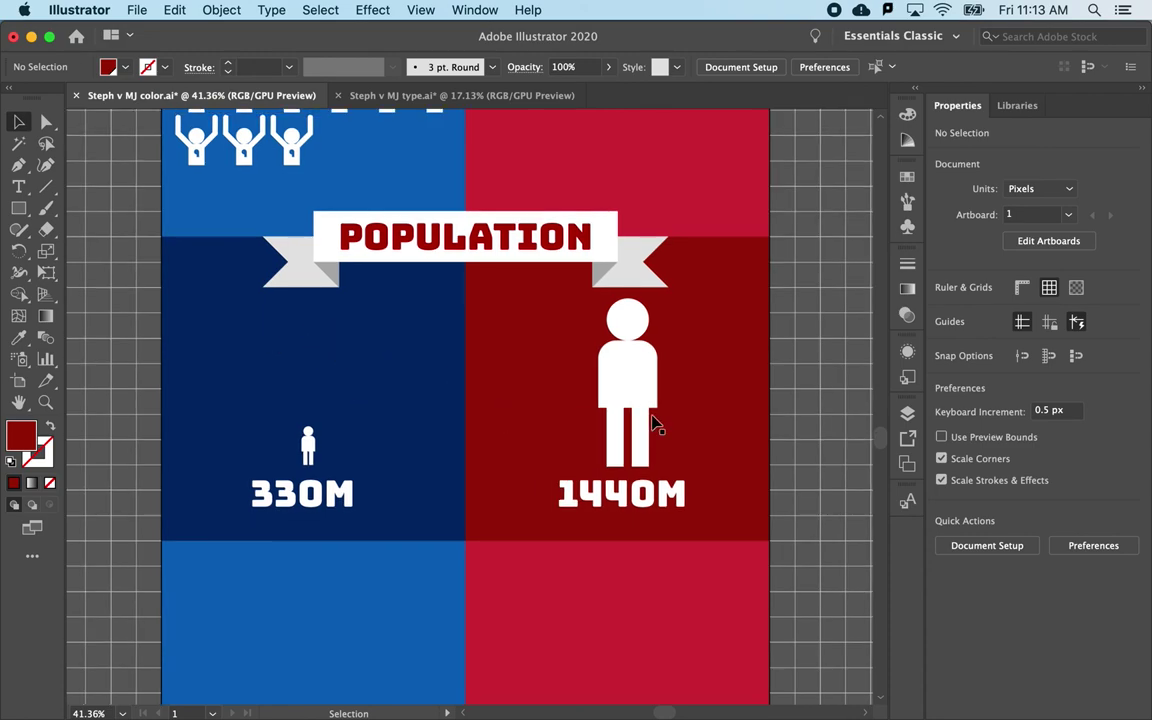
{"action": "scroll", "coordinate": [653, 420], "scroll_direction": "up", "scroll_amount": 3}
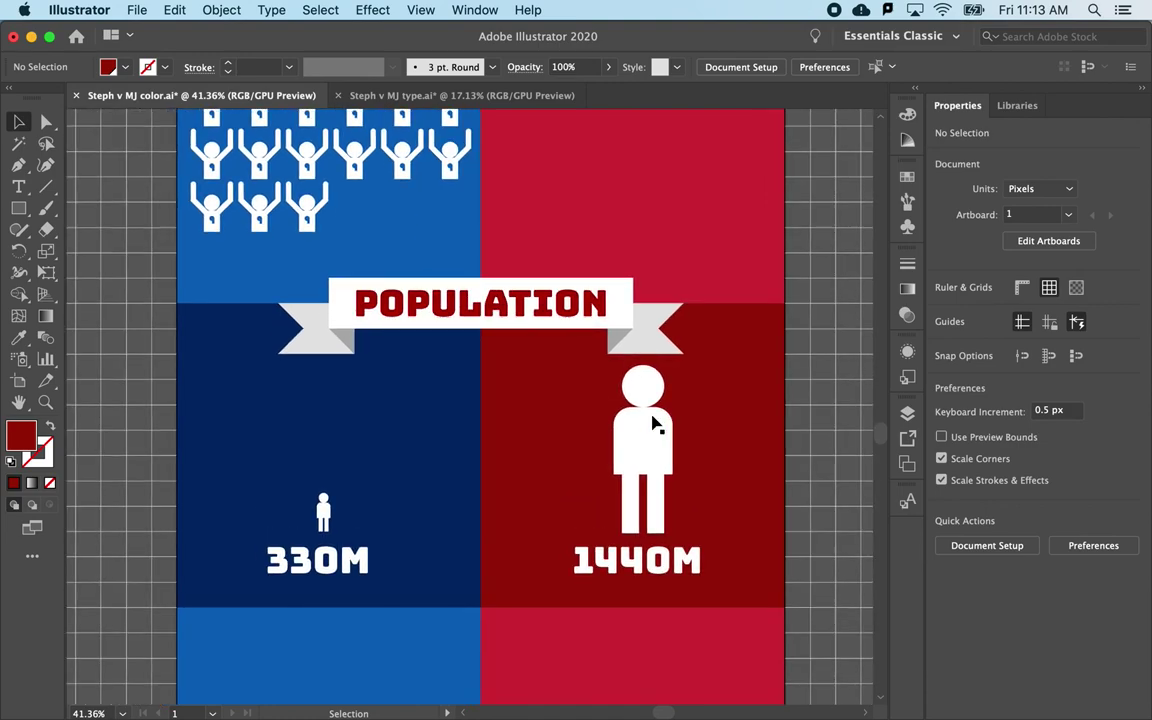
{"action": "scroll", "coordinate": [653, 420], "scroll_direction": "up", "scroll_amount": 3}
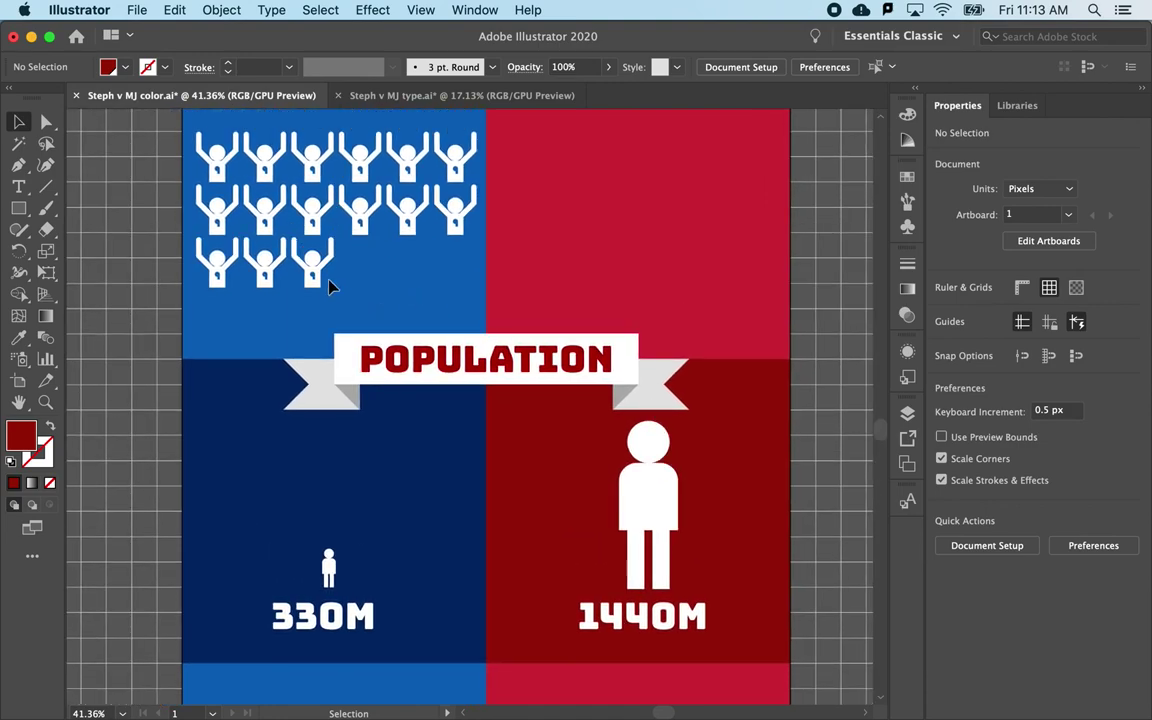